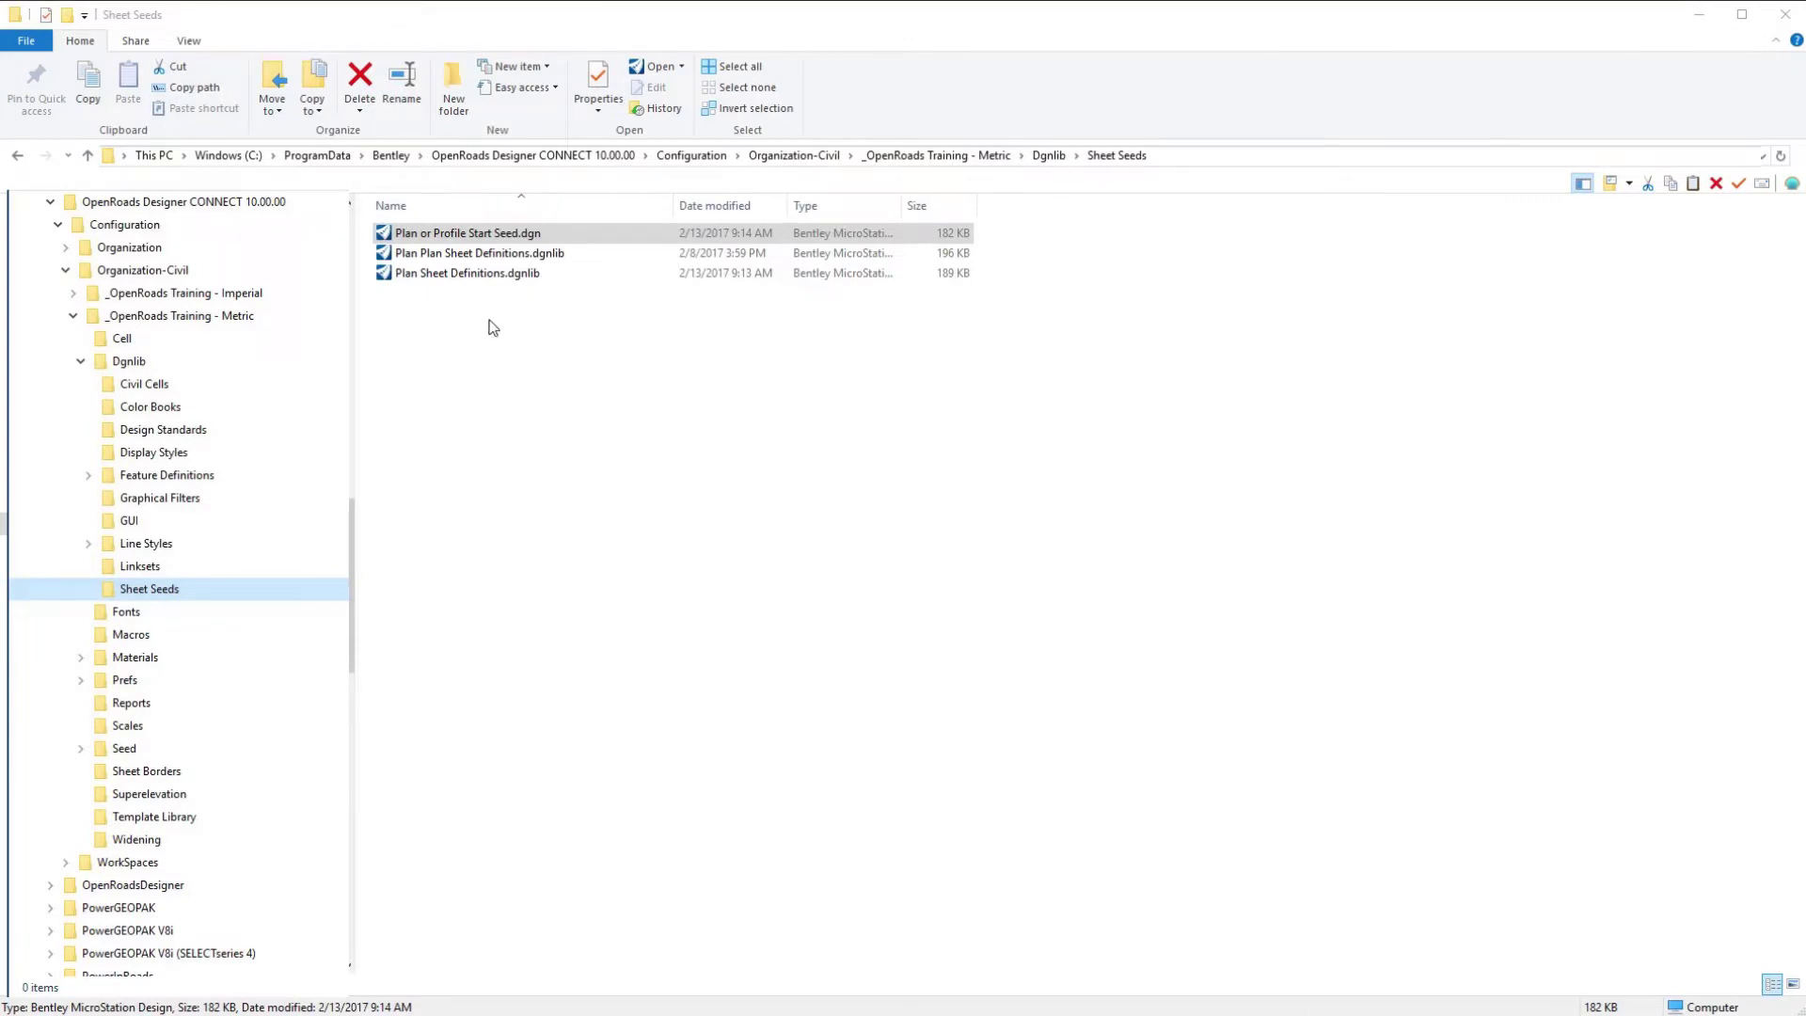
Copy the sheet seed file and paste it into the Sheet Seeds folder as Profile Sheet Definitions.dgnlib.
{"action": "right_click", "coordinate": [481, 237]}
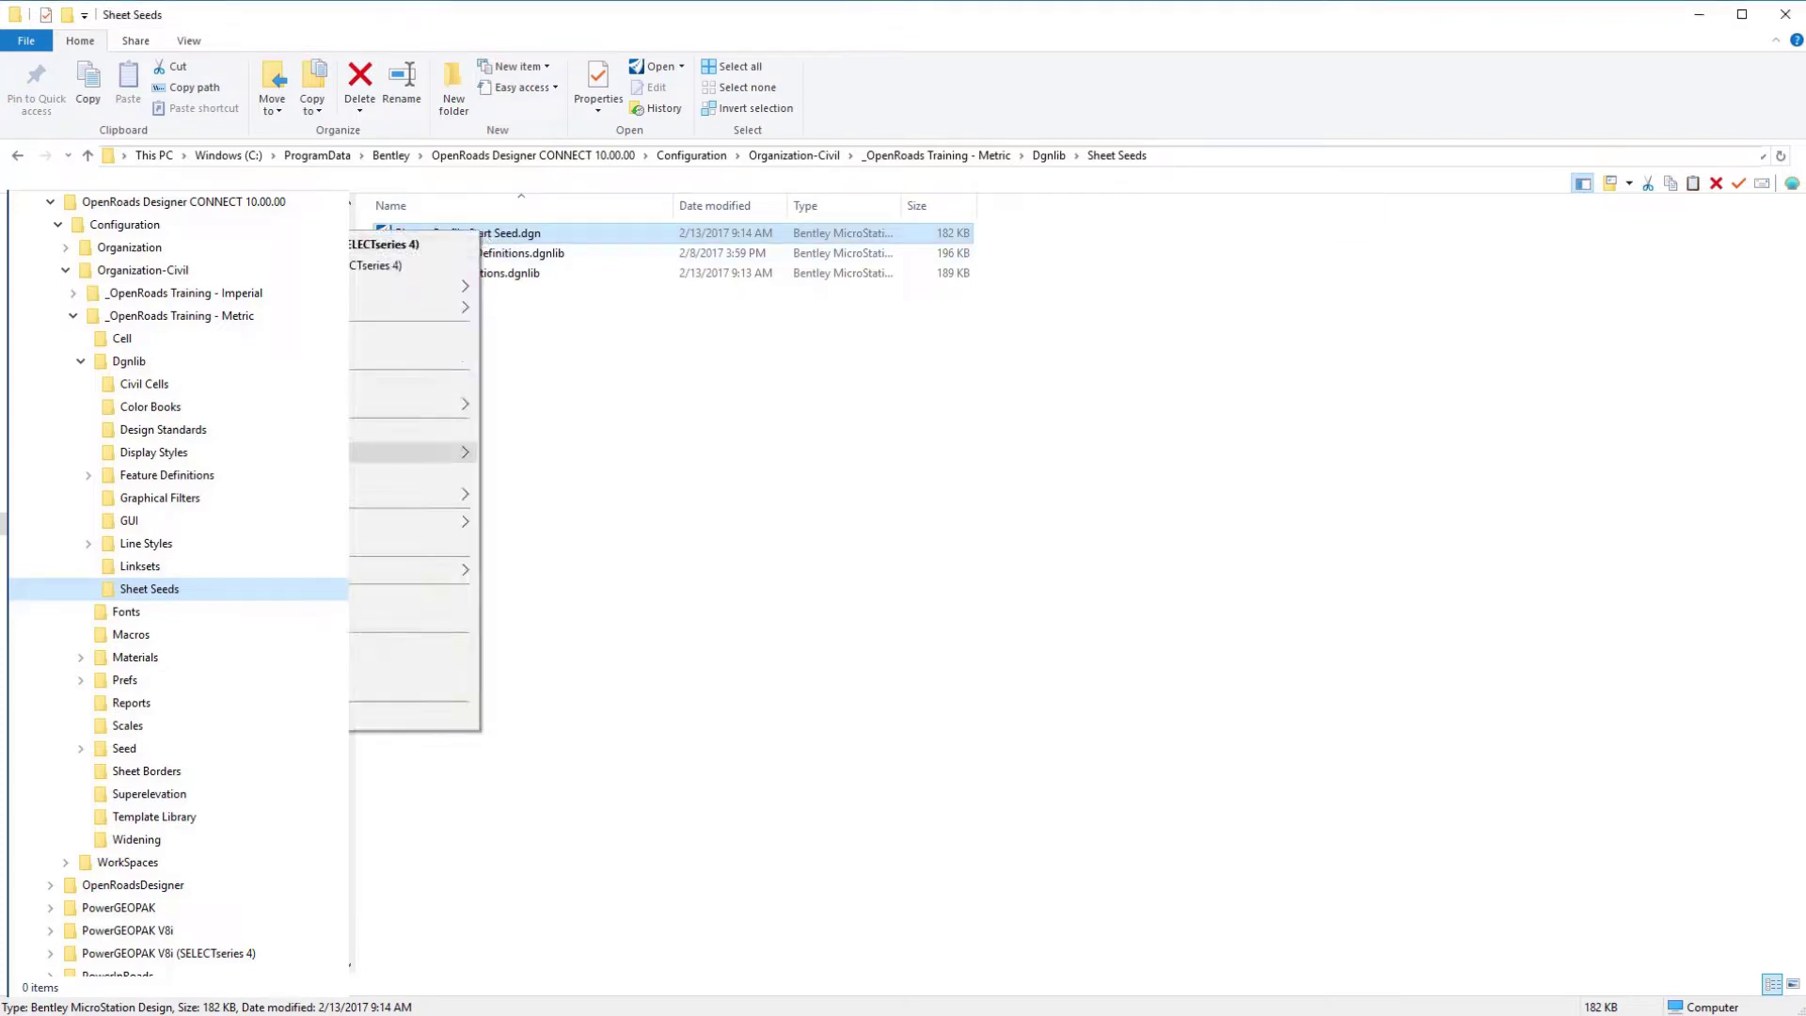
{"action": "left_click", "coordinate": [414, 619]}
{"action": "right_click", "coordinate": [422, 365]}
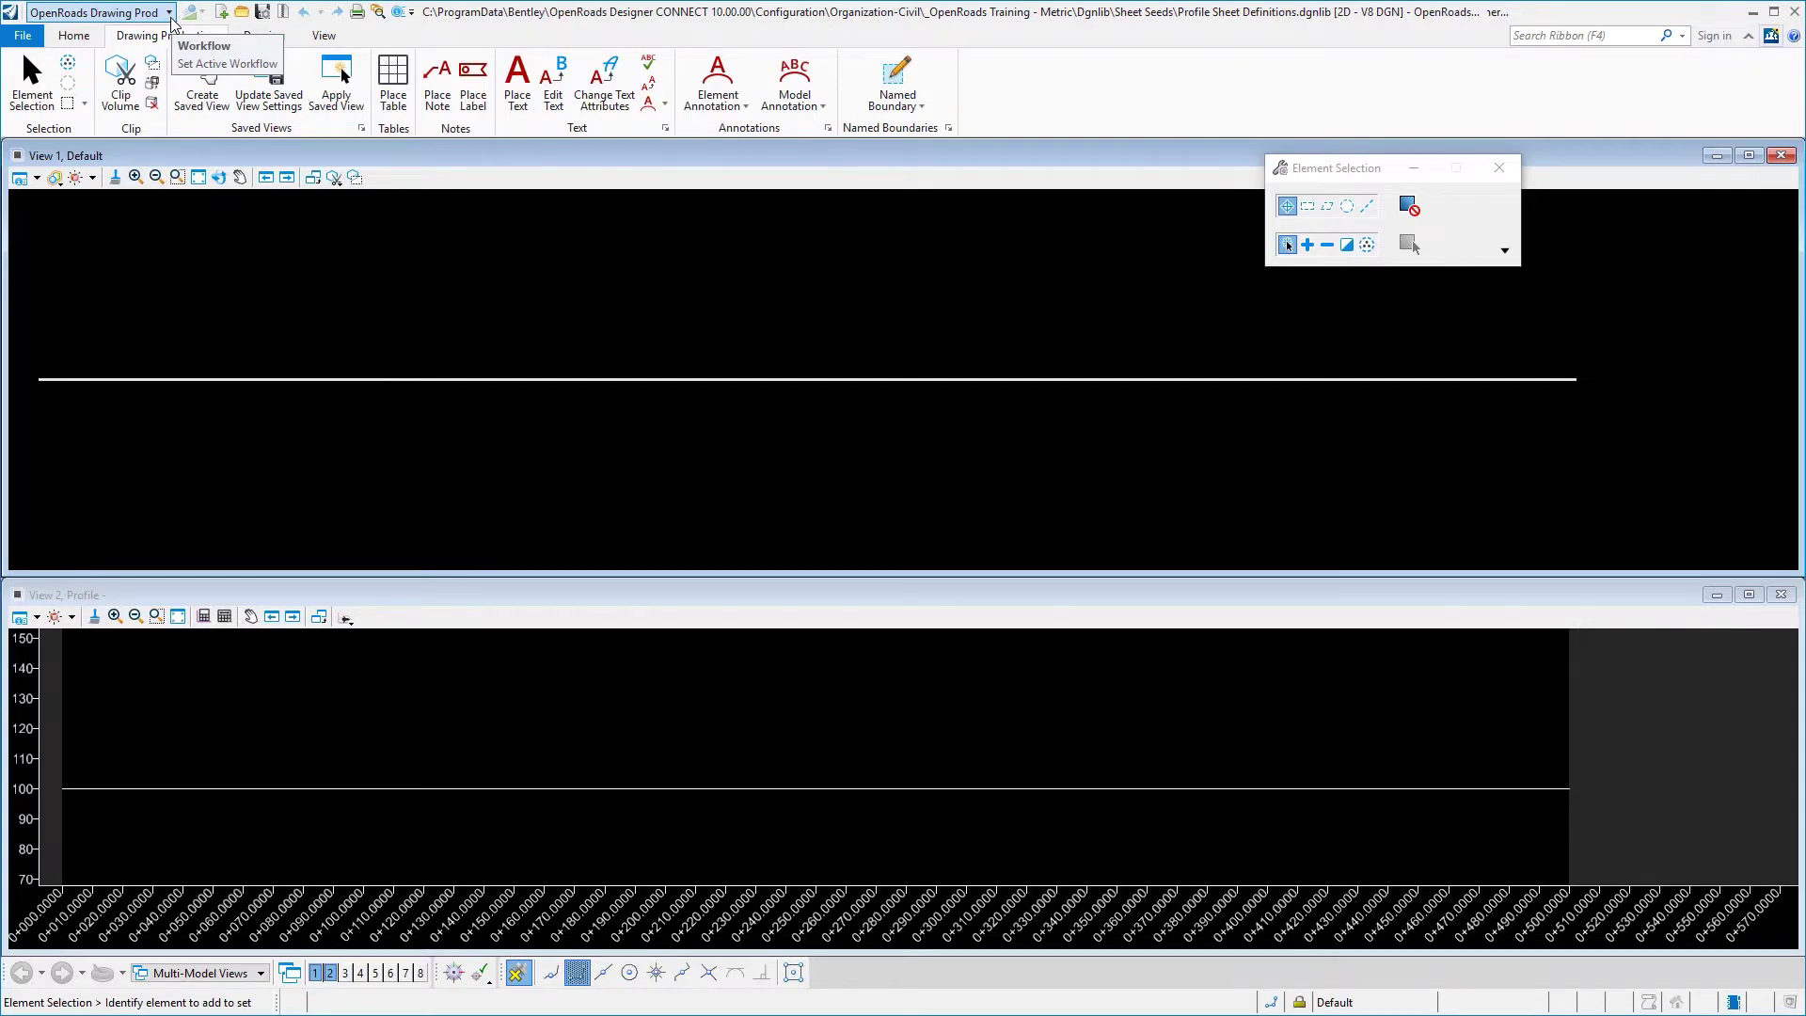
Start placing a Civil Profile named boundary, leaving the workflow unchanged.
{"action": "left_click", "coordinate": [169, 14]}
{"action": "left_click", "coordinate": [170, 62]}
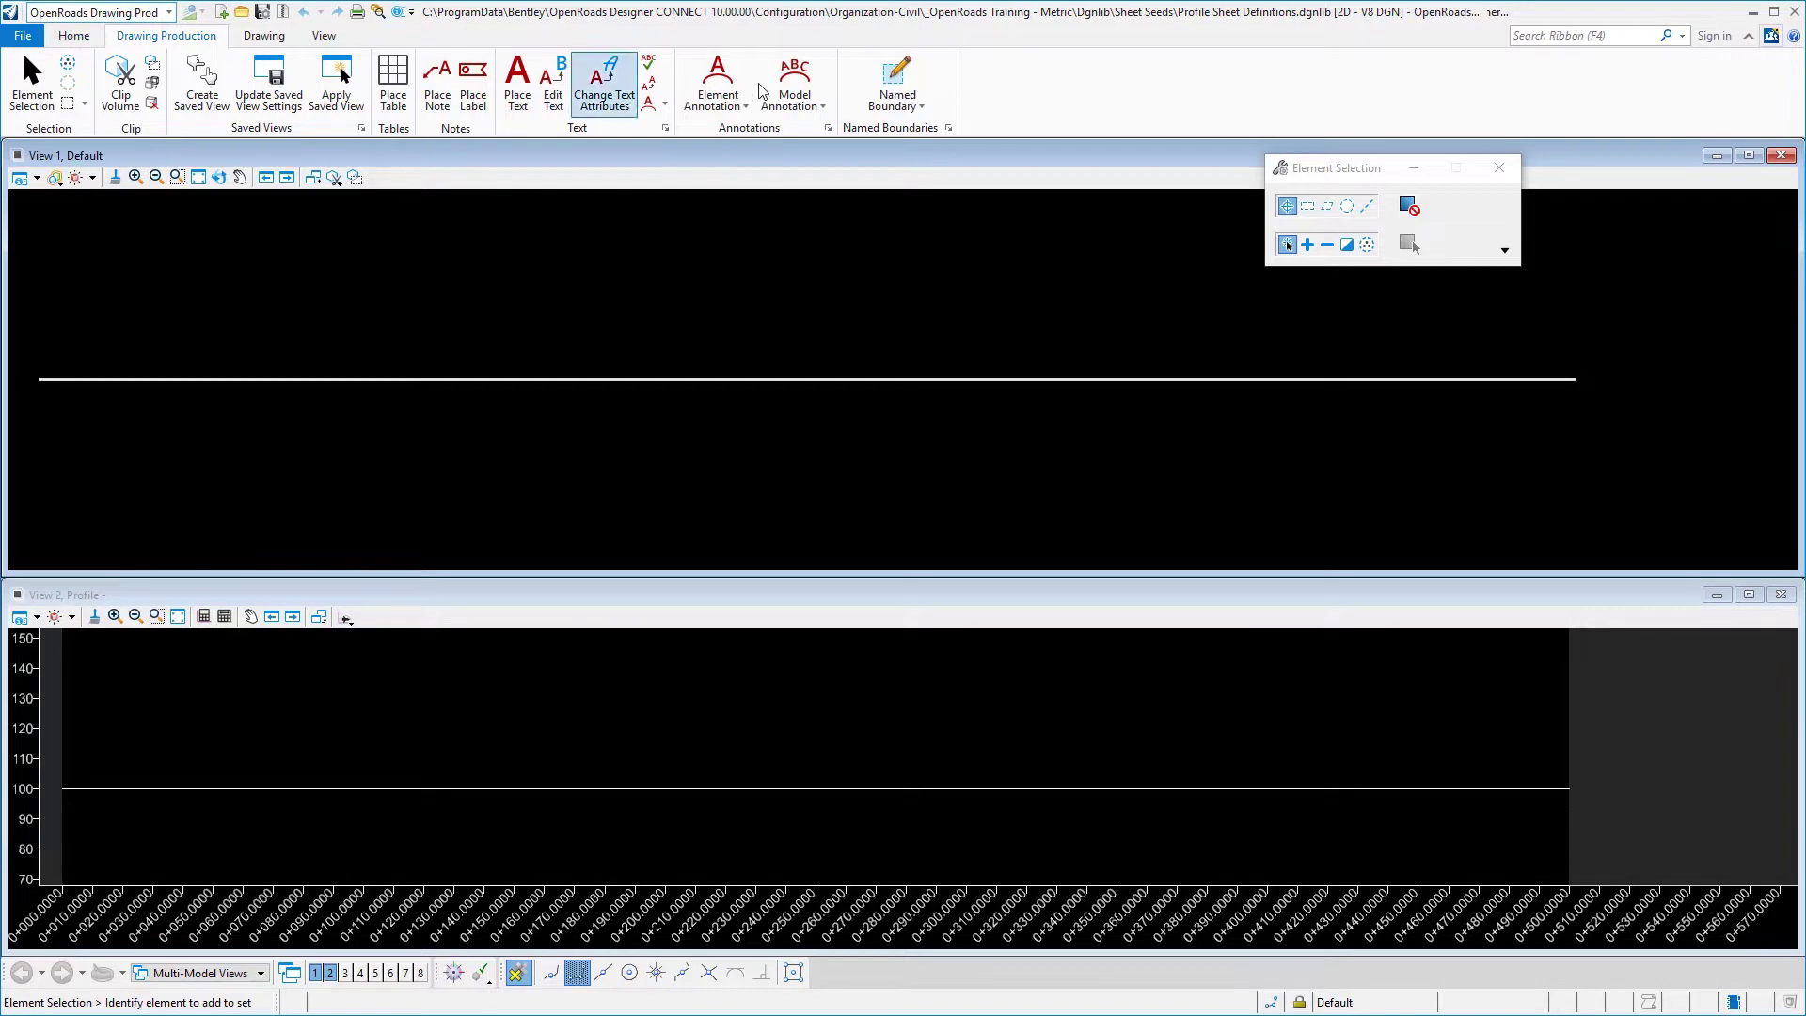
{"action": "left_click", "coordinate": [901, 81]}
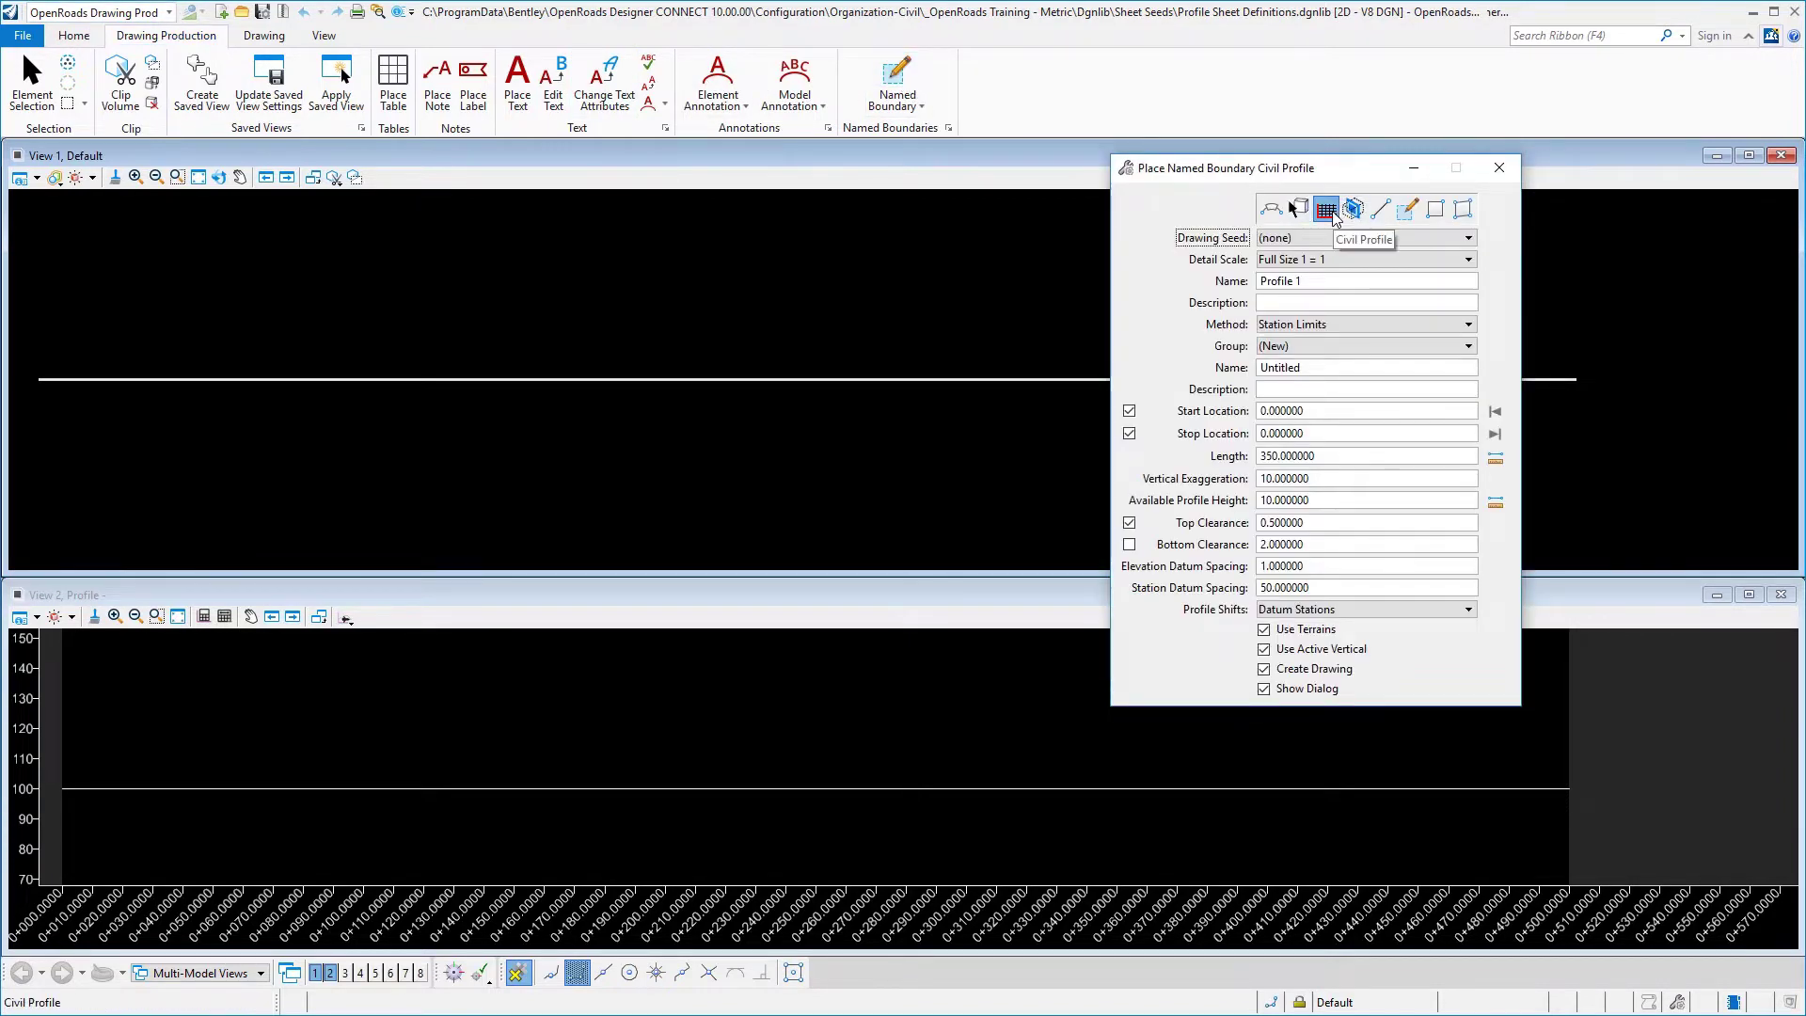
Set detail scale 1:500, name A1 PROFILE and method Station Limits, then identify the profile.
{"action": "left_click", "coordinate": [1331, 261]}
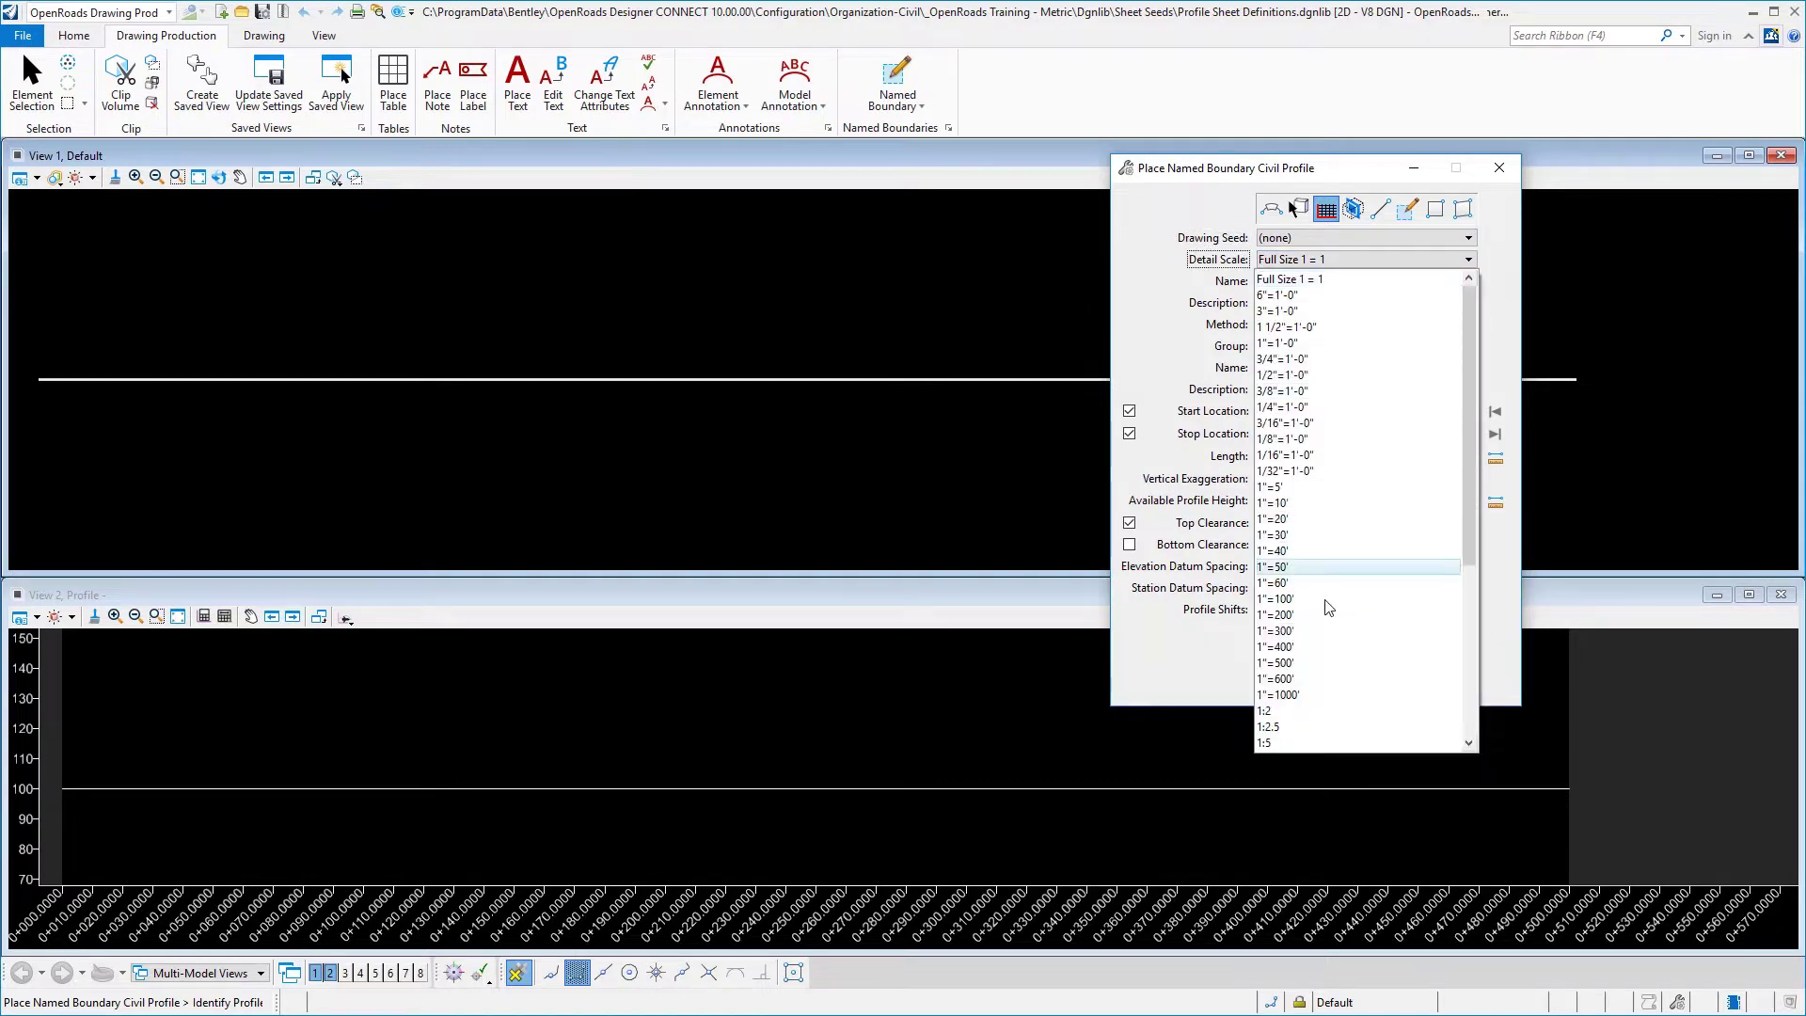
{"action": "scroll", "coordinate": [1326, 606], "scroll_direction": "down", "scroll_amount": 3}
{"action": "left_click", "coordinate": [1327, 655]}
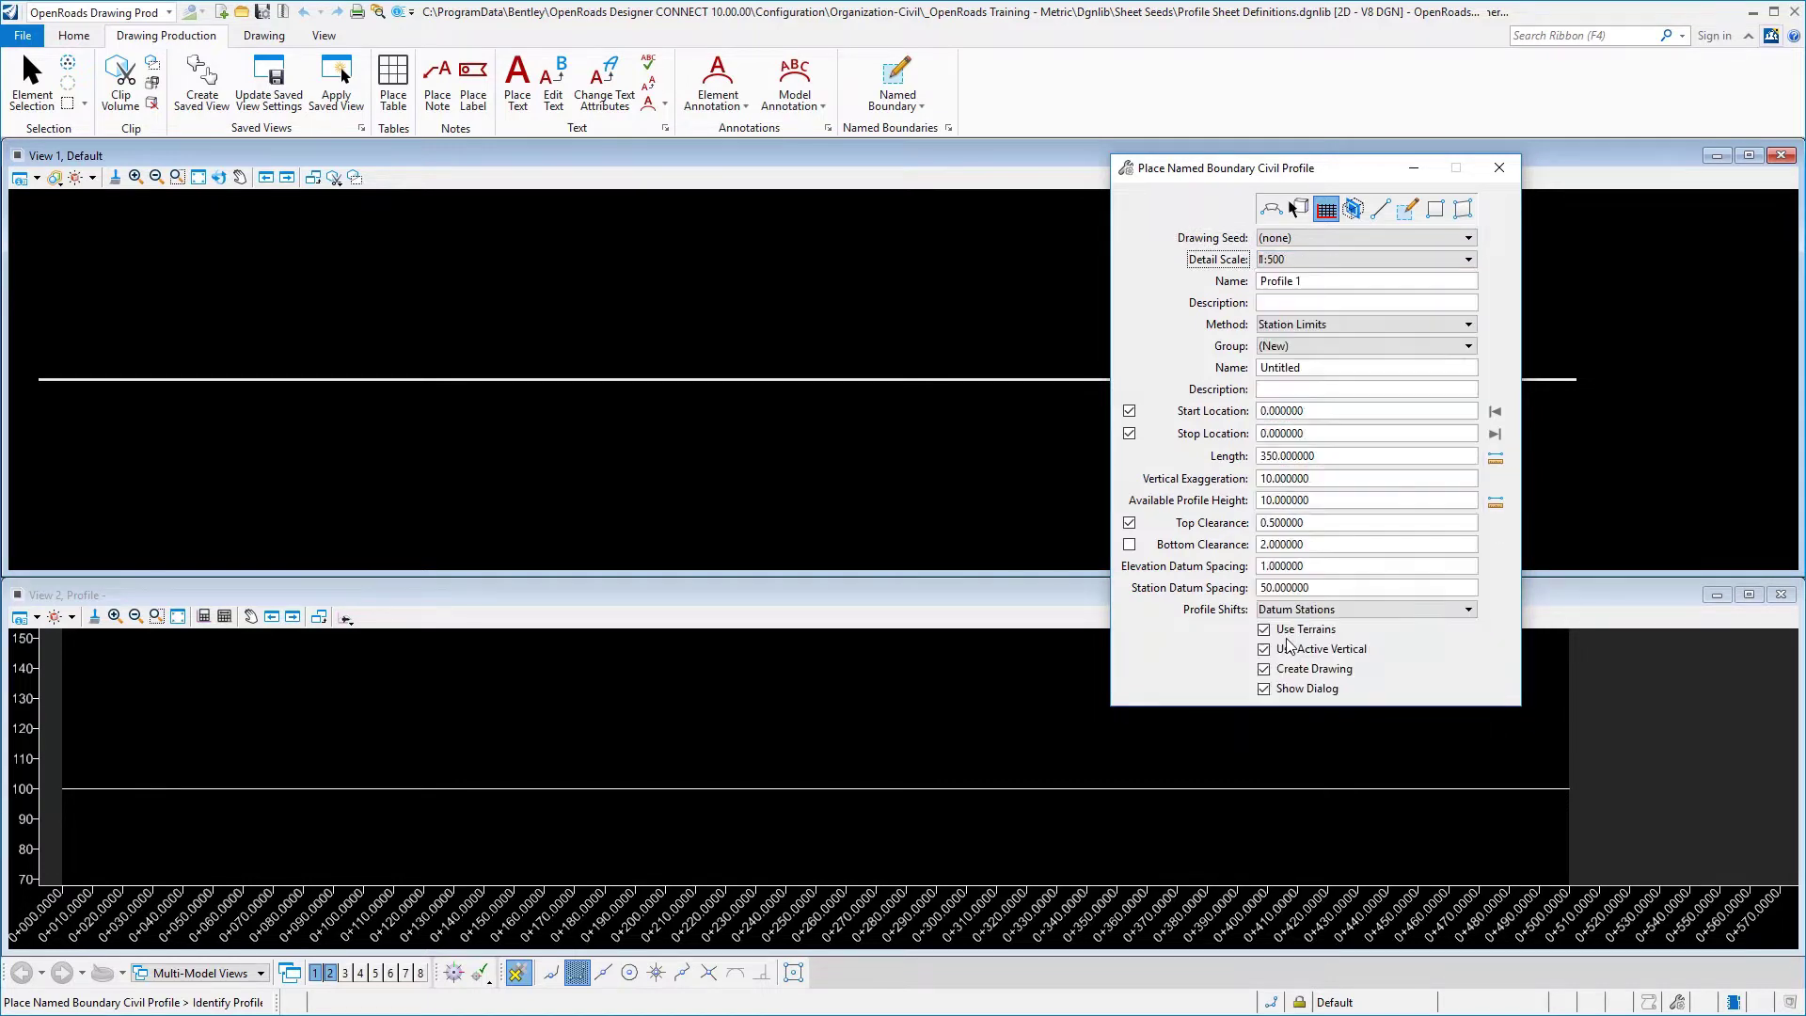
{"action": "key", "text": "Tab"}
{"action": "type", "text": "A1 PROFILE"}
{"action": "key", "text": "Tab"}
{"action": "key", "text": "Tab"}
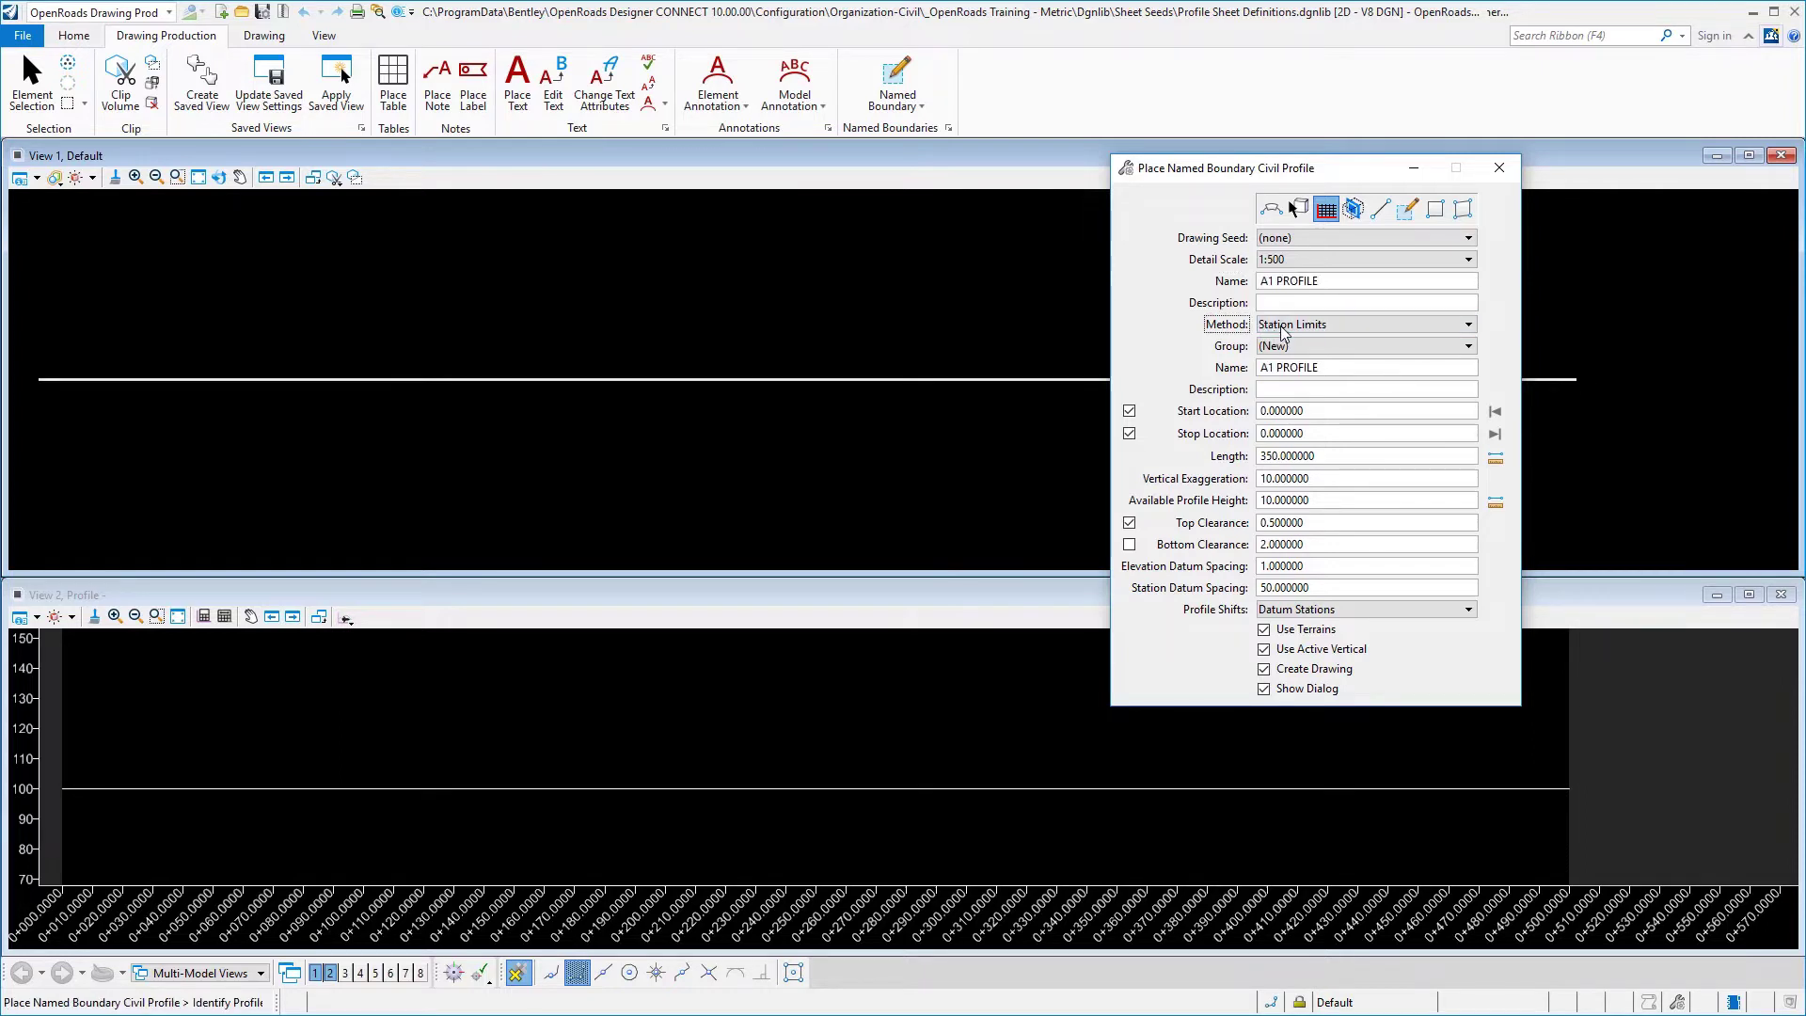
{"action": "left_click", "coordinate": [1284, 325]}
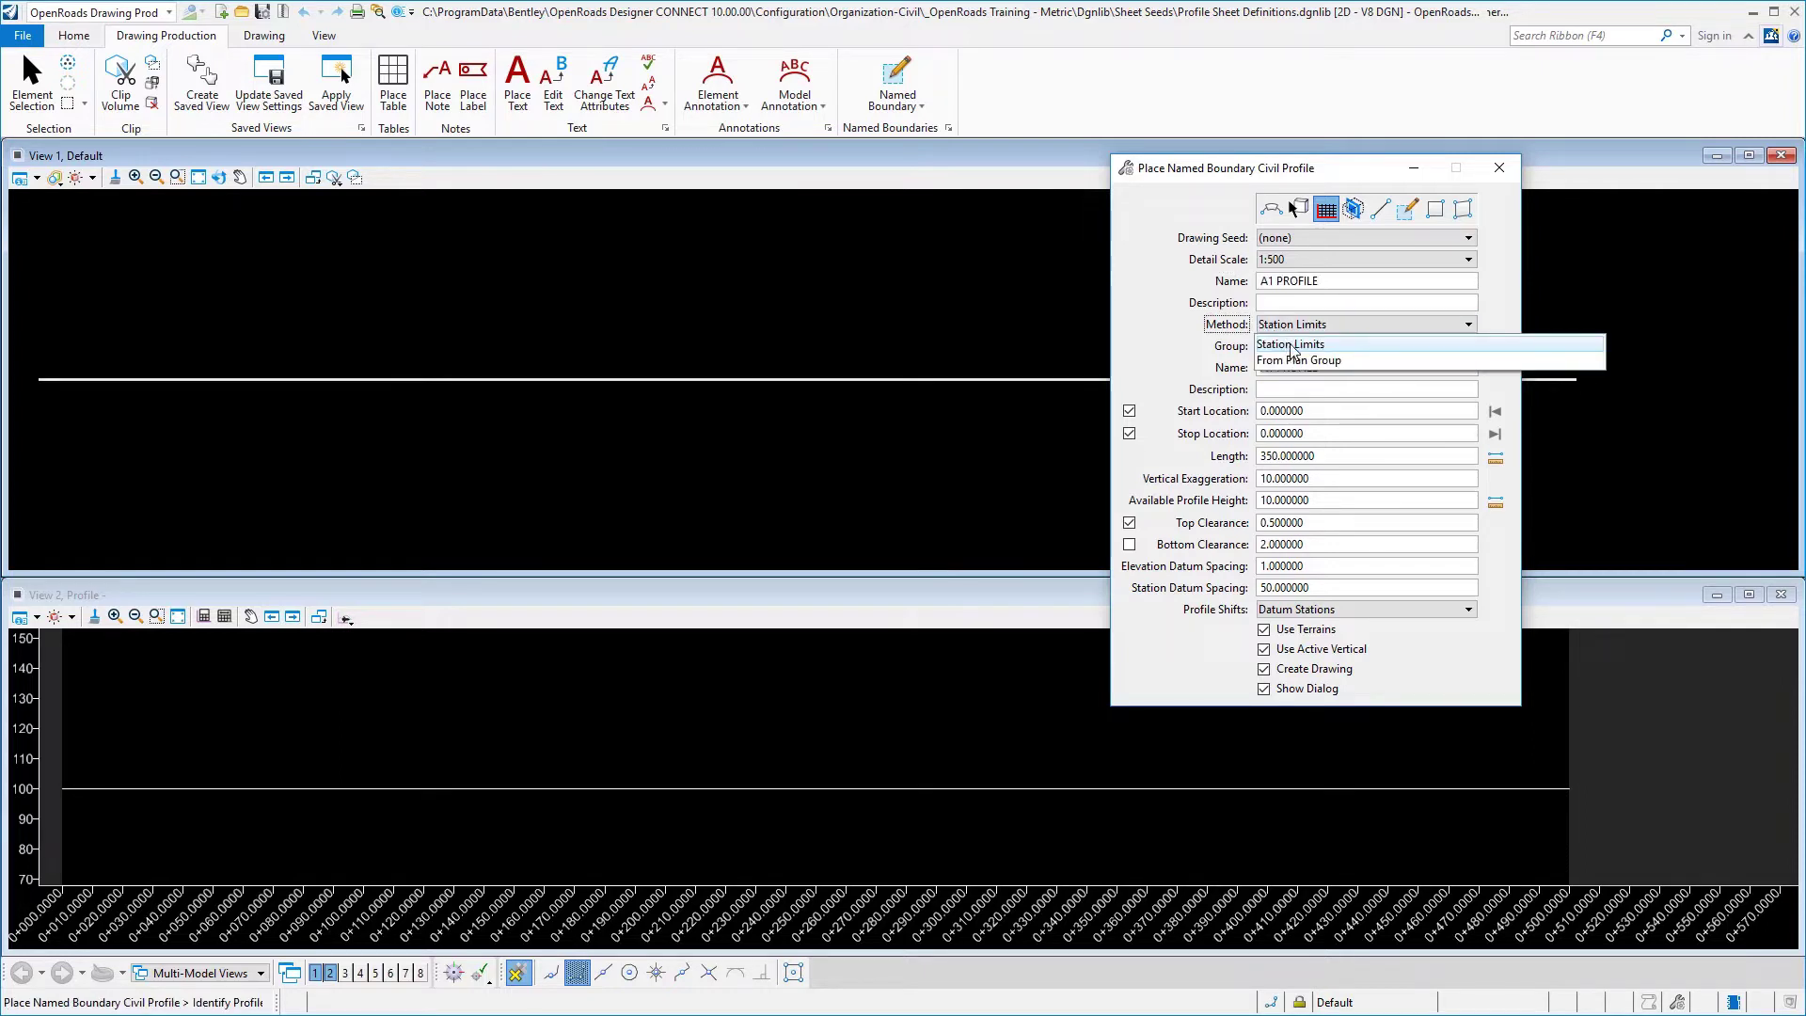
{"action": "left_click", "coordinate": [1293, 344]}
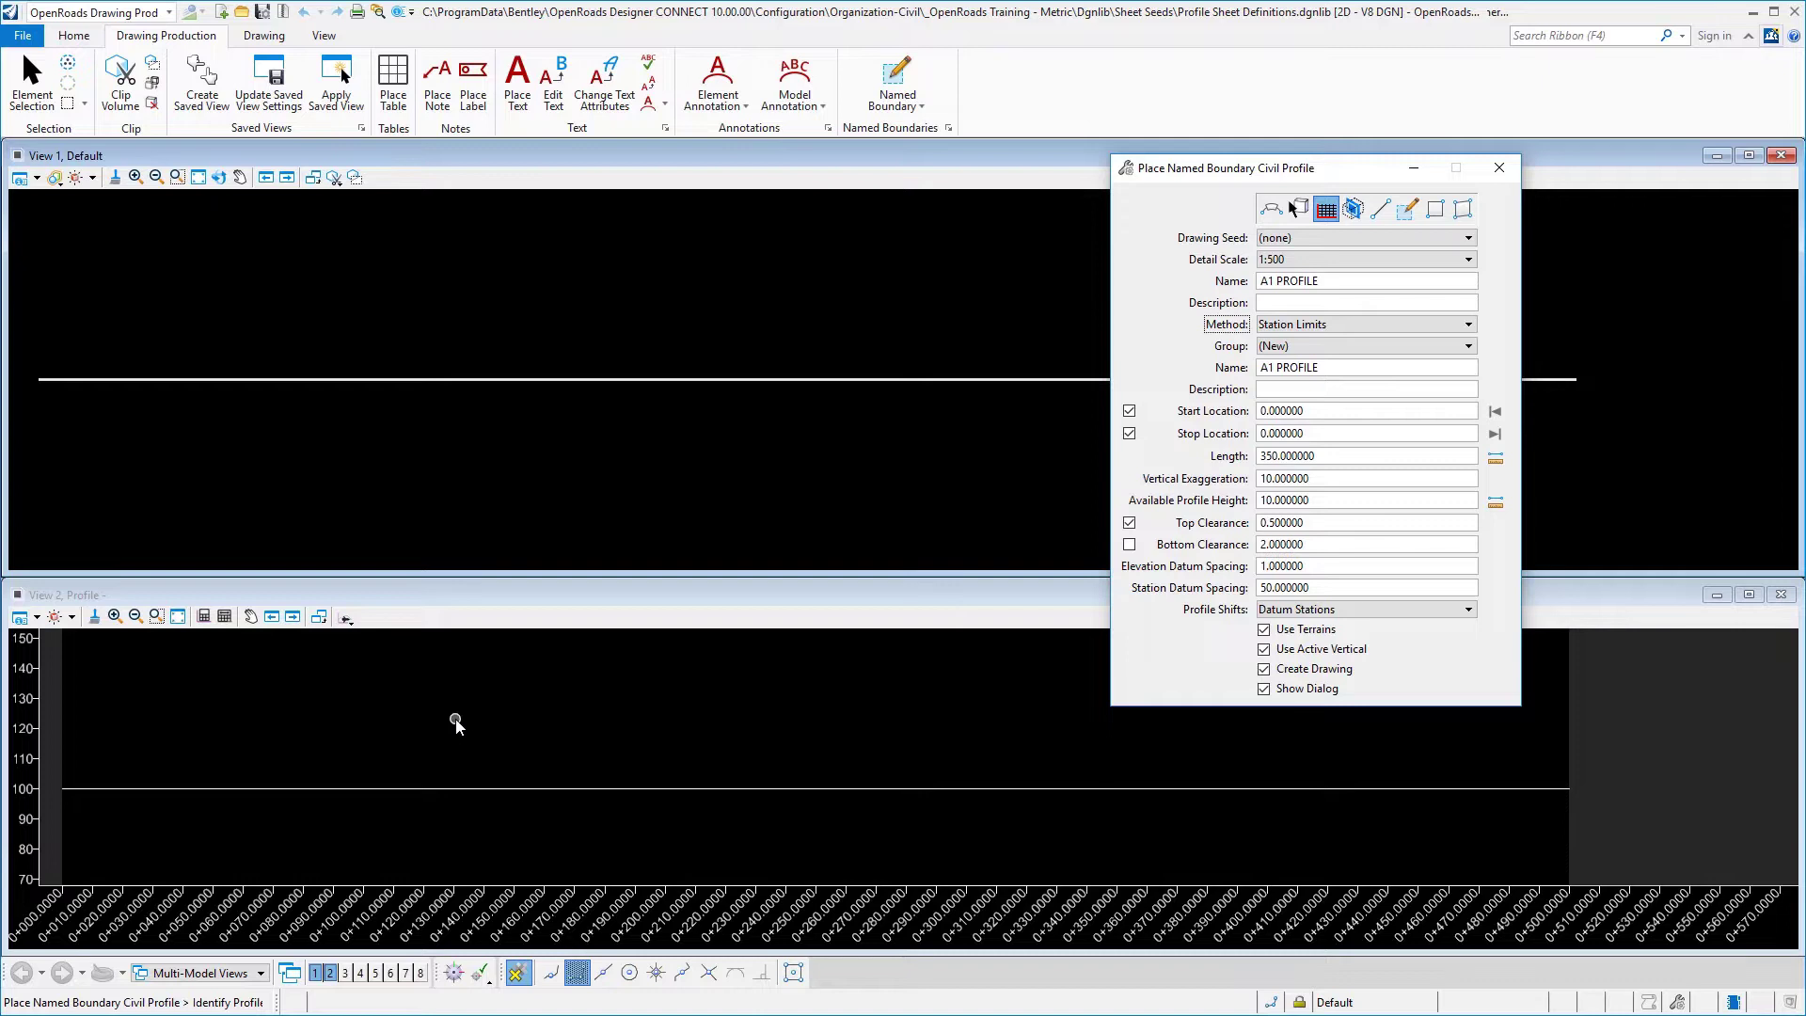
{"action": "left_click", "coordinate": [556, 697]}
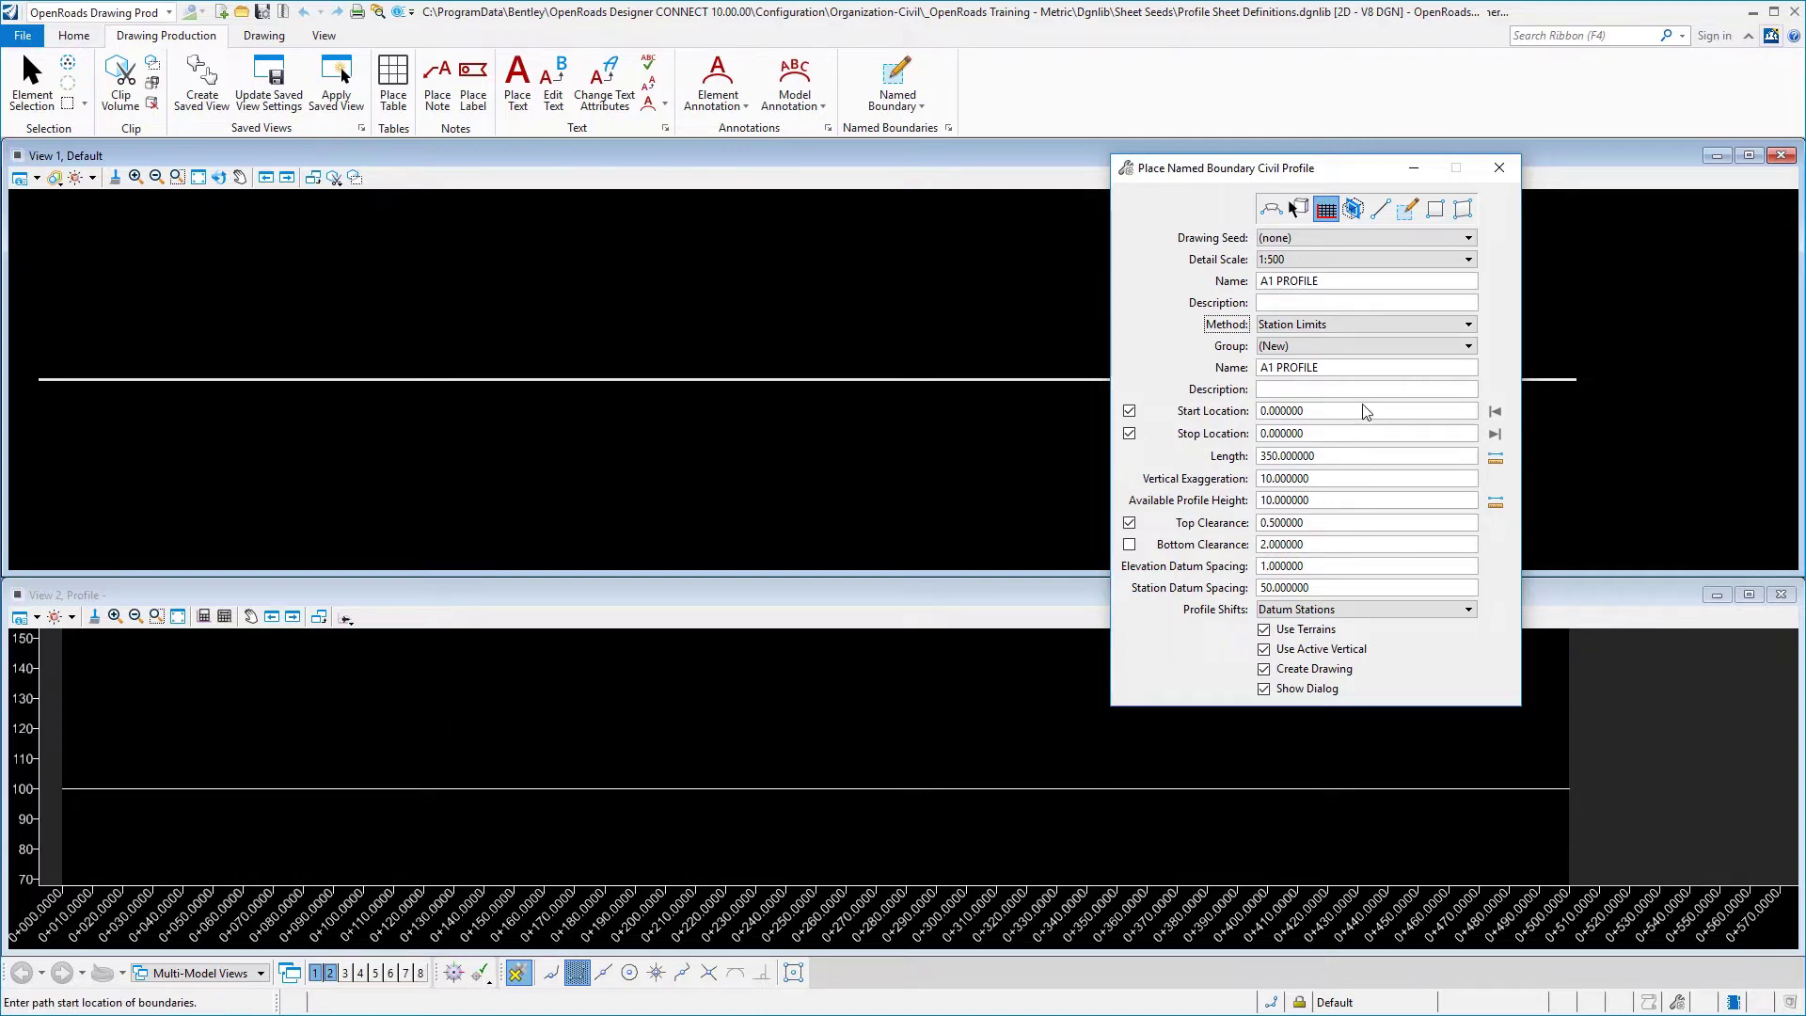
Identify the profile and the GS alignment, with stations from 0+000 to 0+350.
{"action": "left_click", "coordinate": [1363, 411]}
{"action": "left_click", "coordinate": [754, 726]}
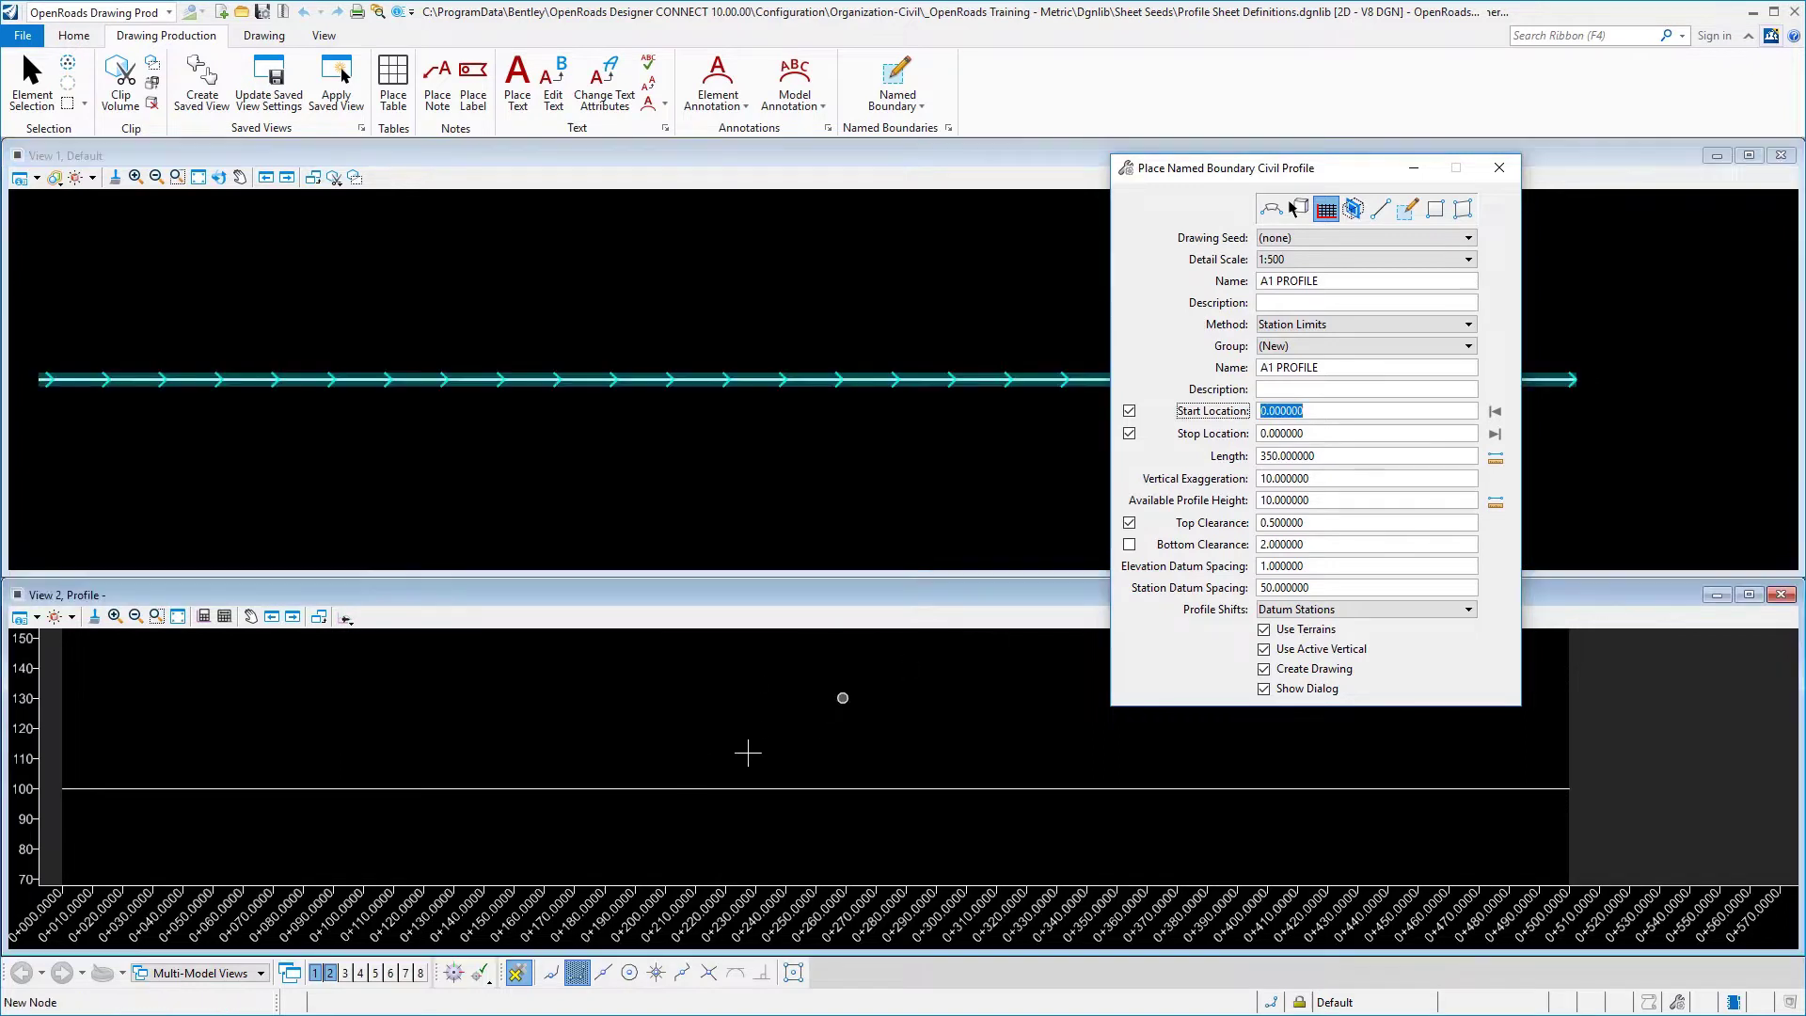
{"action": "left_click", "coordinate": [249, 376]}
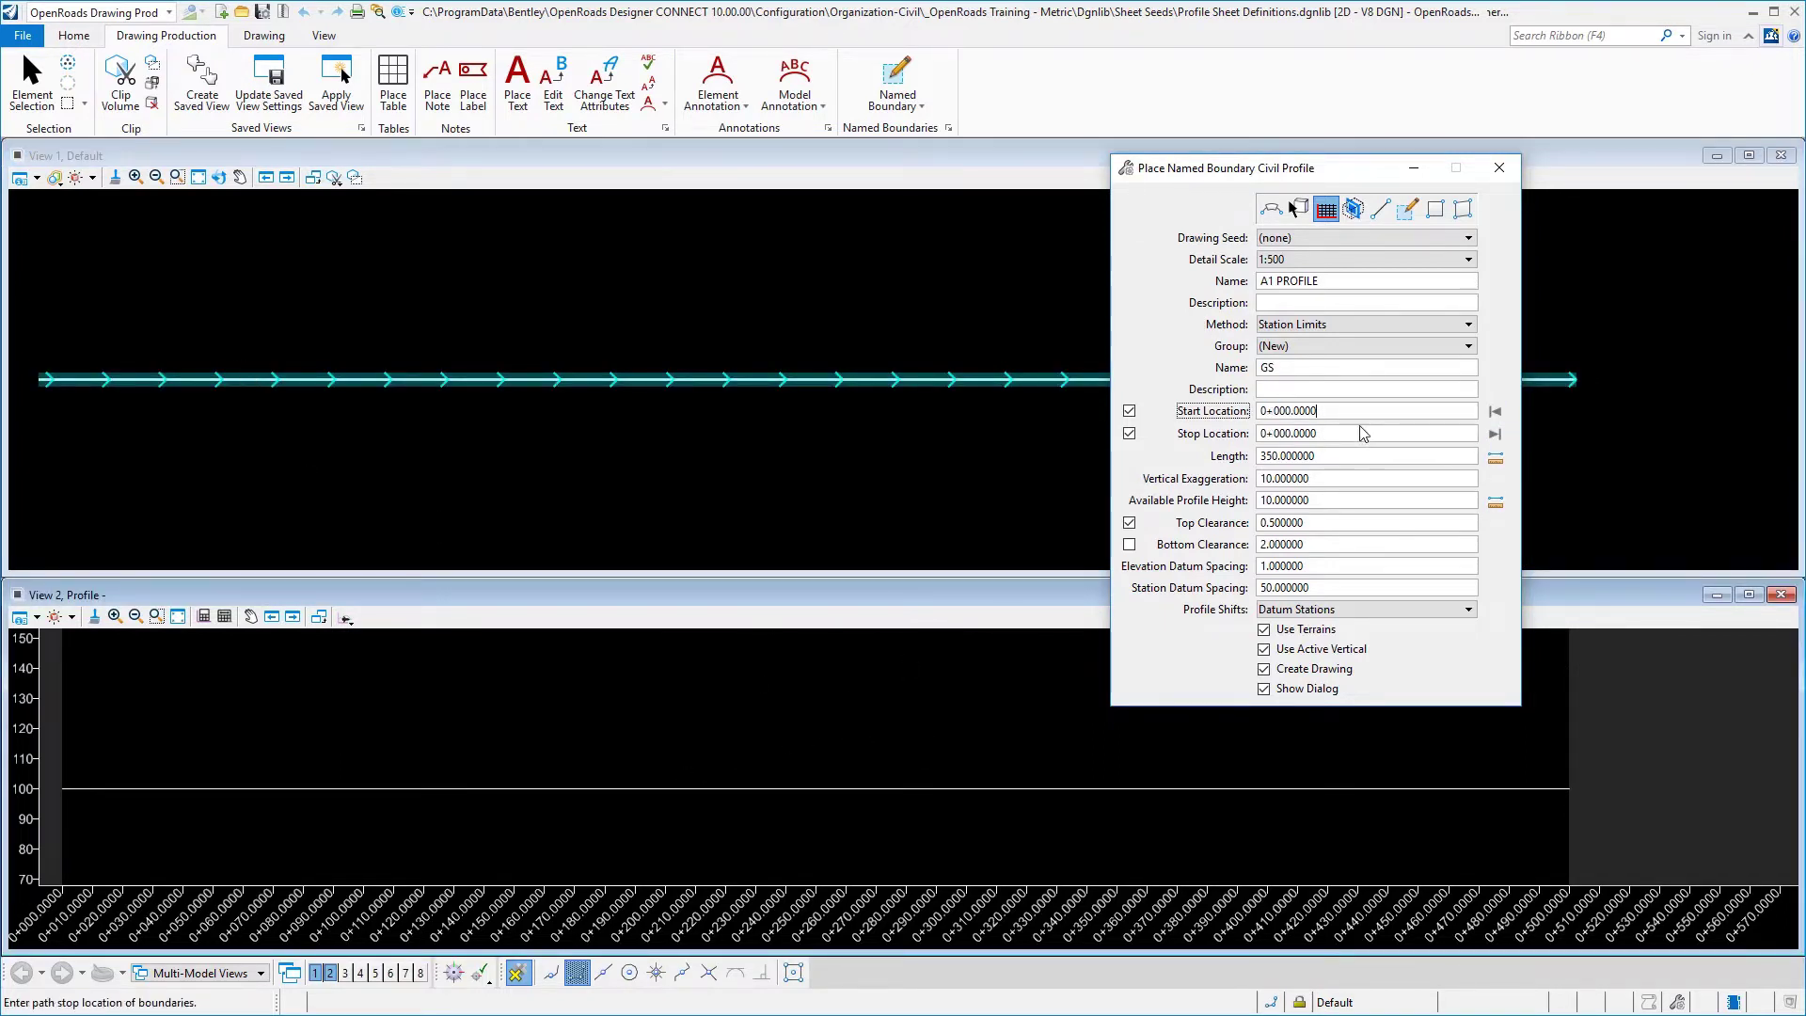
{"action": "left_click", "coordinate": [1257, 434]}
{"action": "key", "text": "shift+End"}
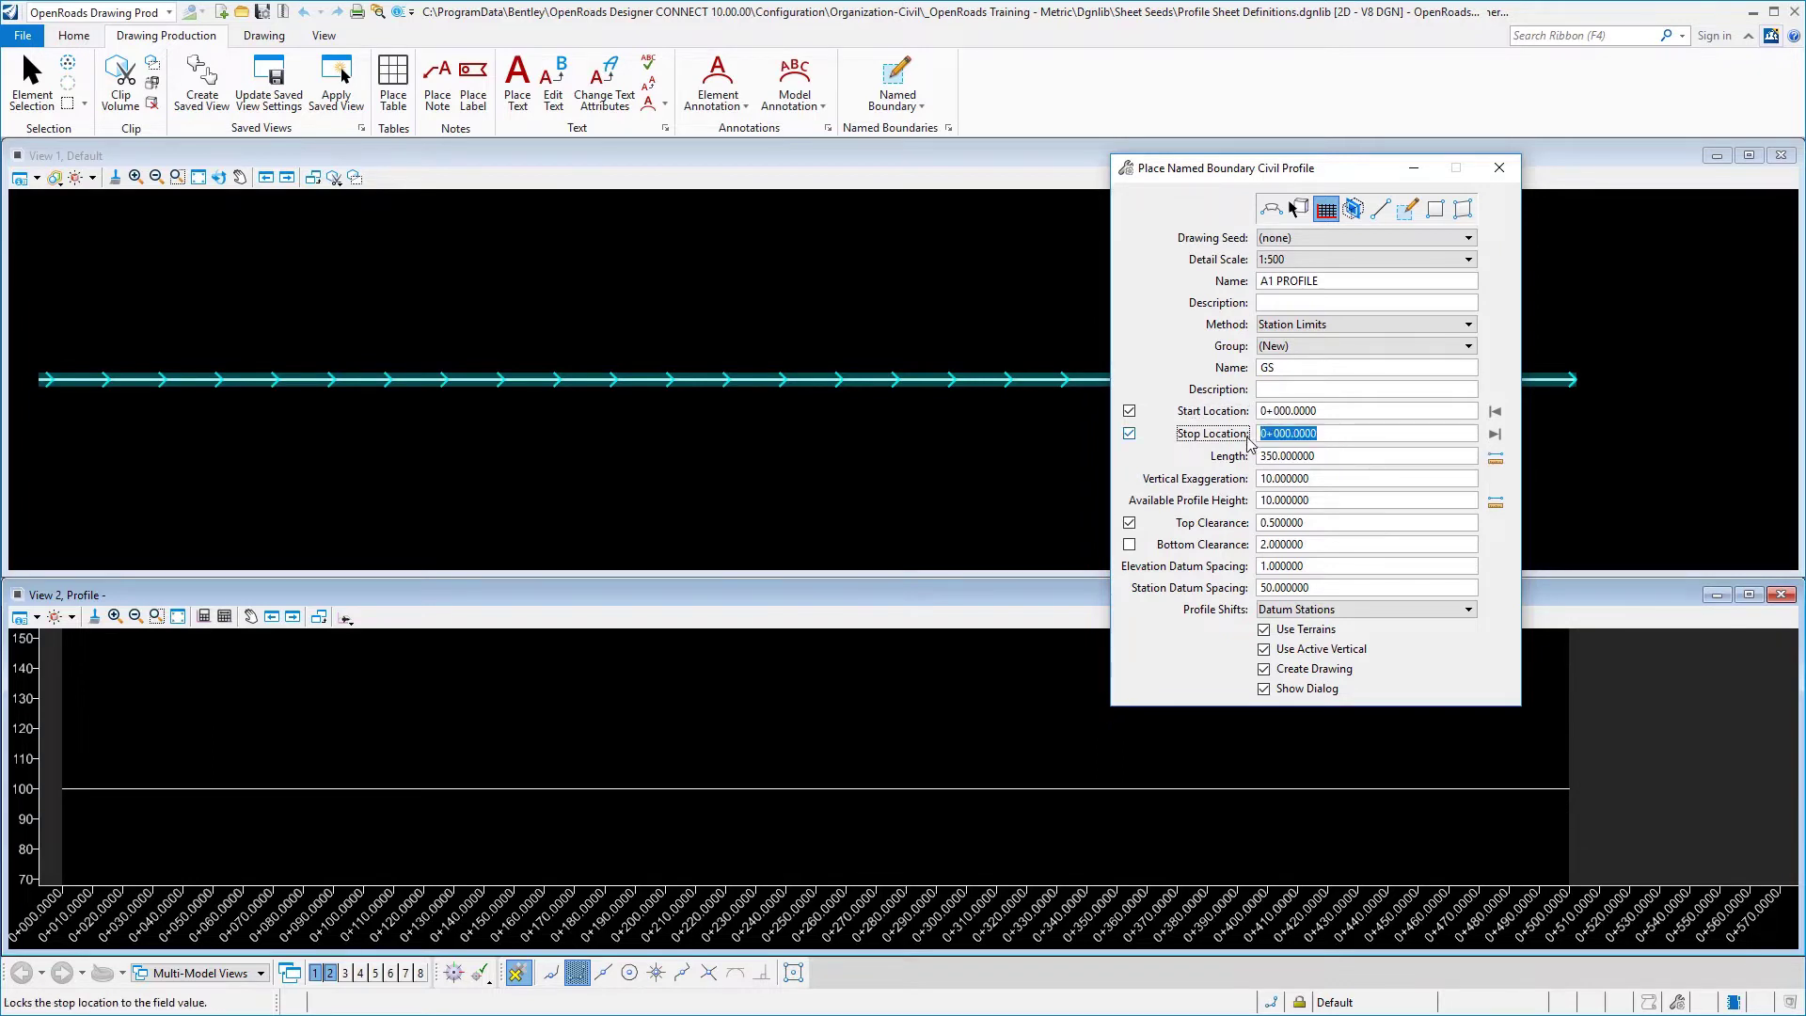
{"action": "type", "text": "35"}
{"action": "key", "text": "Tab"}
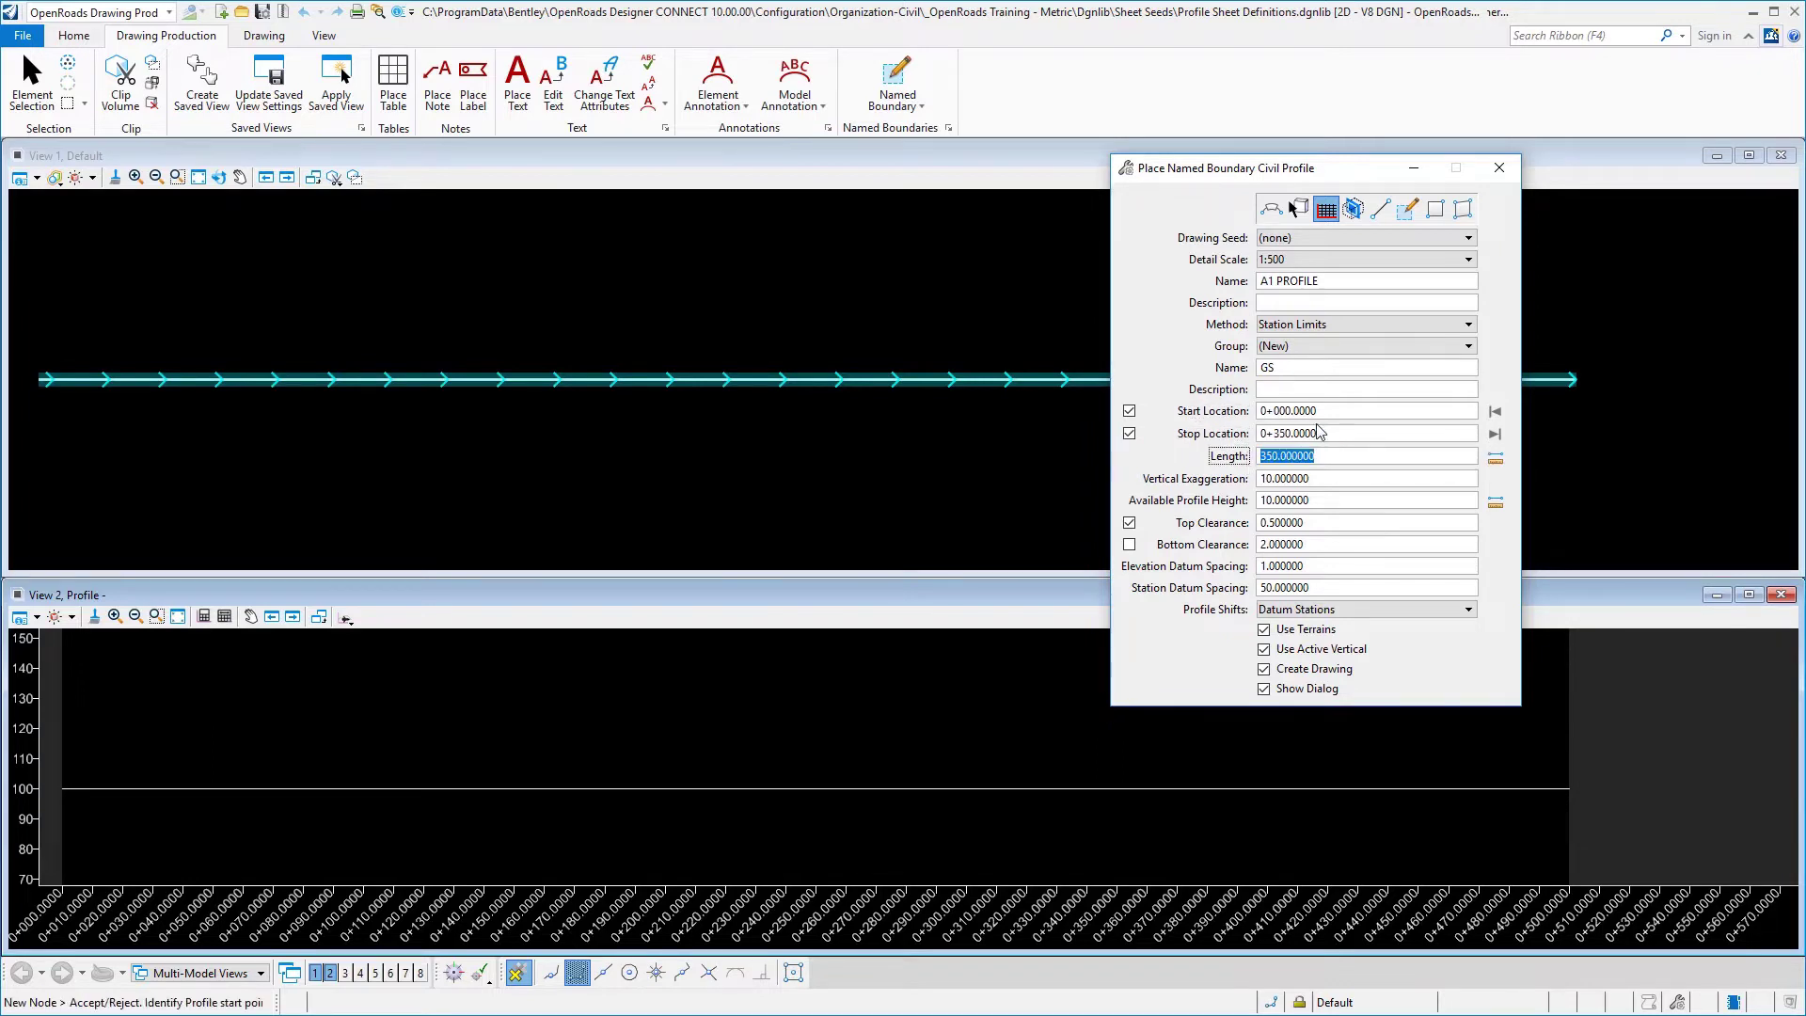
Change the available profile height to 20, keeping vertical exaggeration at 10.
{"action": "left_click", "coordinate": [1320, 480]}
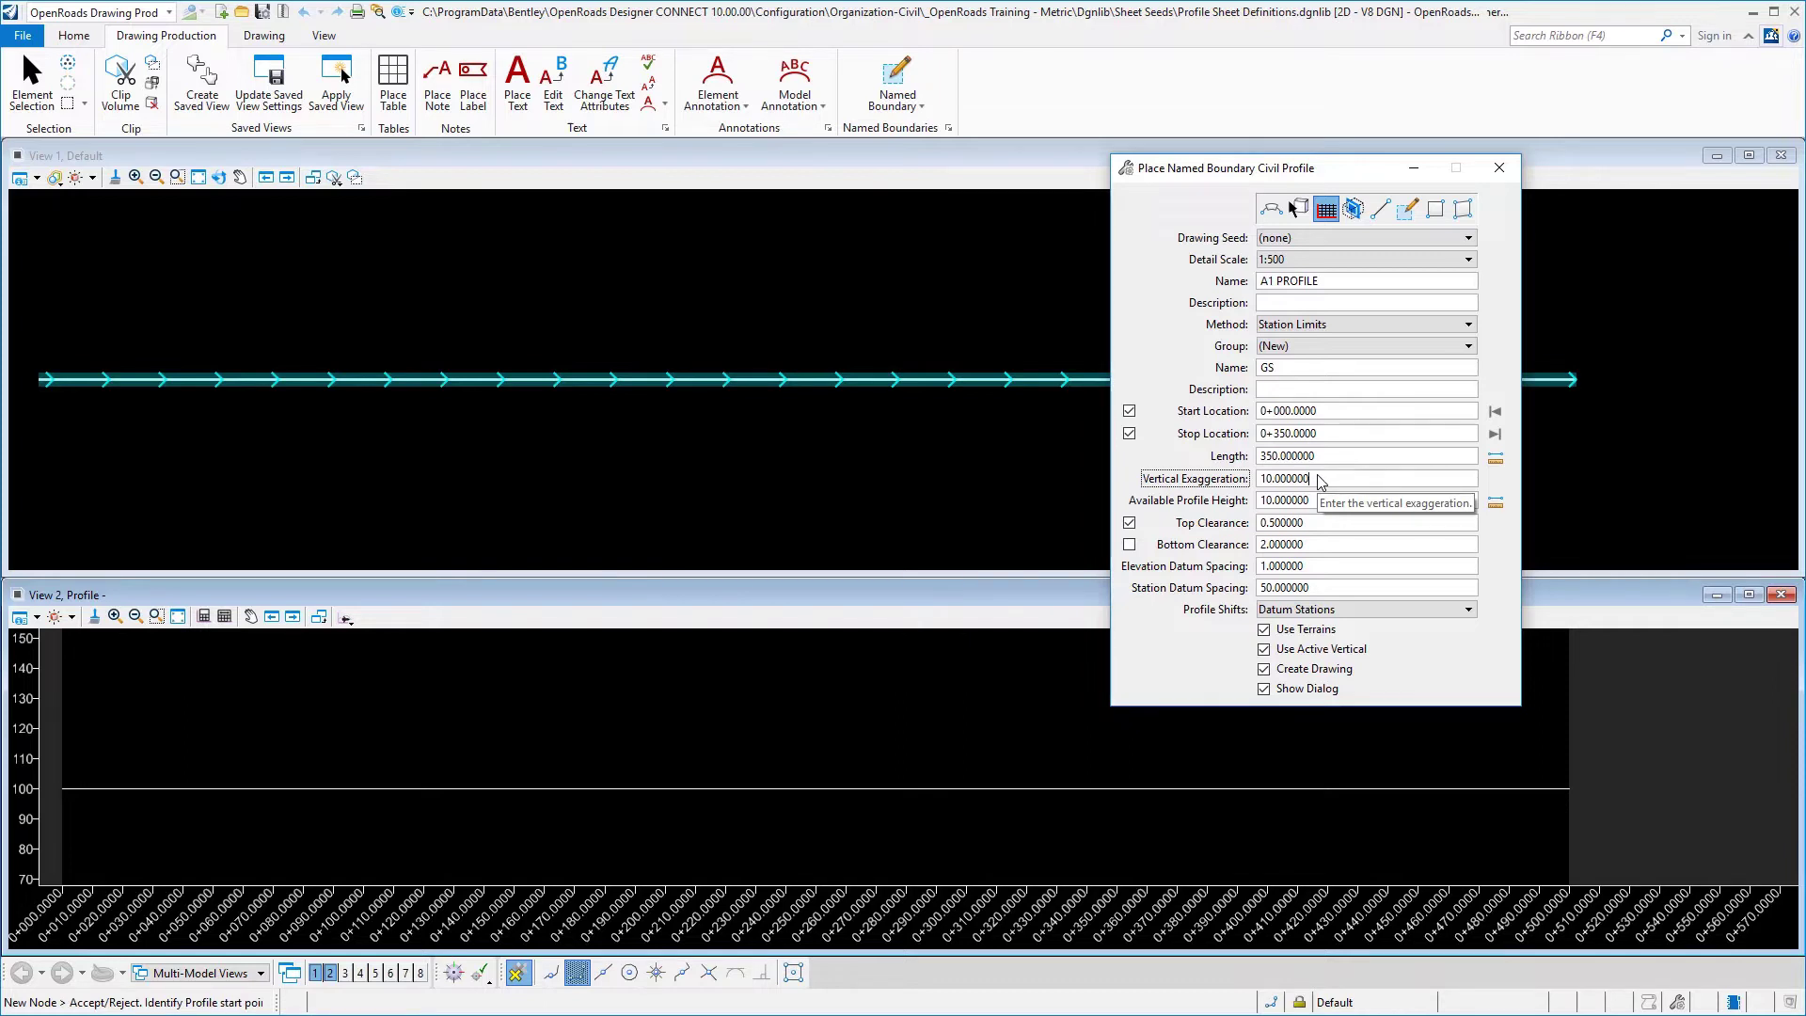
{"action": "left_click", "coordinate": [1323, 502]}
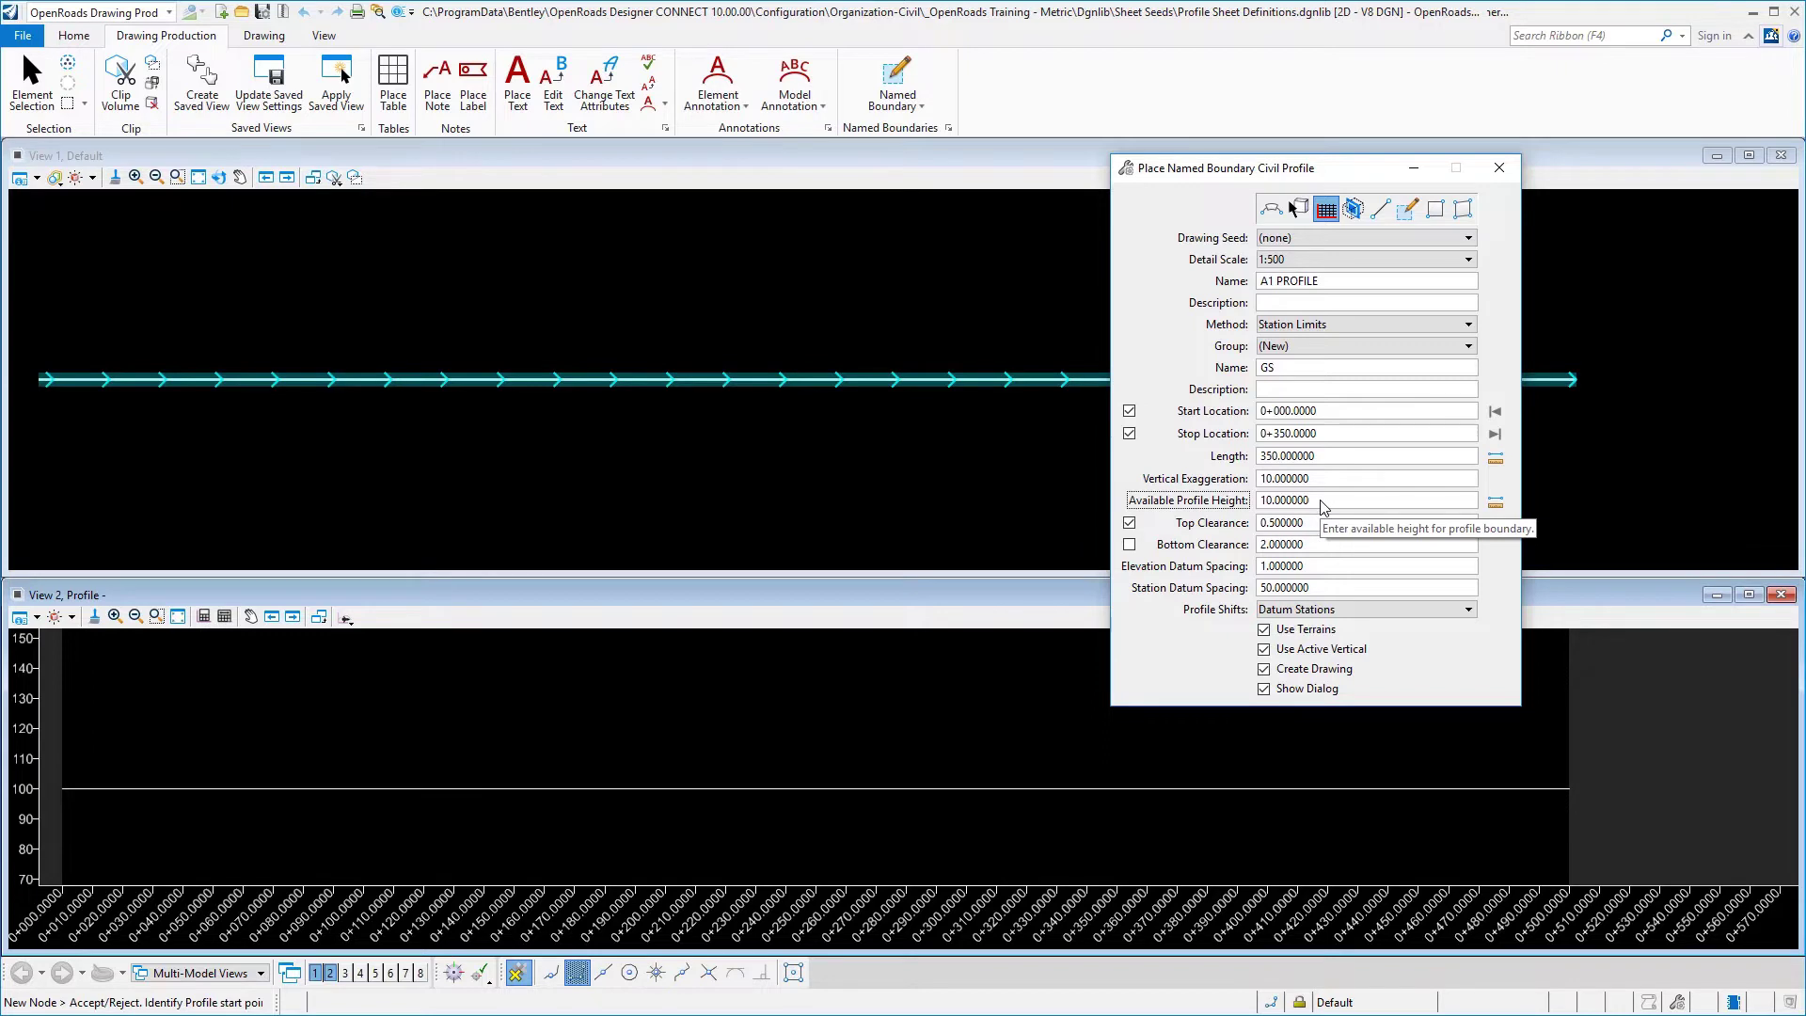
{"action": "key", "text": "BackSpace"}
{"action": "key", "text": "BackSpace"}
{"action": "key", "text": "BackSpace"}
{"action": "key", "text": "BackSpace"}
{"action": "key", "text": "BackSpace"}
{"action": "key", "text": "BackSpace"}
{"action": "key", "text": "BackSpace"}
{"action": "key", "text": "BackSpace"}
{"action": "type", "text": "20"}
{"action": "key", "text": "Return"}
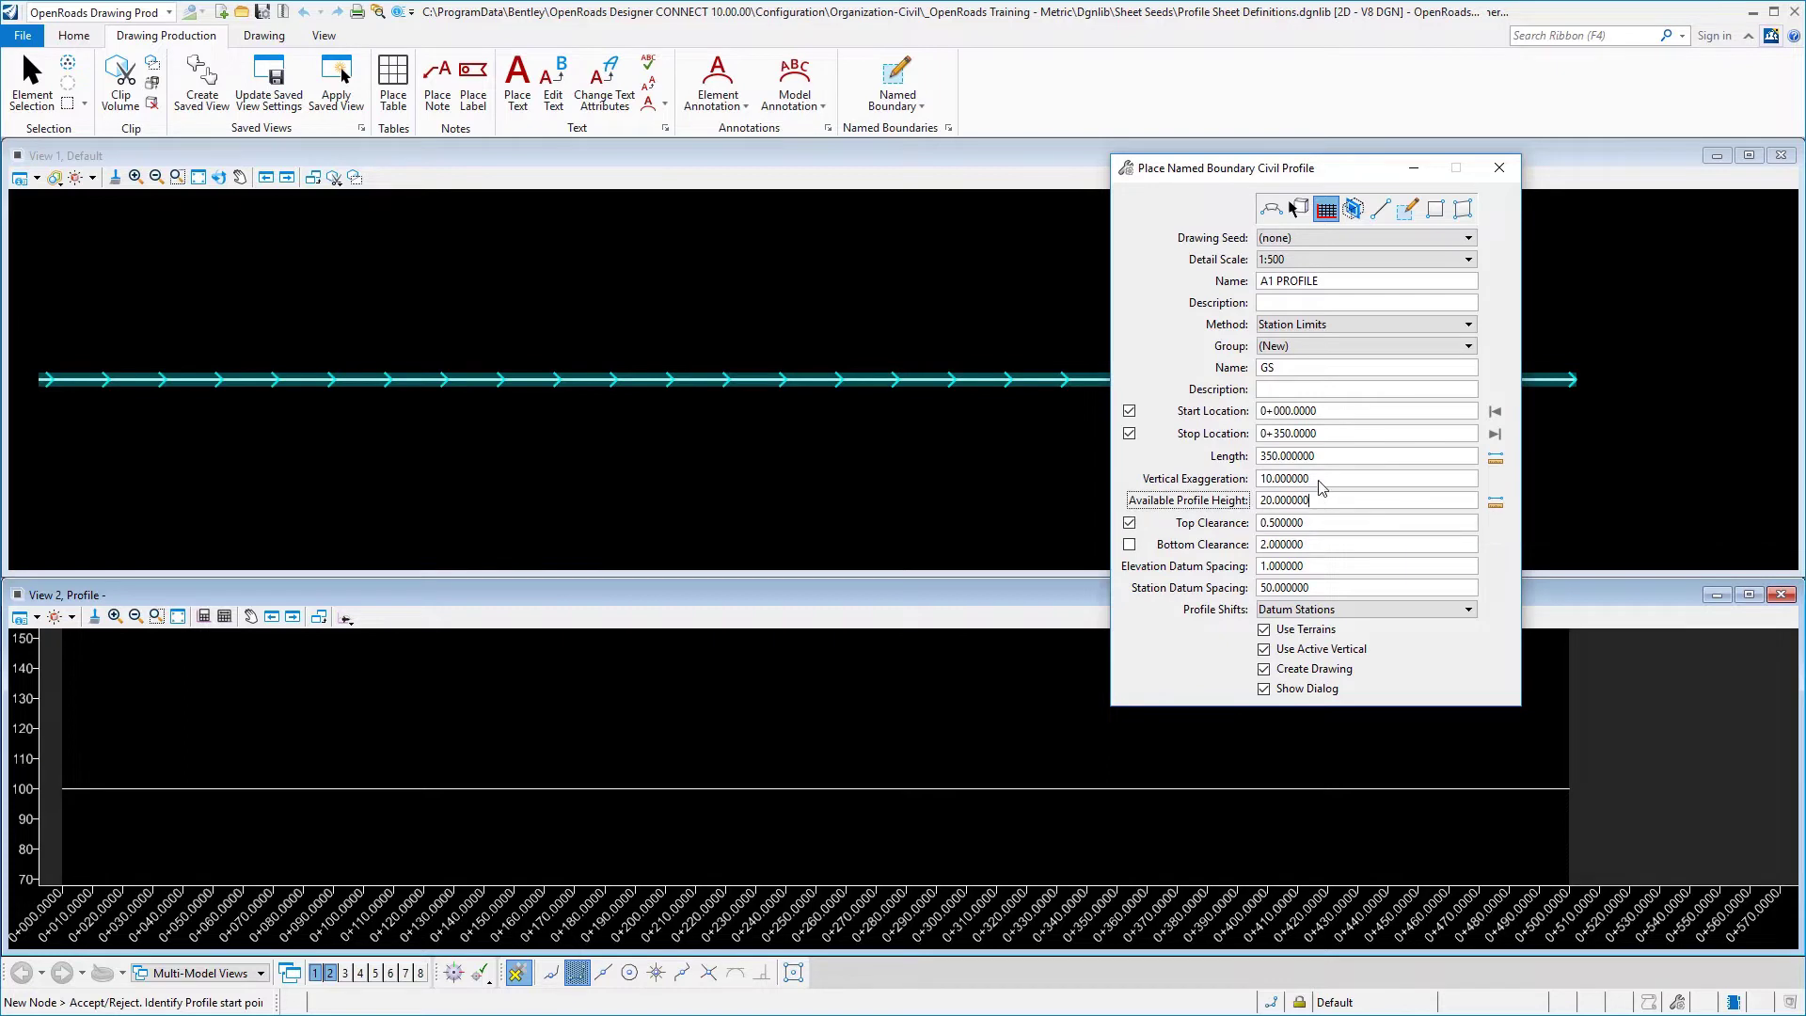
{"action": "left_click", "coordinate": [1322, 481]}
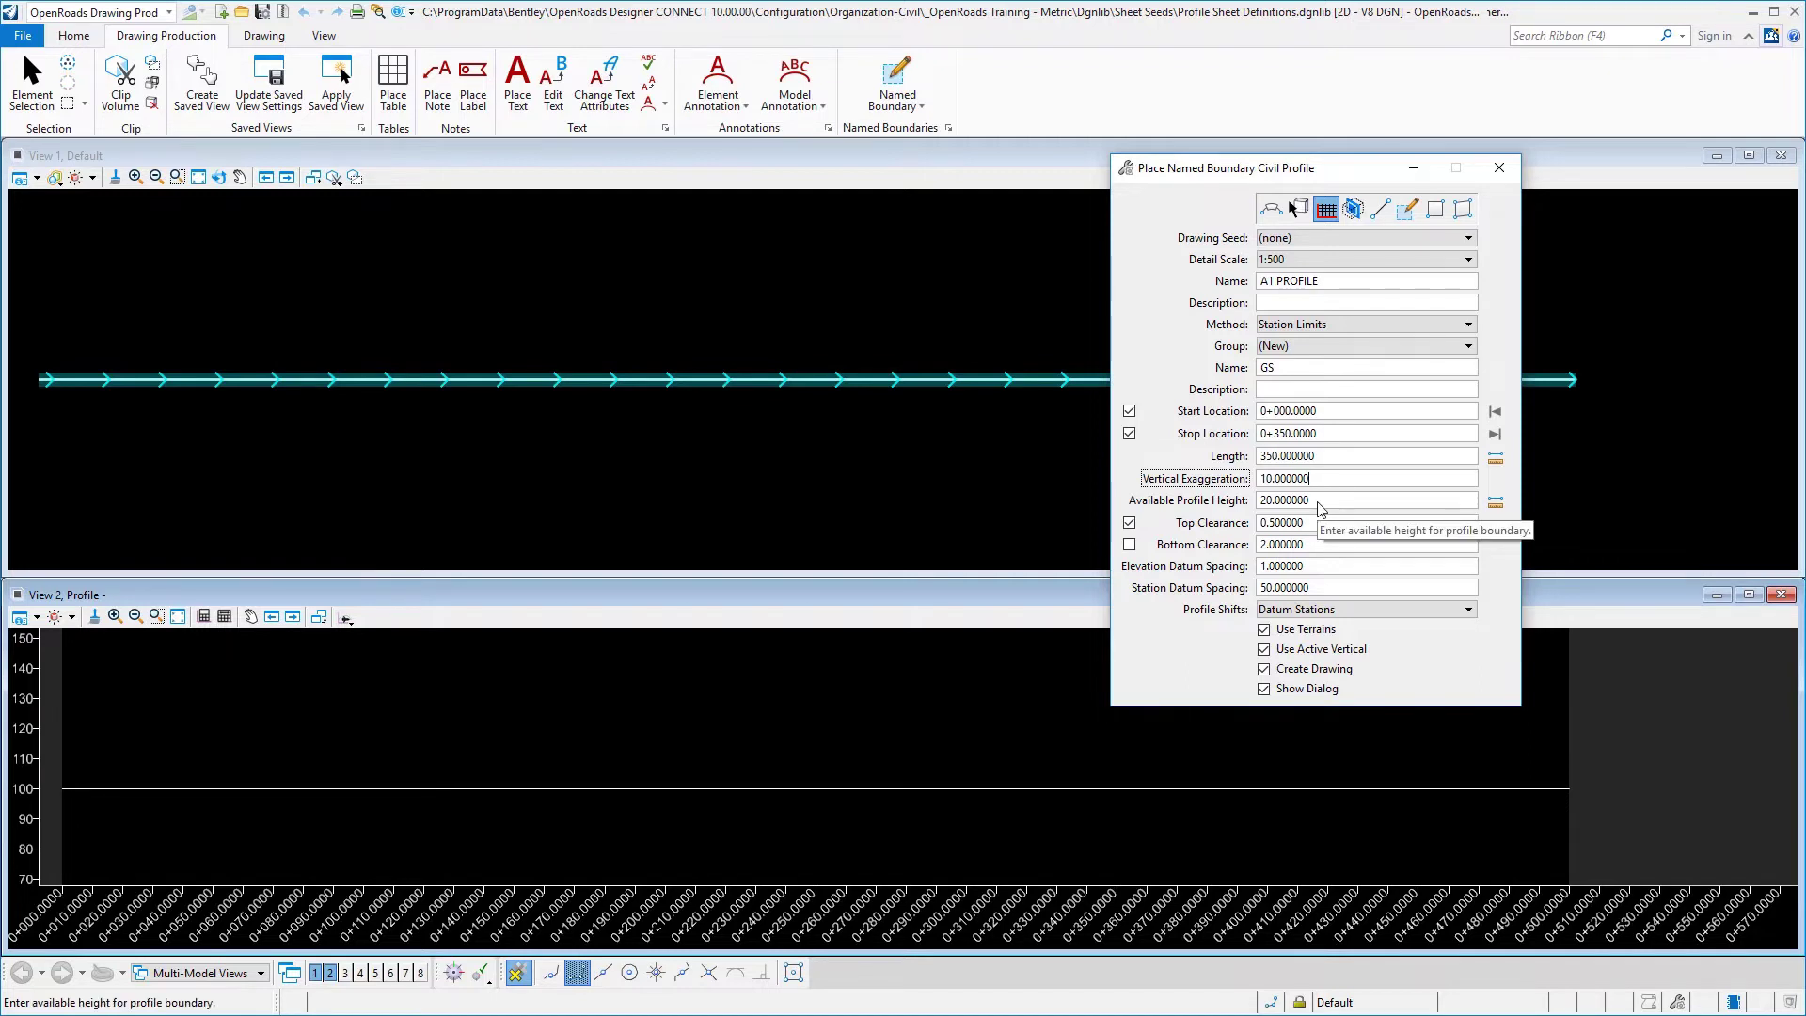
Review 0.5 top clearance and datum spacings 1 and 50, keeping Datum Stations profile shifts.
{"action": "left_click", "coordinate": [1315, 528]}
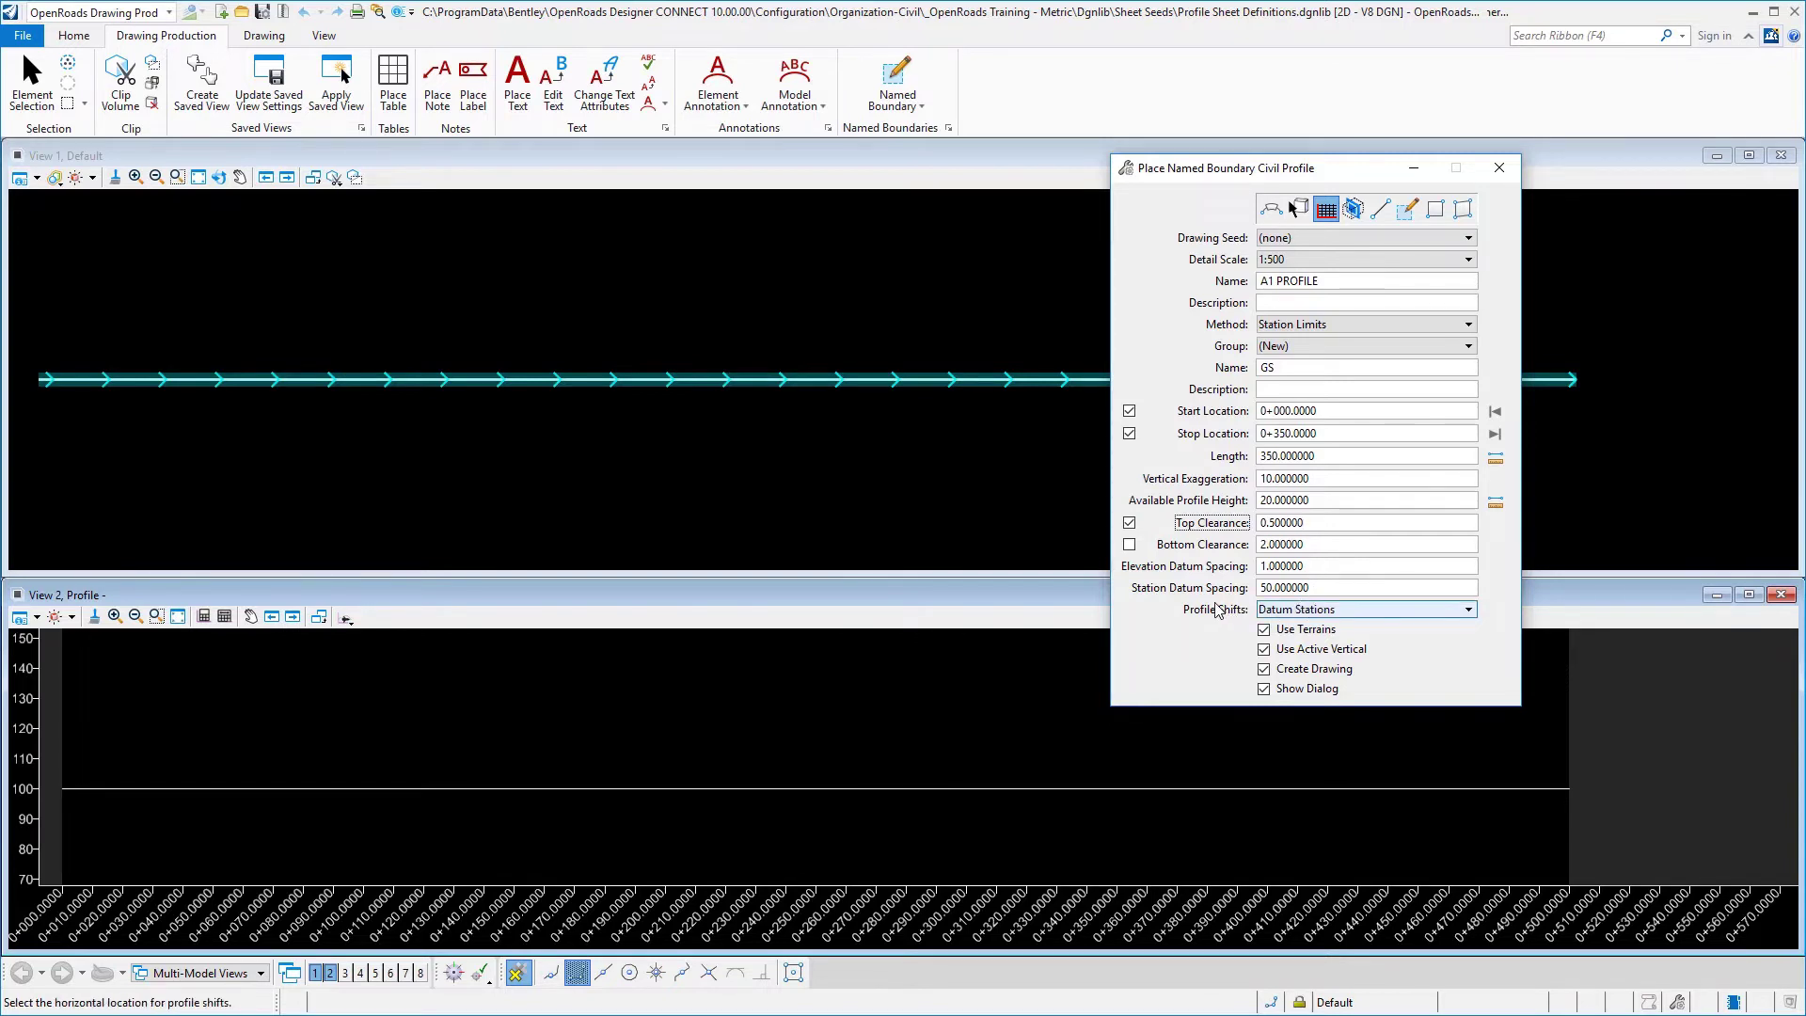
{"action": "left_click", "coordinate": [1313, 591]}
{"action": "left_click", "coordinate": [1333, 611]}
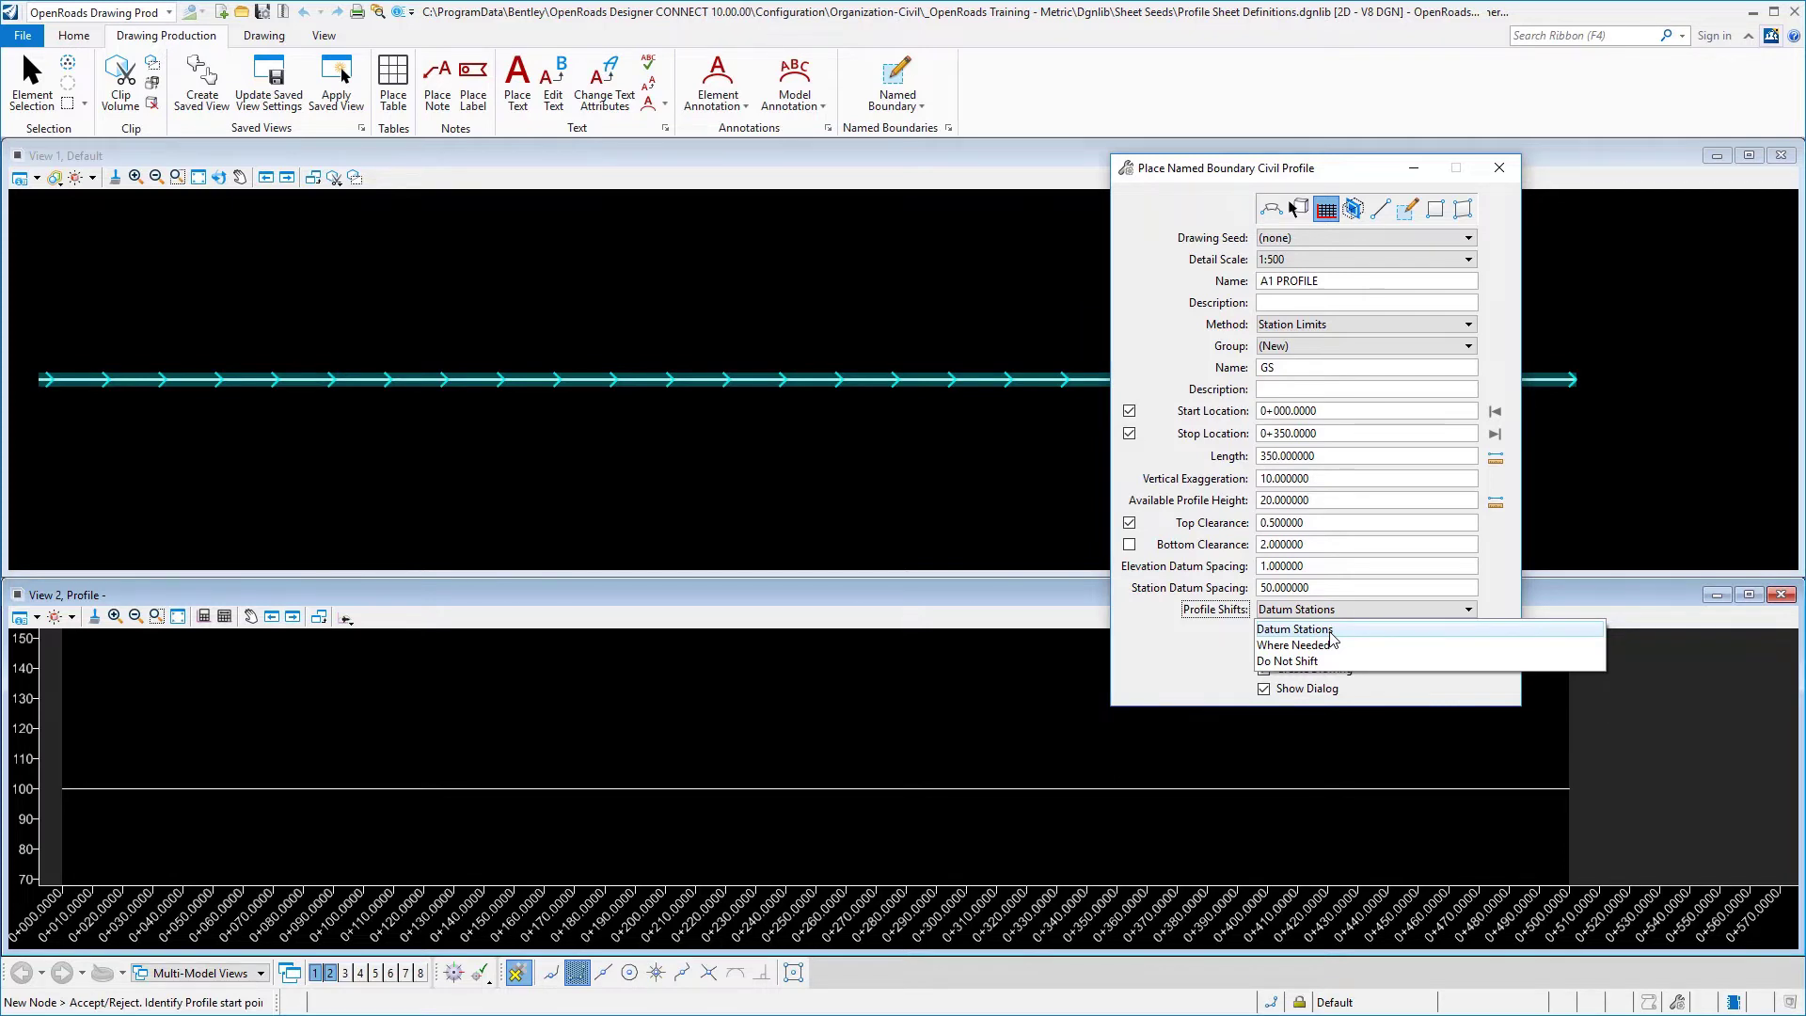
{"action": "left_click", "coordinate": [1327, 593]}
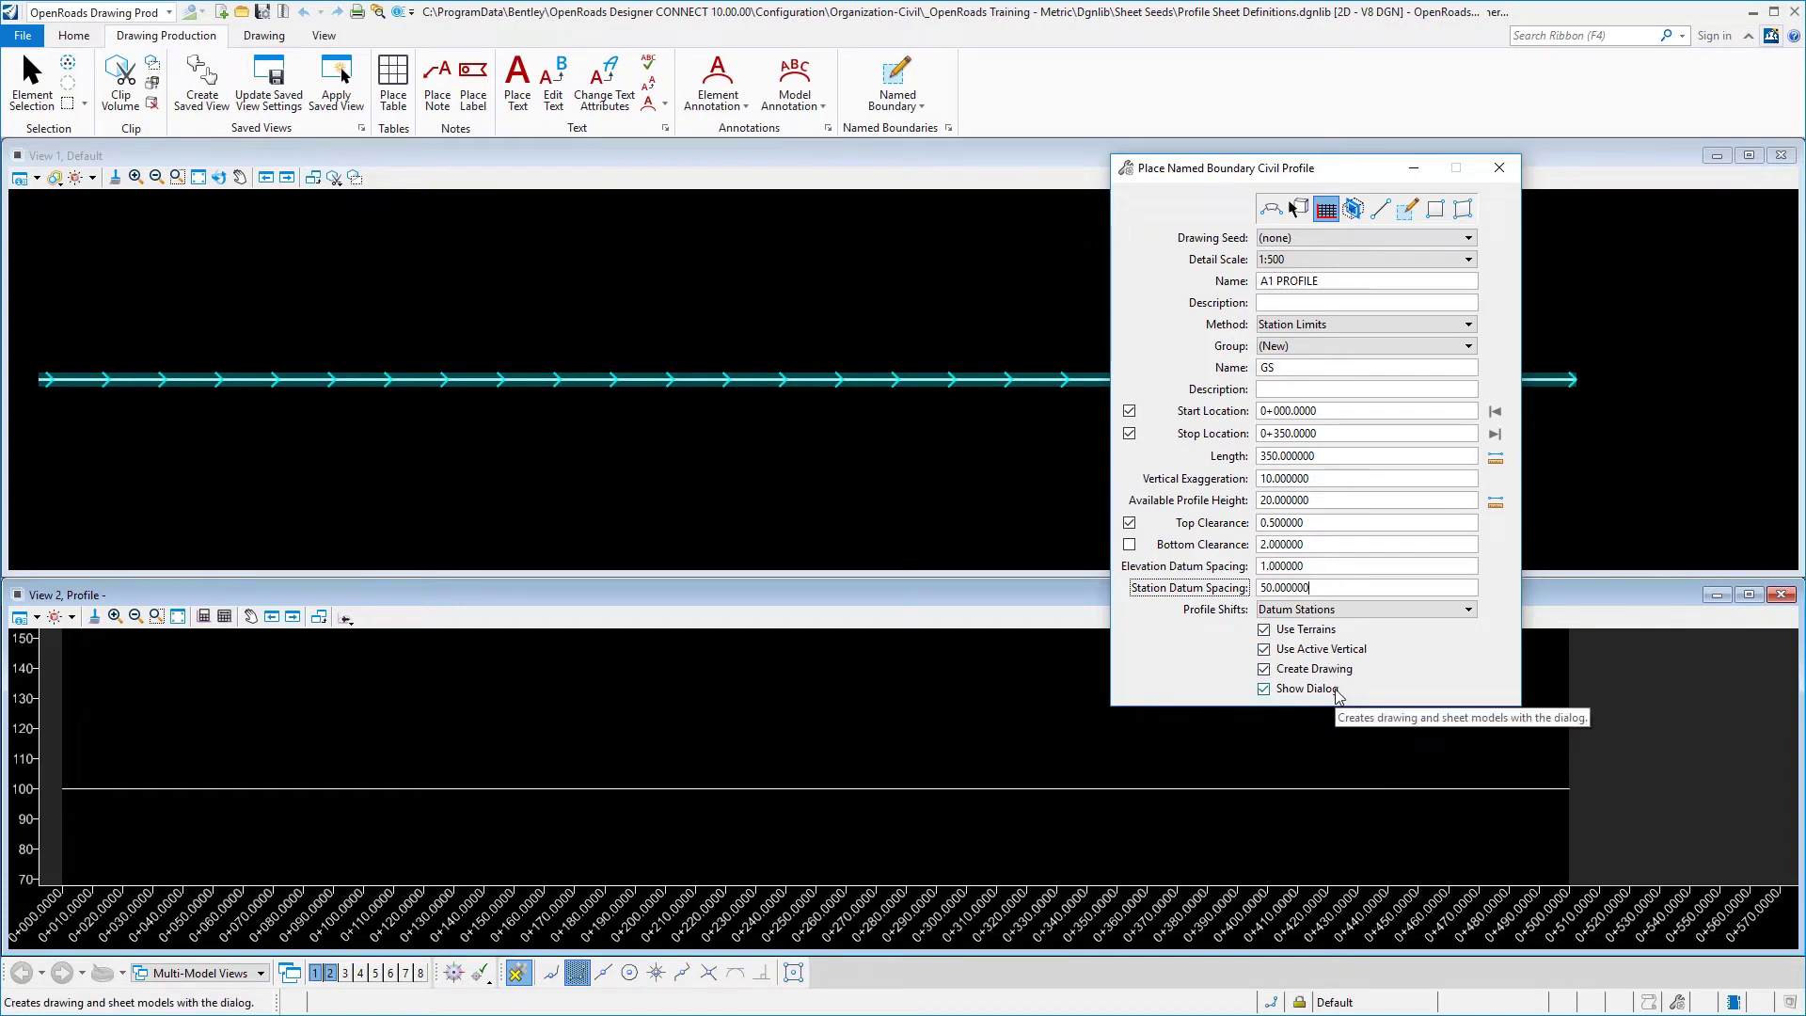
Place and accept the A1 PROFILE boundary on the profile in View 2.
{"action": "left_click", "coordinate": [688, 736]}
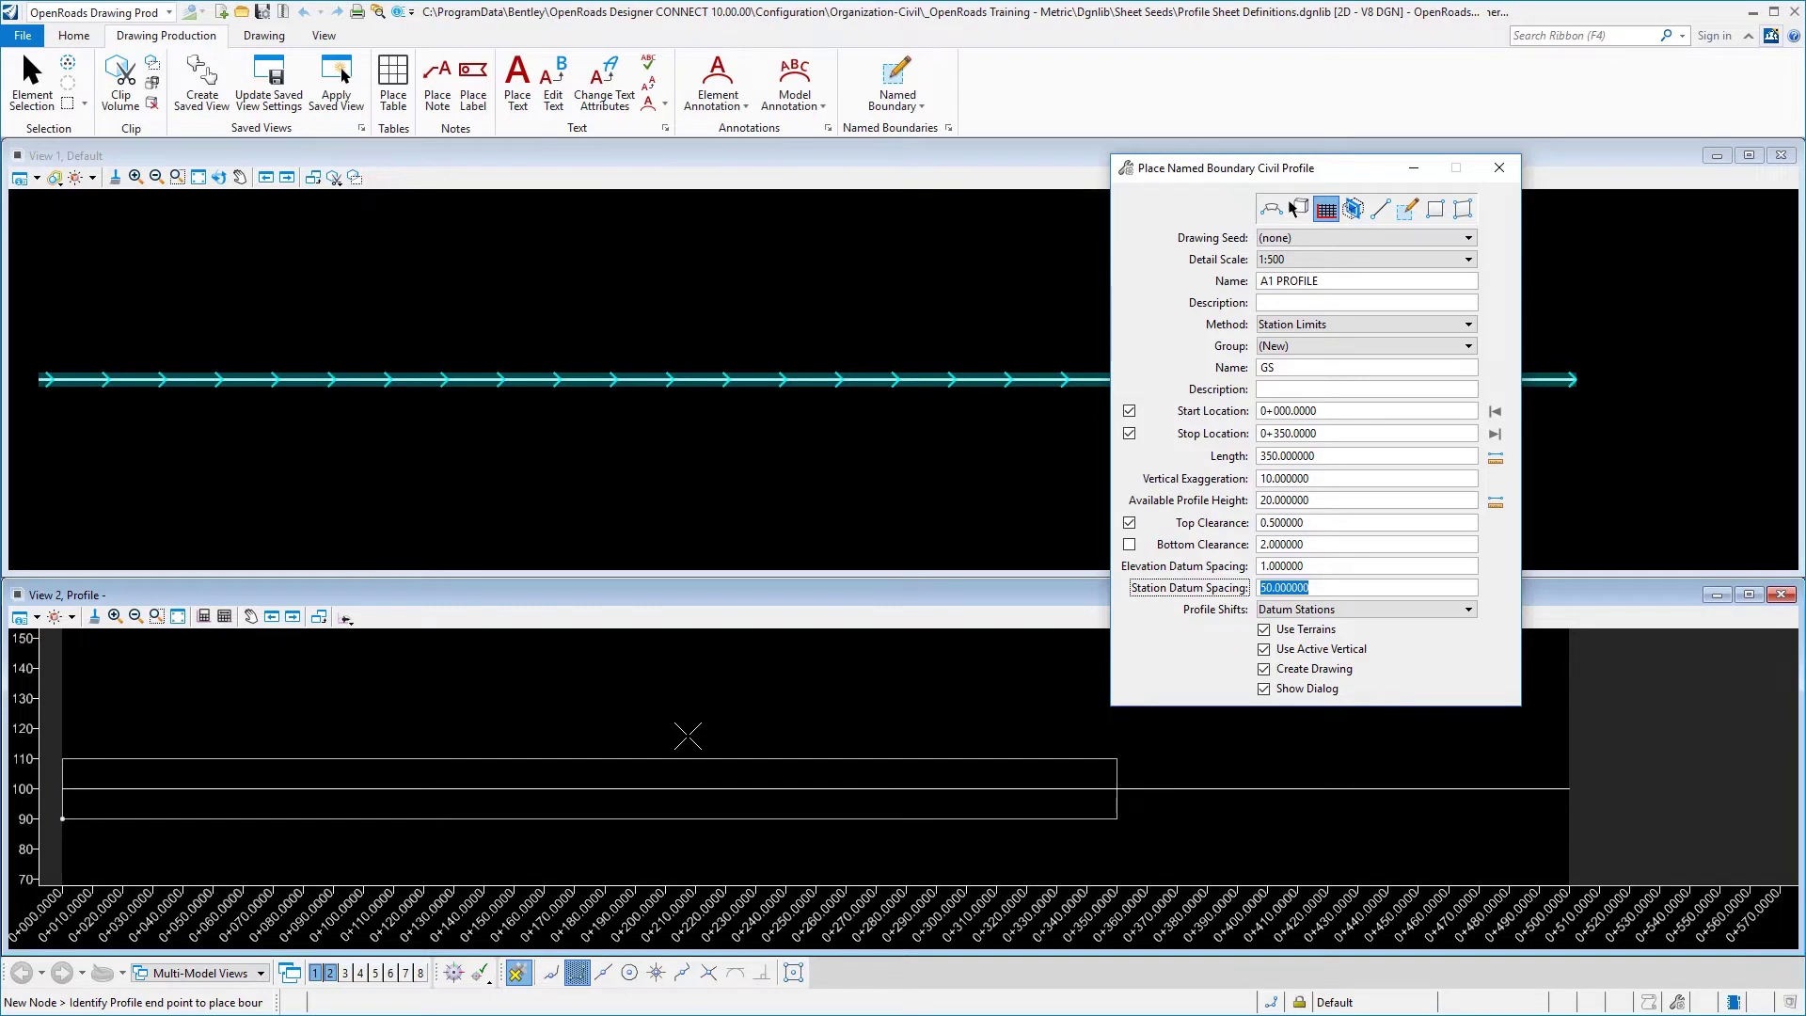
{"action": "left_click", "coordinate": [688, 735]}
{"action": "left_click", "coordinate": [688, 735]}
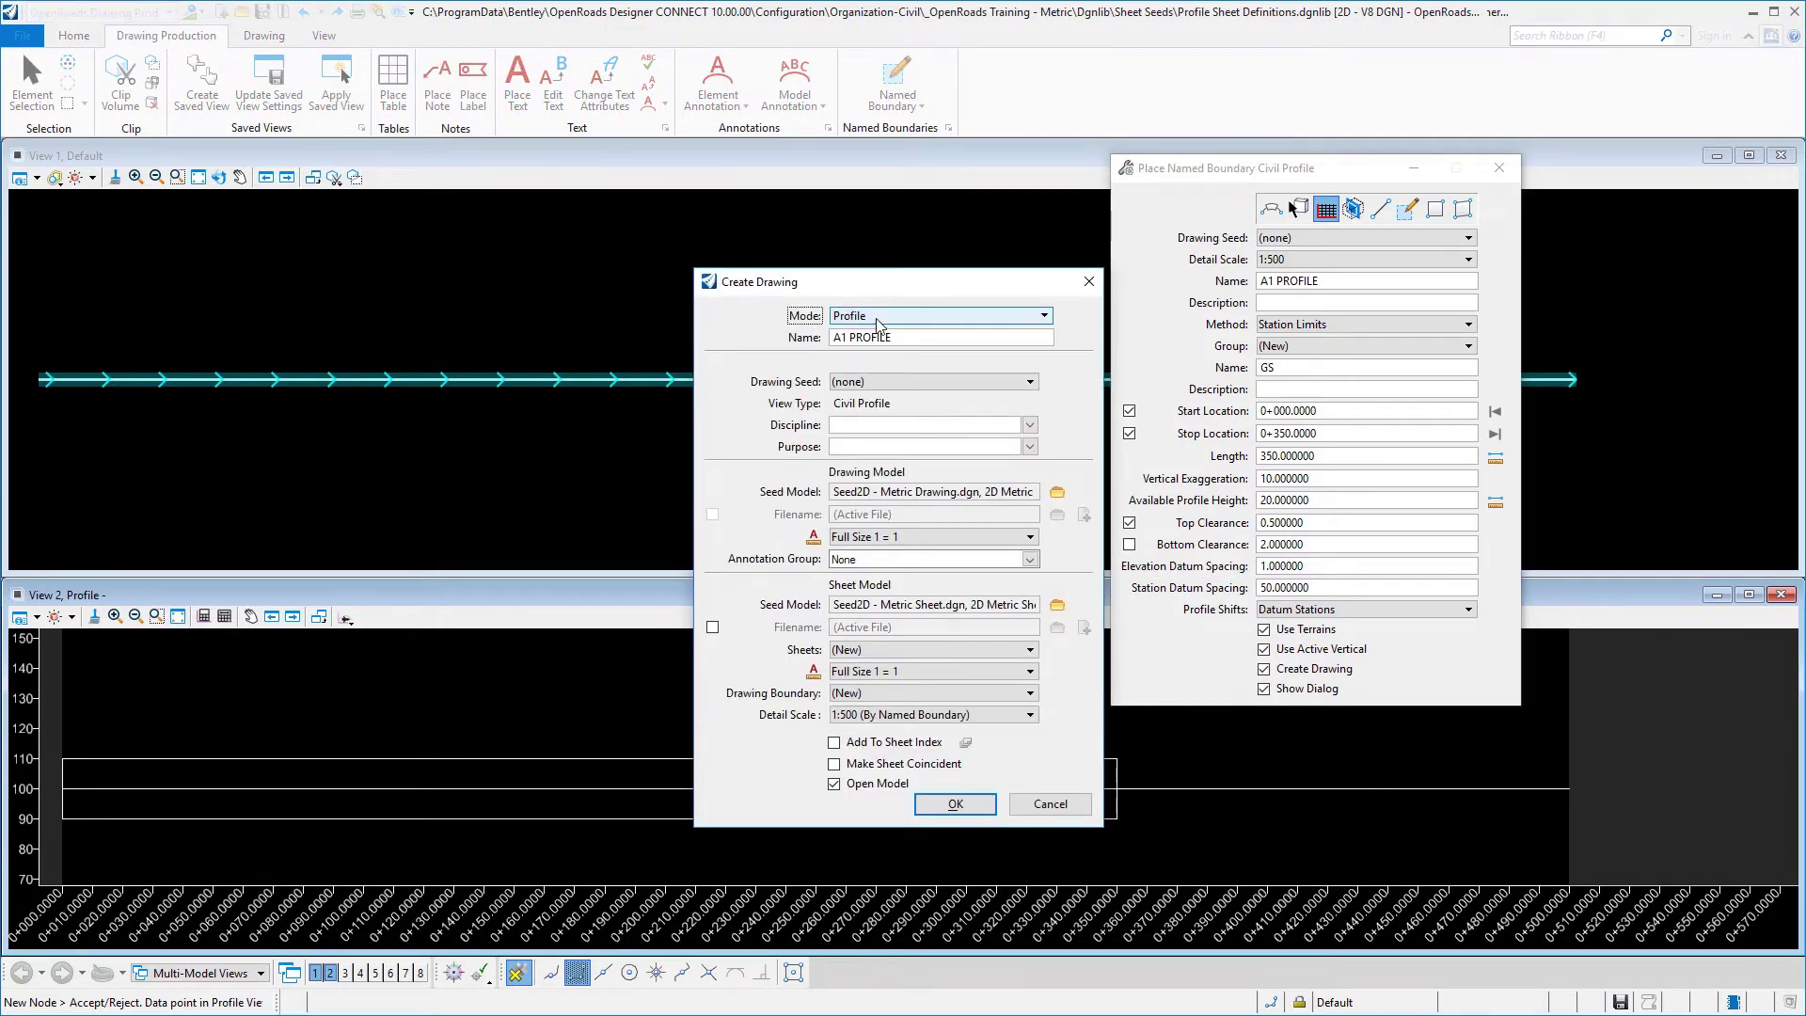
In Create Drawing, choose the Civil discipline and the Profile View purpose.
{"action": "left_click", "coordinate": [900, 337]}
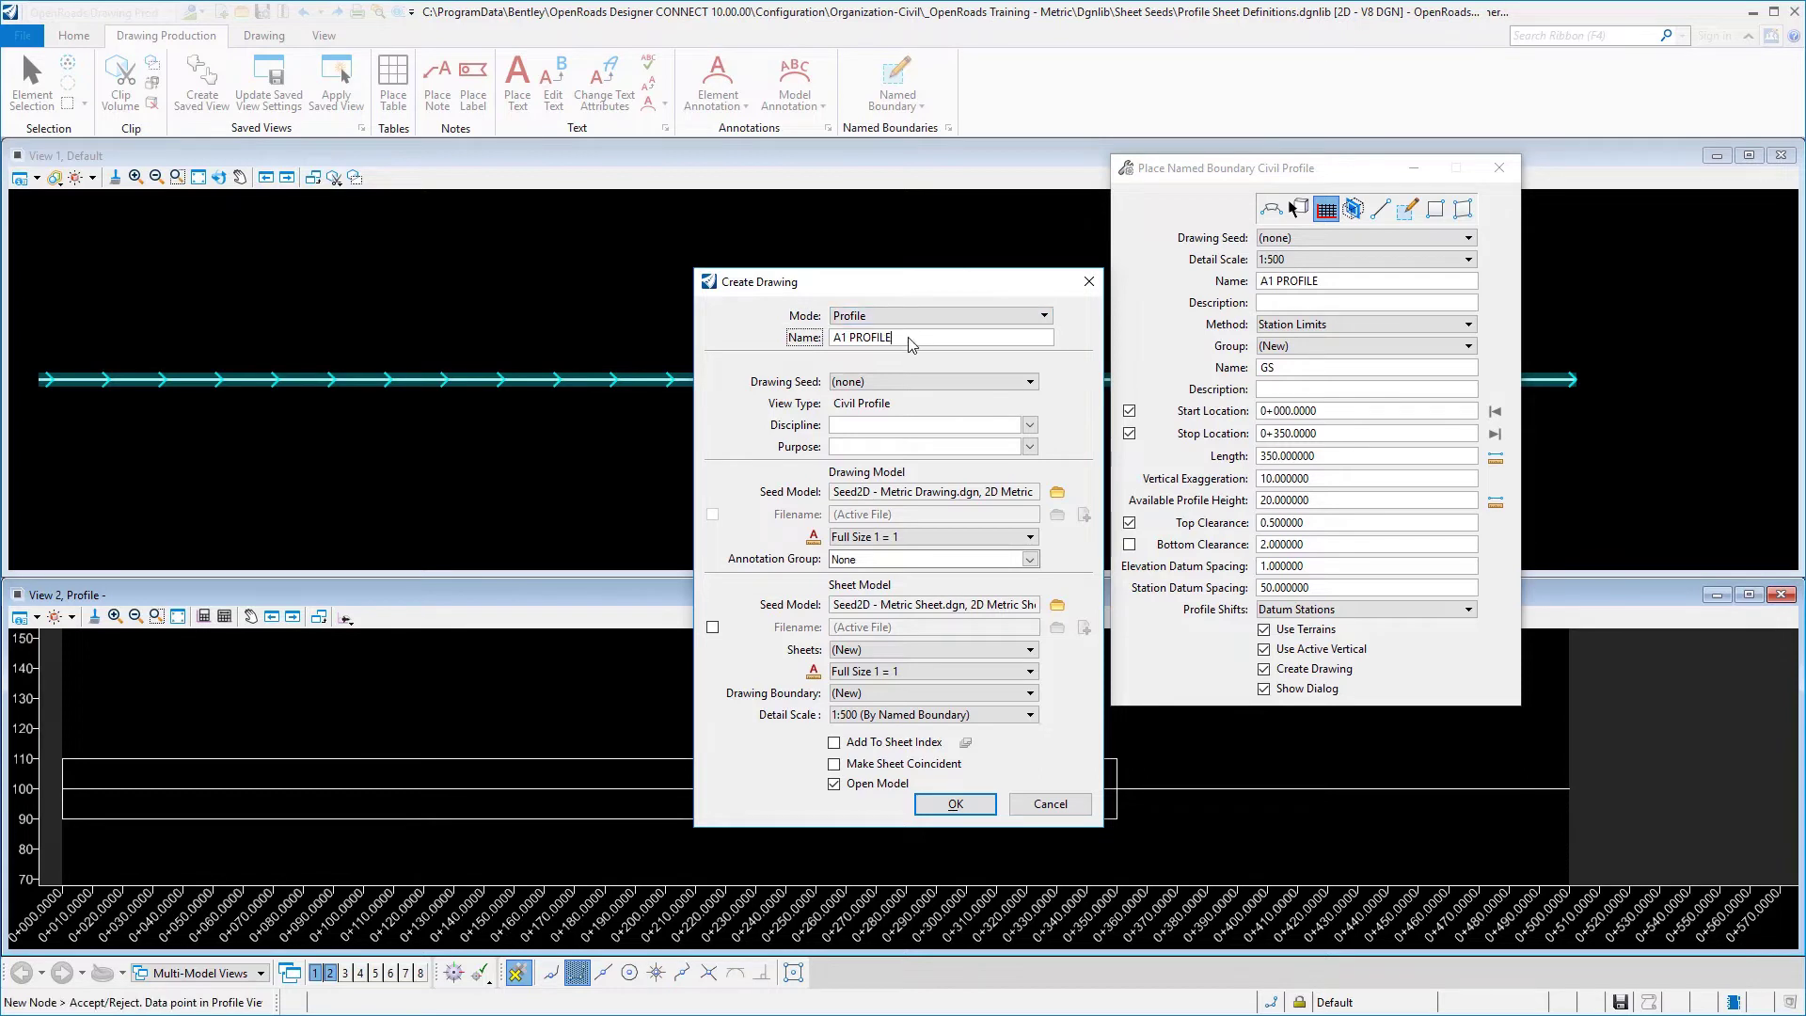
{"action": "left_click", "coordinate": [1032, 426]}
{"action": "left_click", "coordinate": [946, 460]}
{"action": "left_click", "coordinate": [1031, 448]}
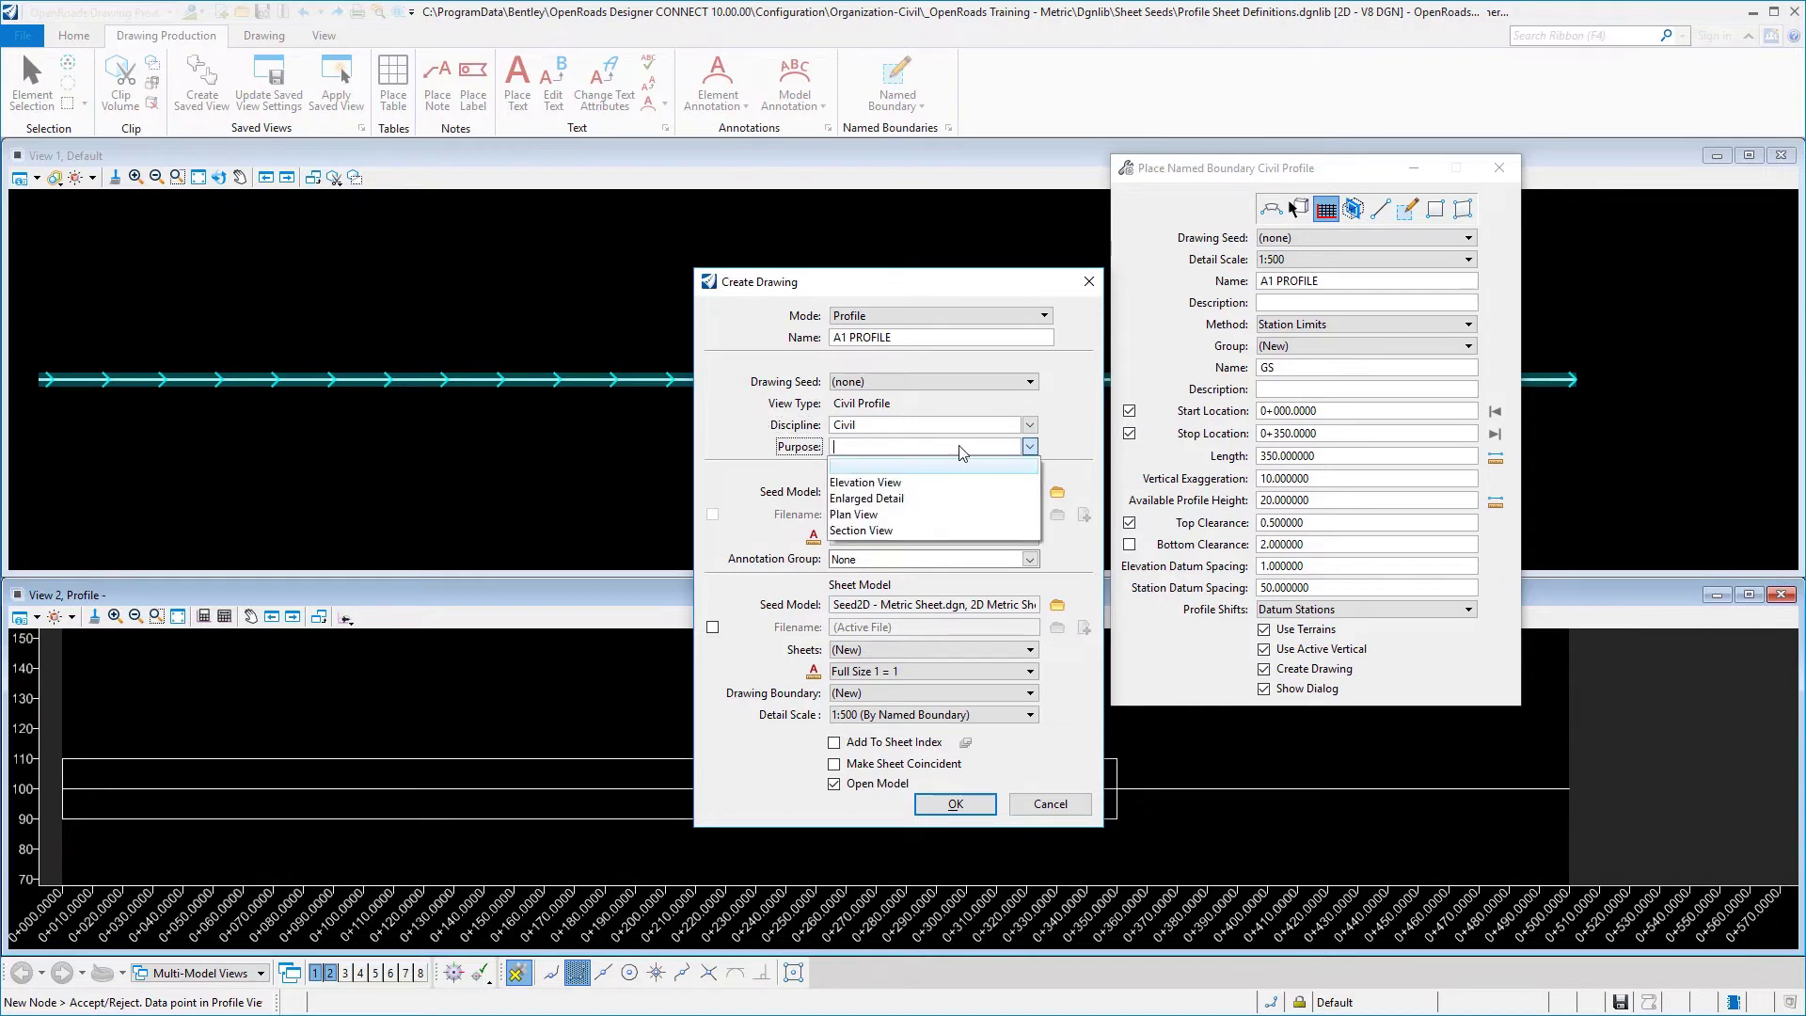
{"action": "type", "text": "Profile View"}
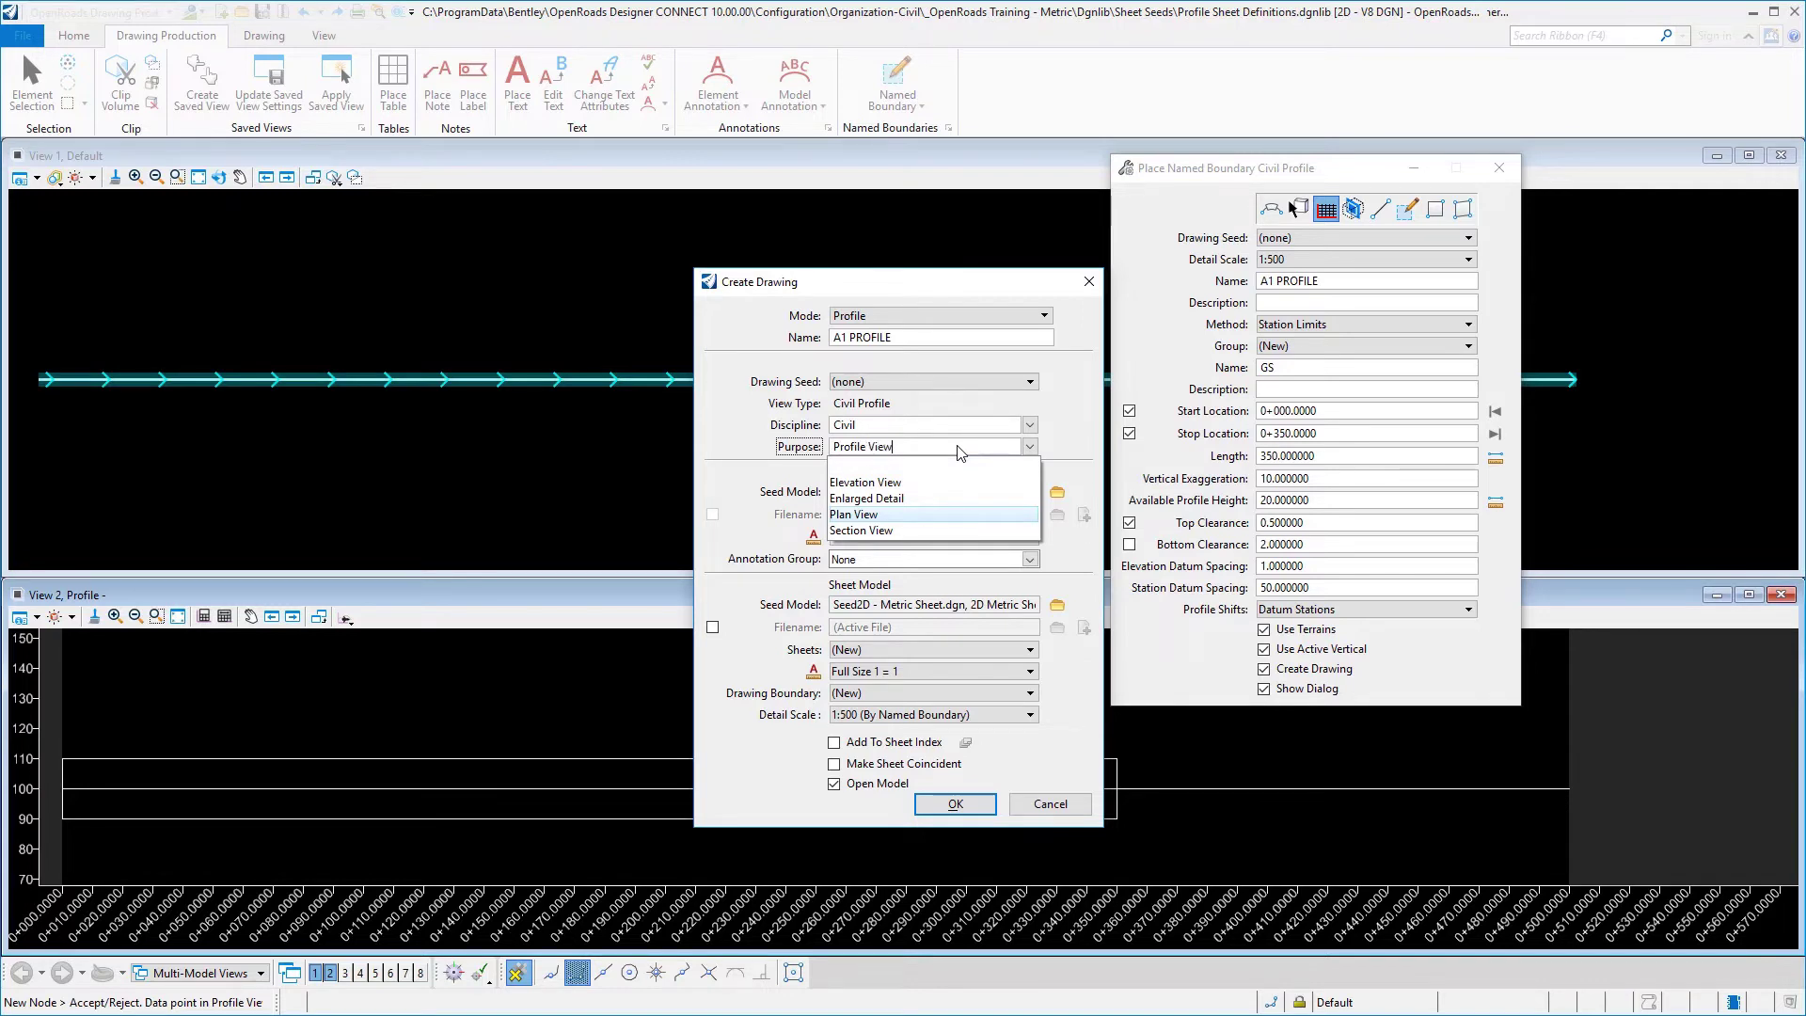
{"action": "key", "text": "Return"}
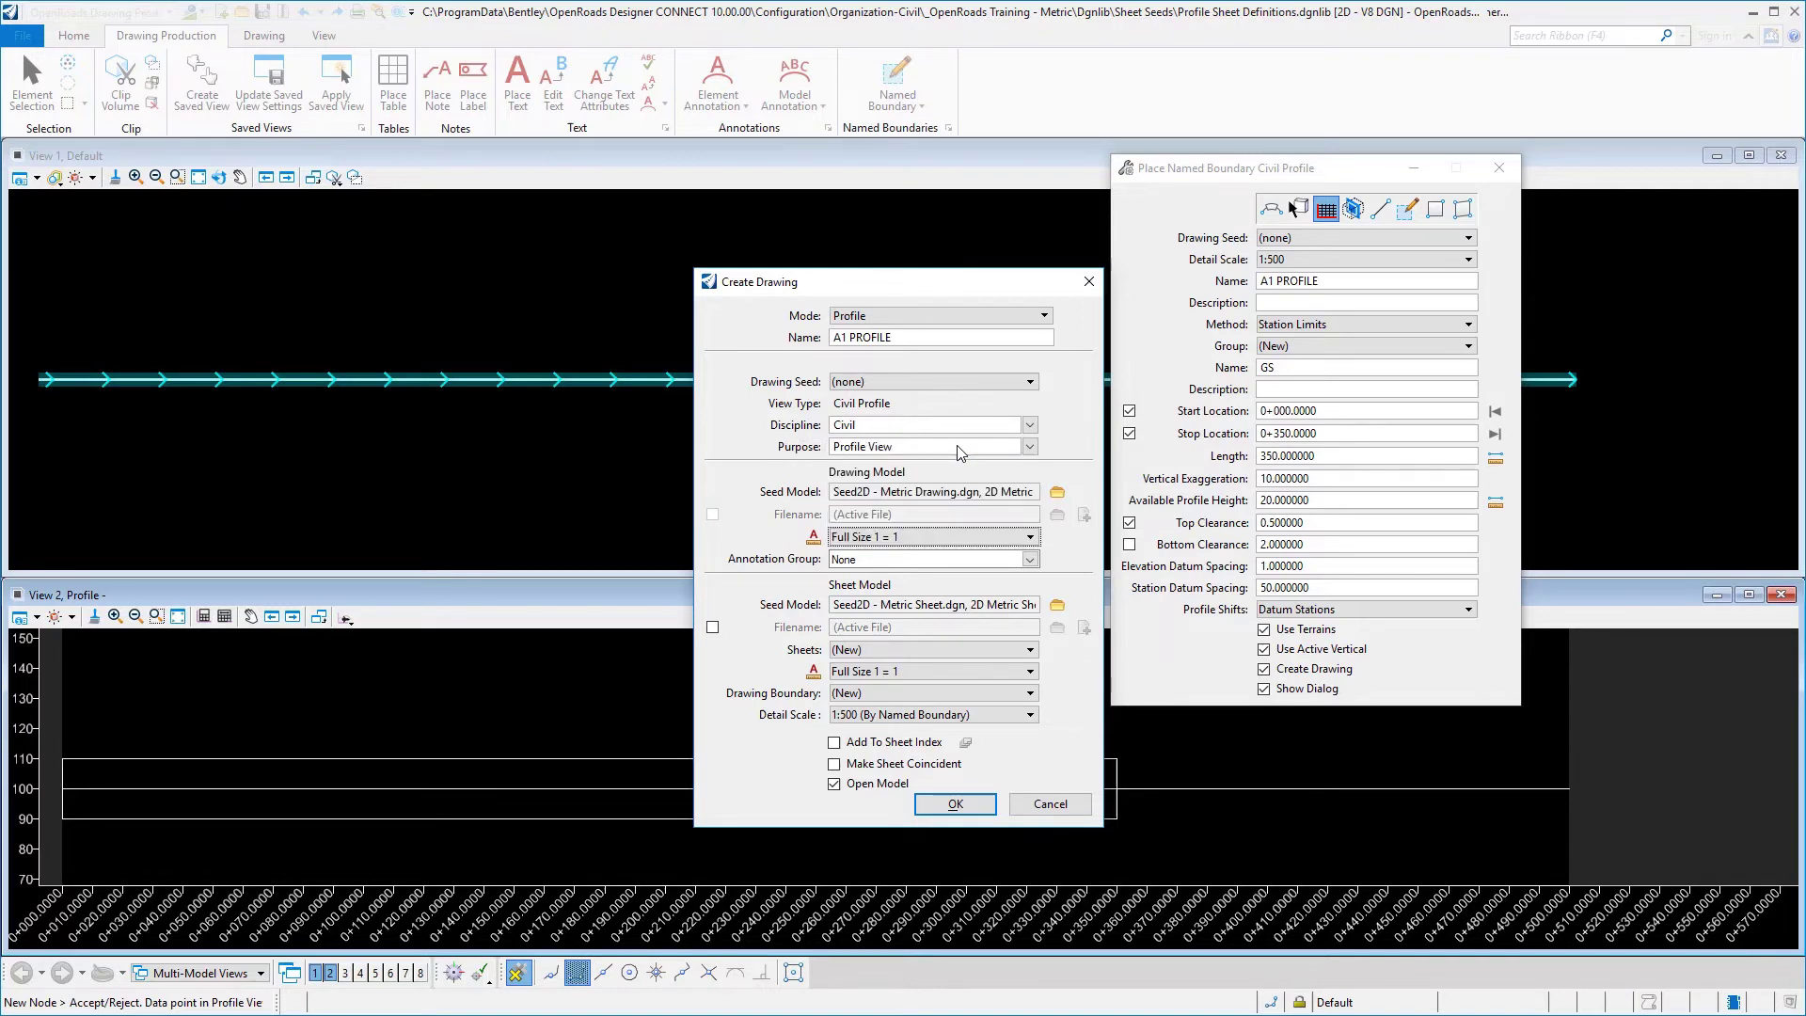
Use the Seed2D - Metric Drawing.dgn drawing seed at 1:500 with Profile Grid annotation group.
{"action": "left_click", "coordinate": [1057, 493]}
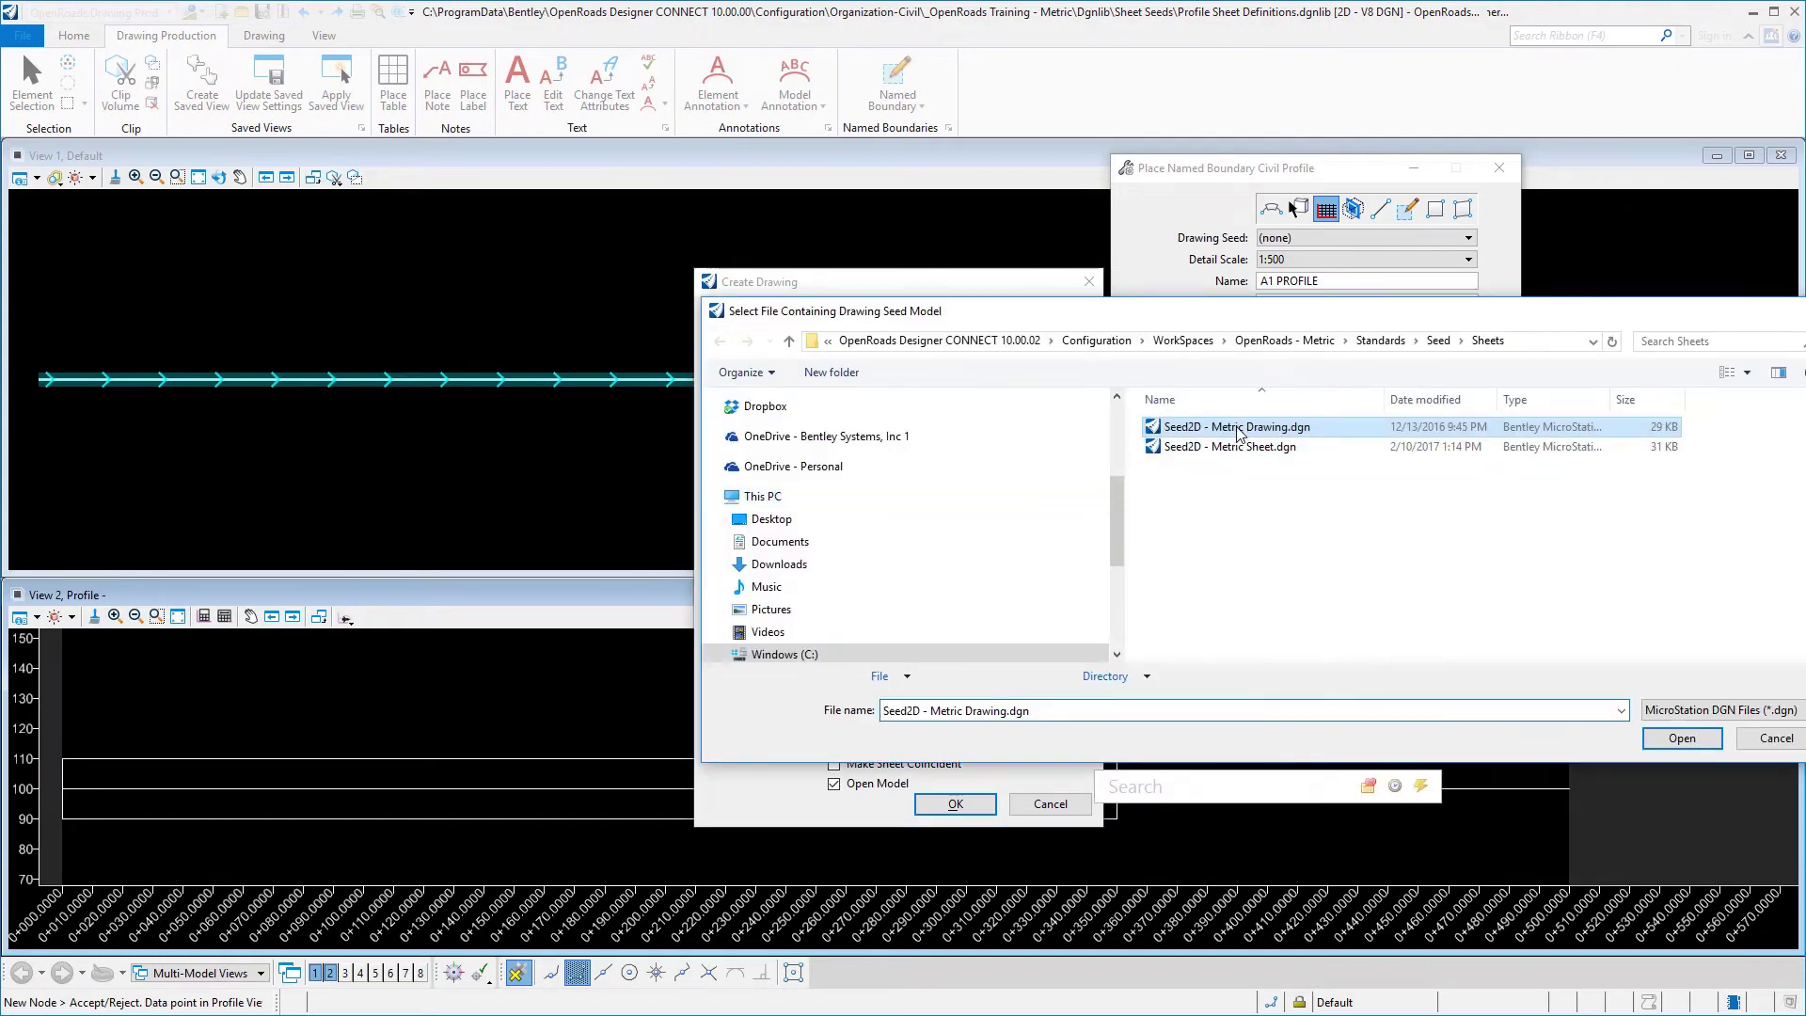
{"action": "double_click", "coordinate": [1240, 428]}
{"action": "left_click", "coordinate": [978, 485]}
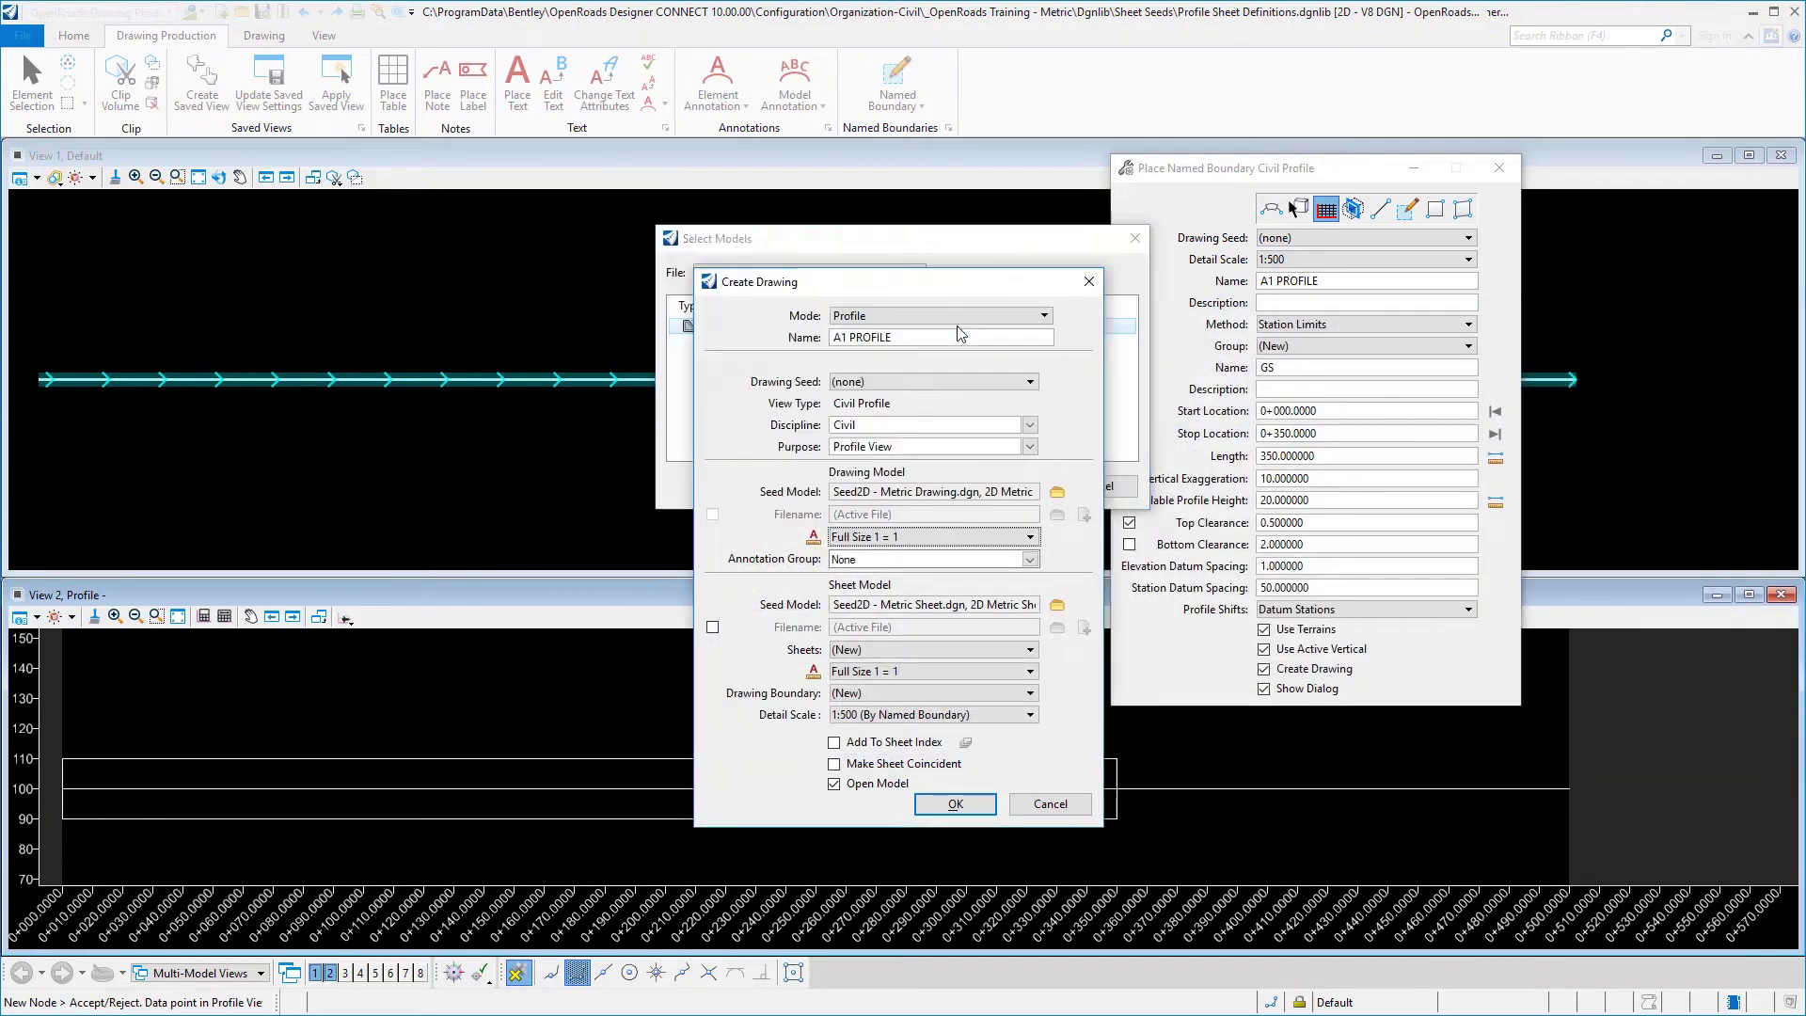
{"action": "left_click", "coordinate": [934, 538]}
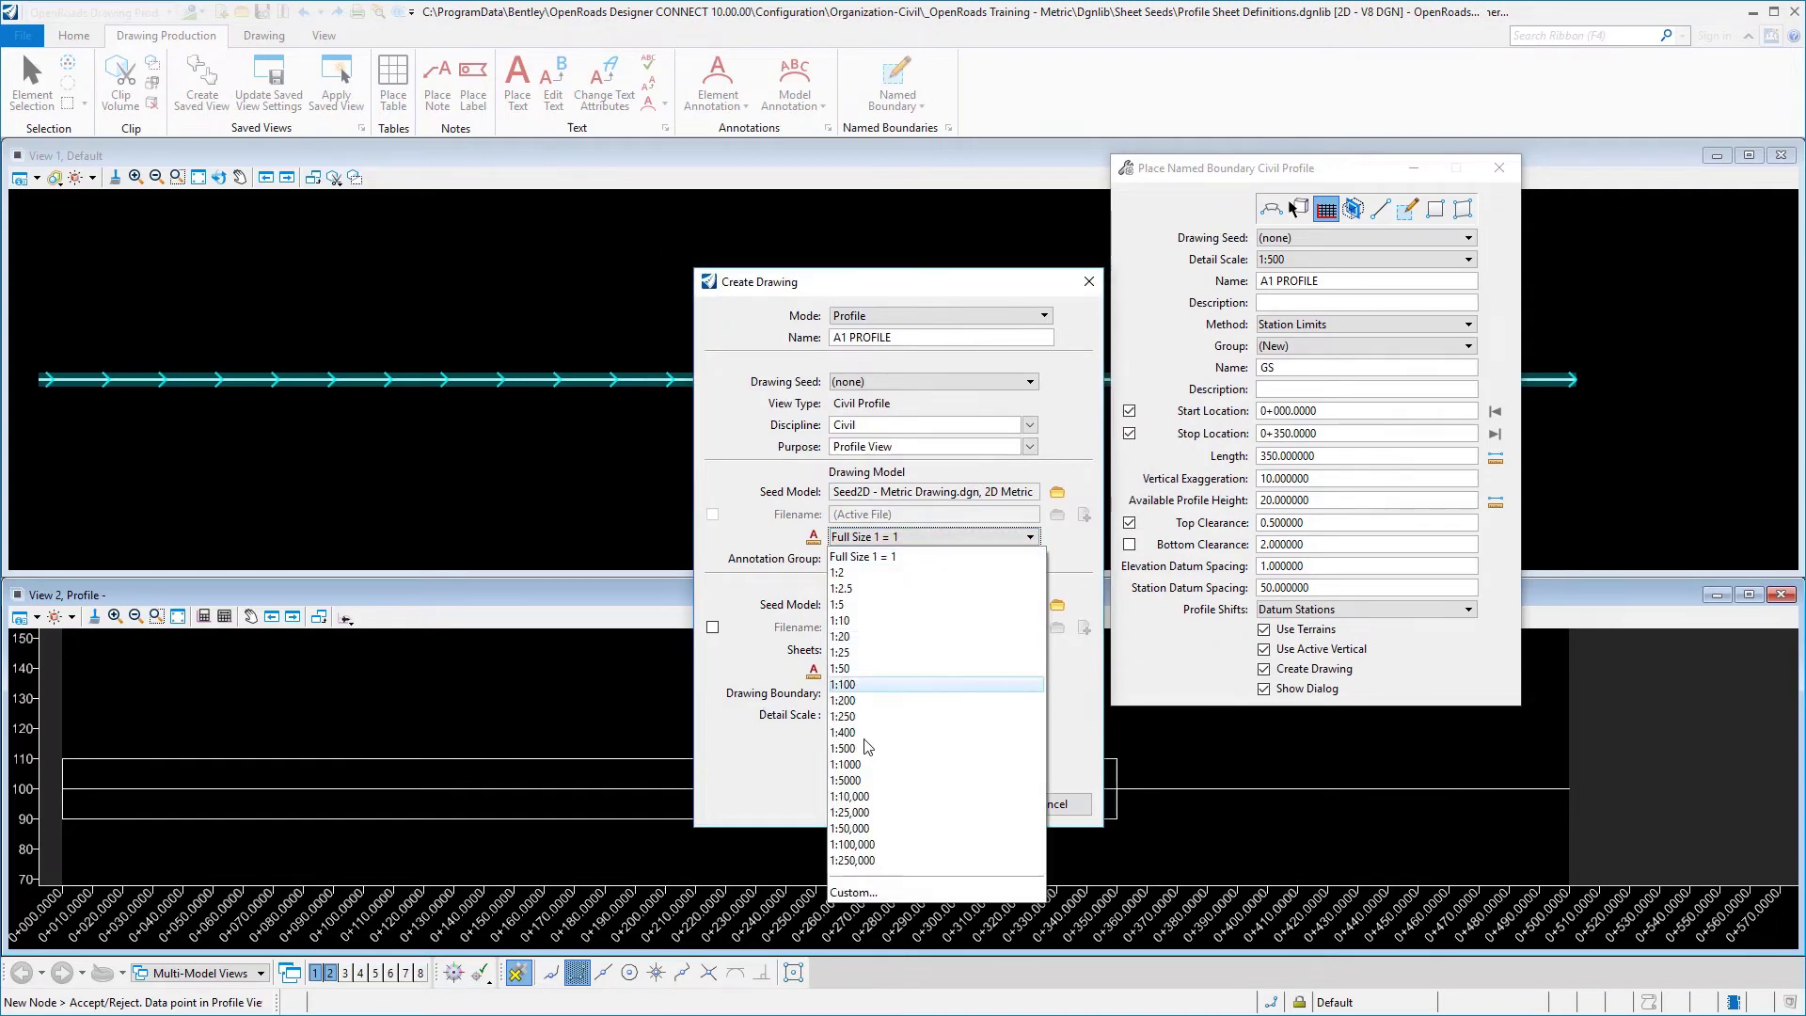
{"action": "left_click", "coordinate": [901, 749]}
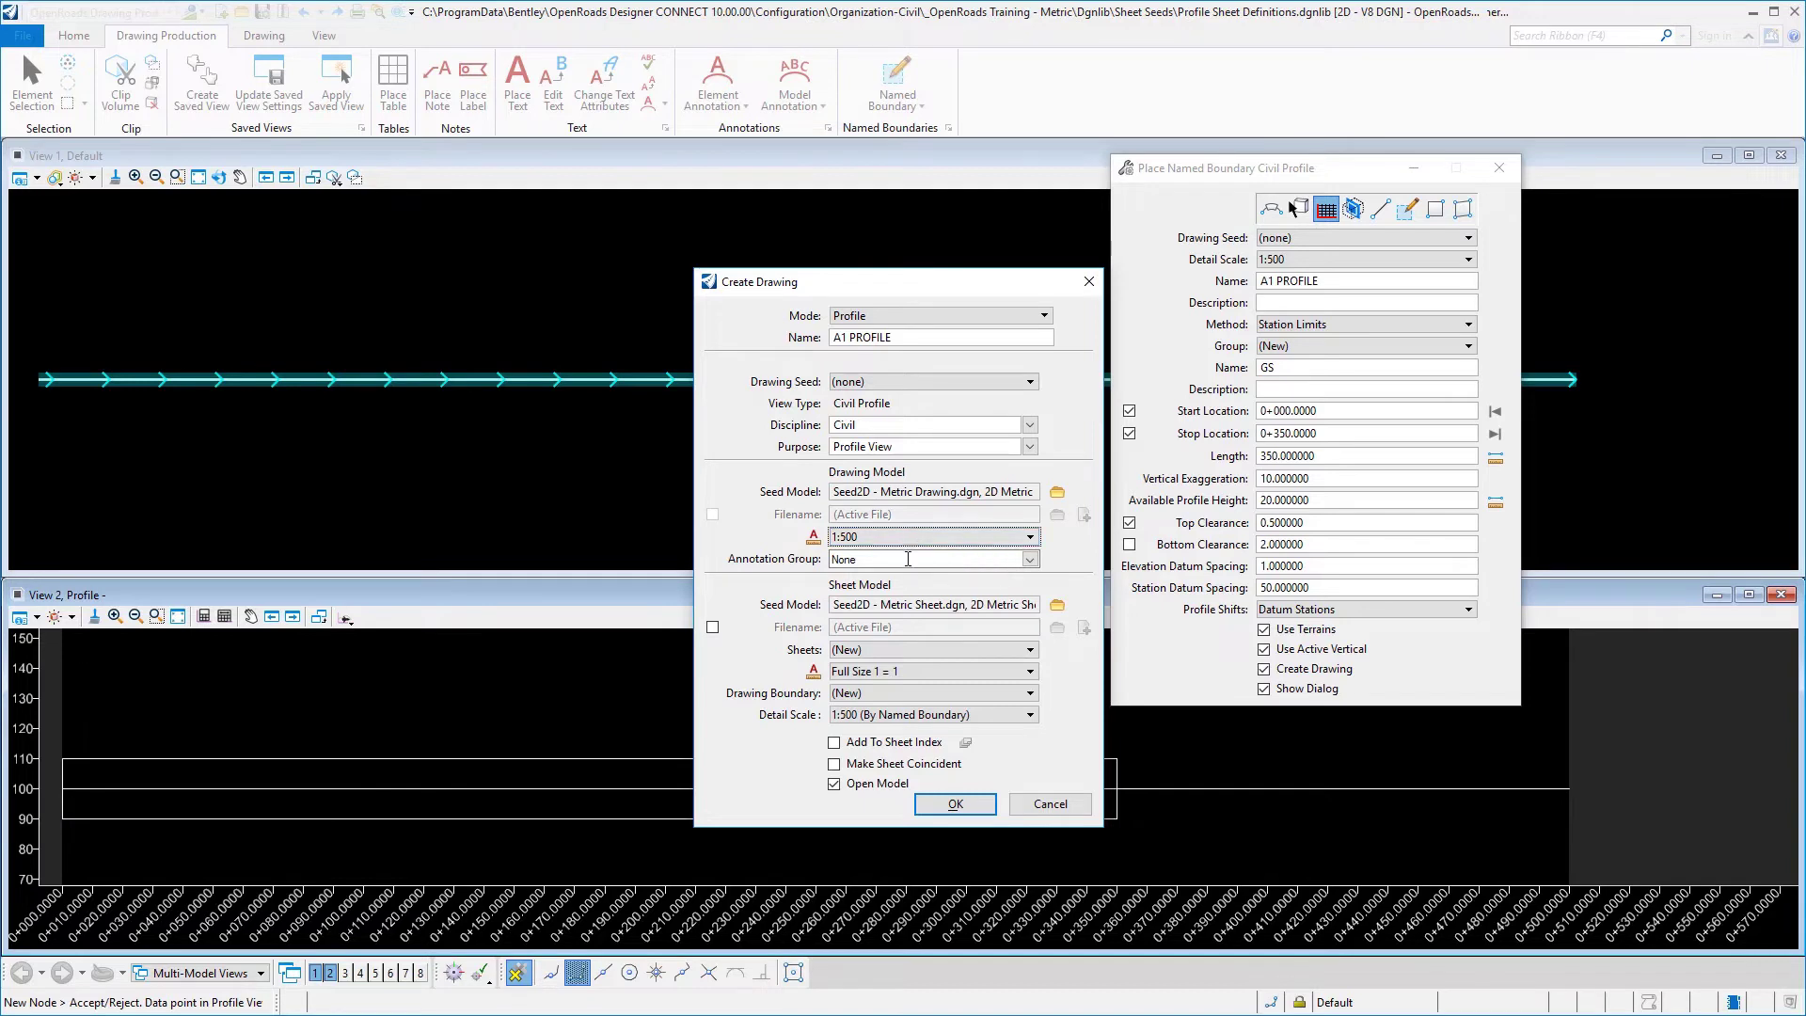
{"action": "left_click", "coordinate": [1030, 559]}
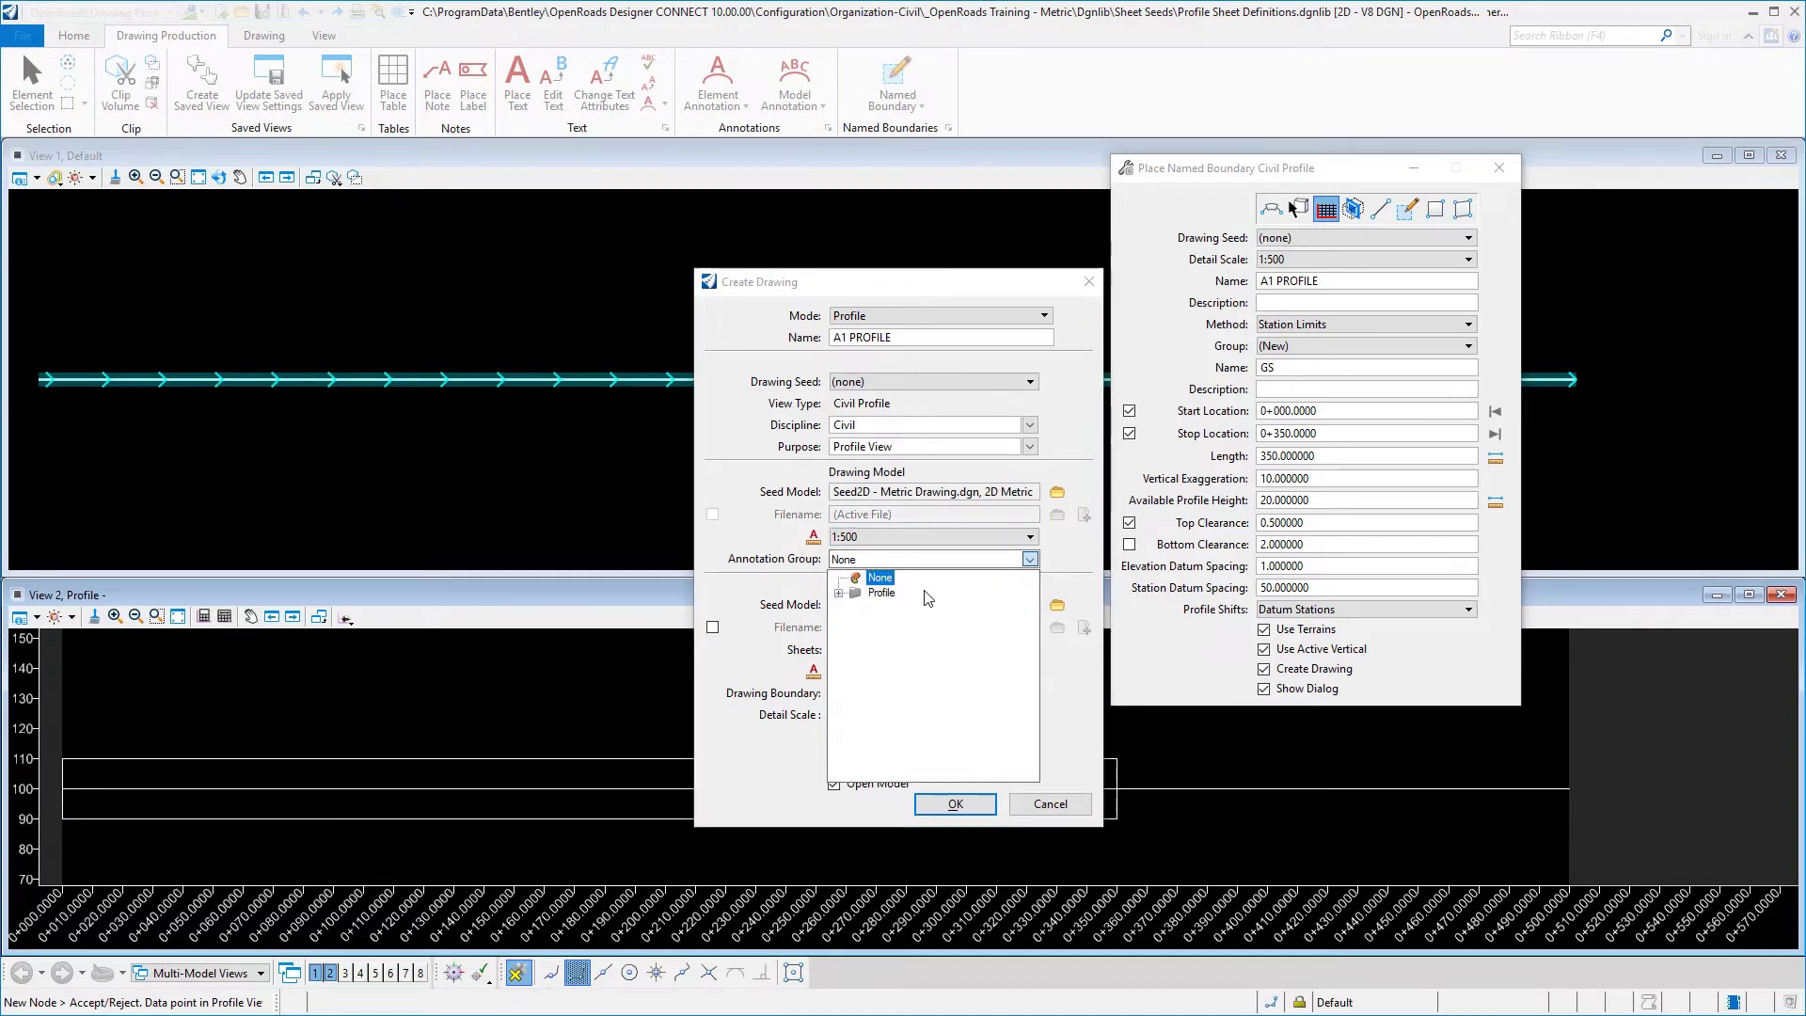
{"action": "double_click", "coordinate": [854, 596]}
{"action": "left_click", "coordinate": [857, 609]}
{"action": "left_click", "coordinate": [913, 626]}
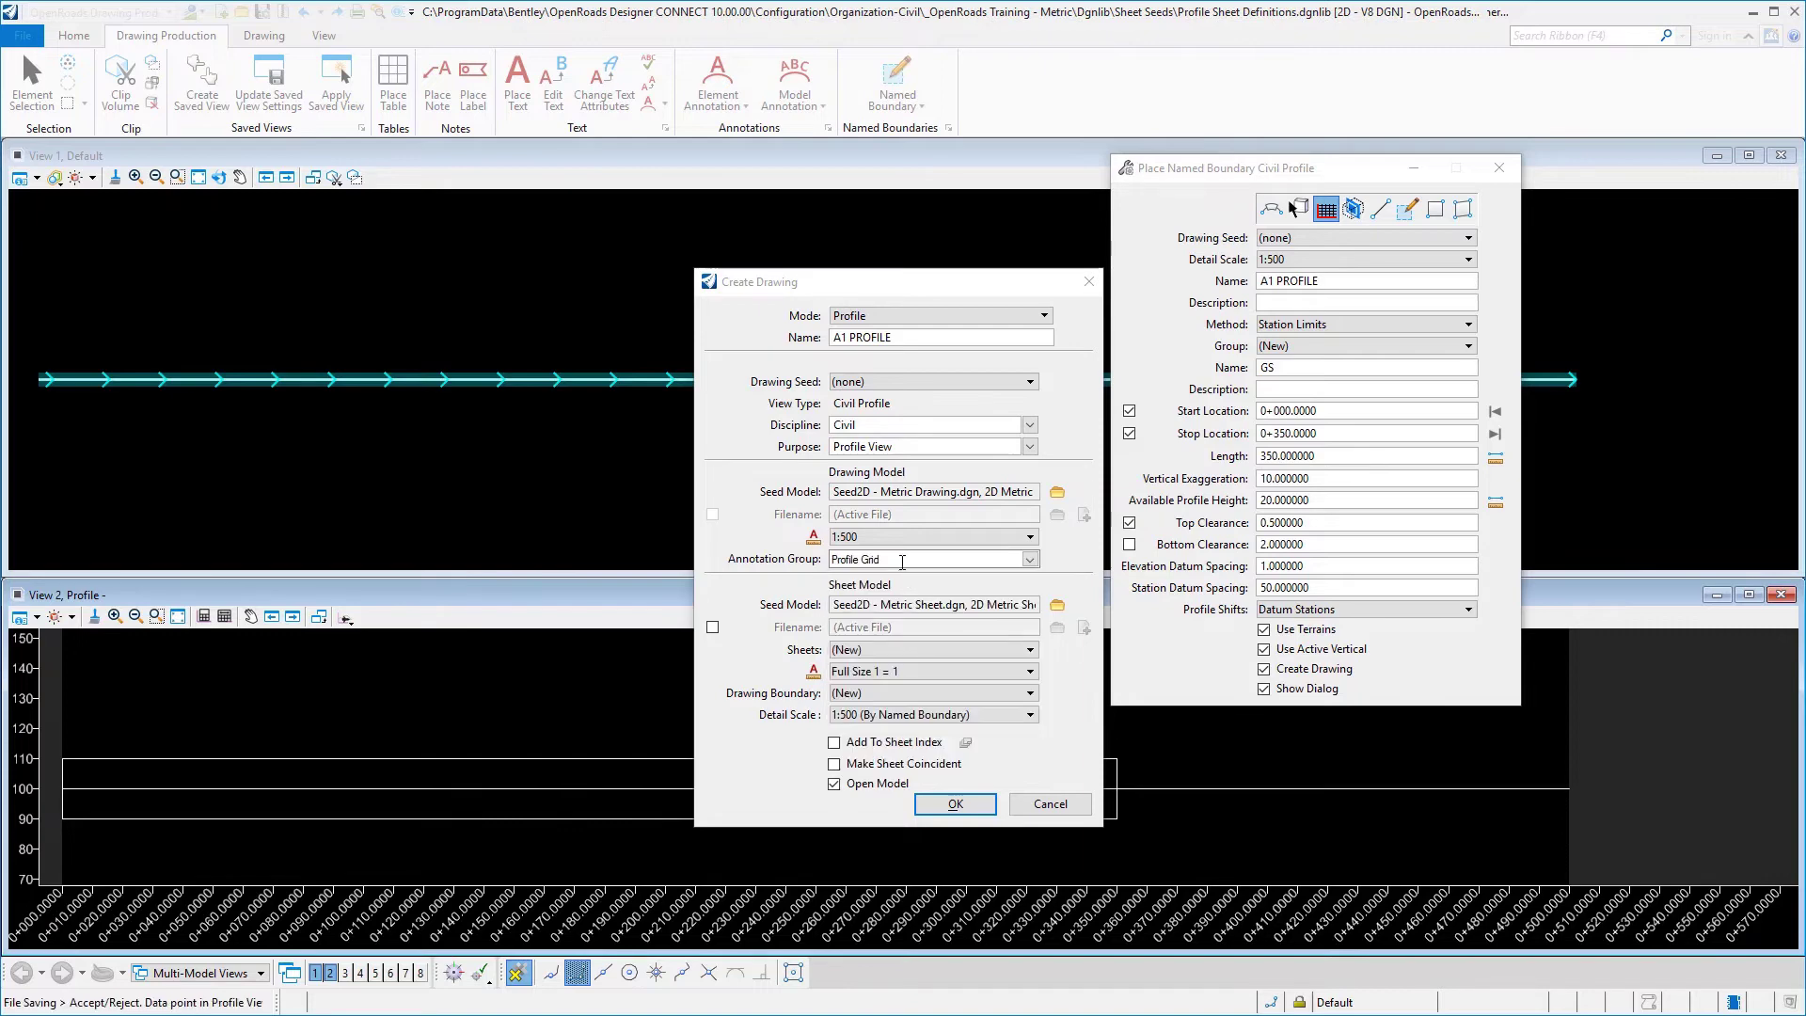
Use the Seed2D - Metric Sheet.dgn sheet seed at 1:500 detail scale and create the drawing.
{"action": "left_click", "coordinate": [1058, 605]}
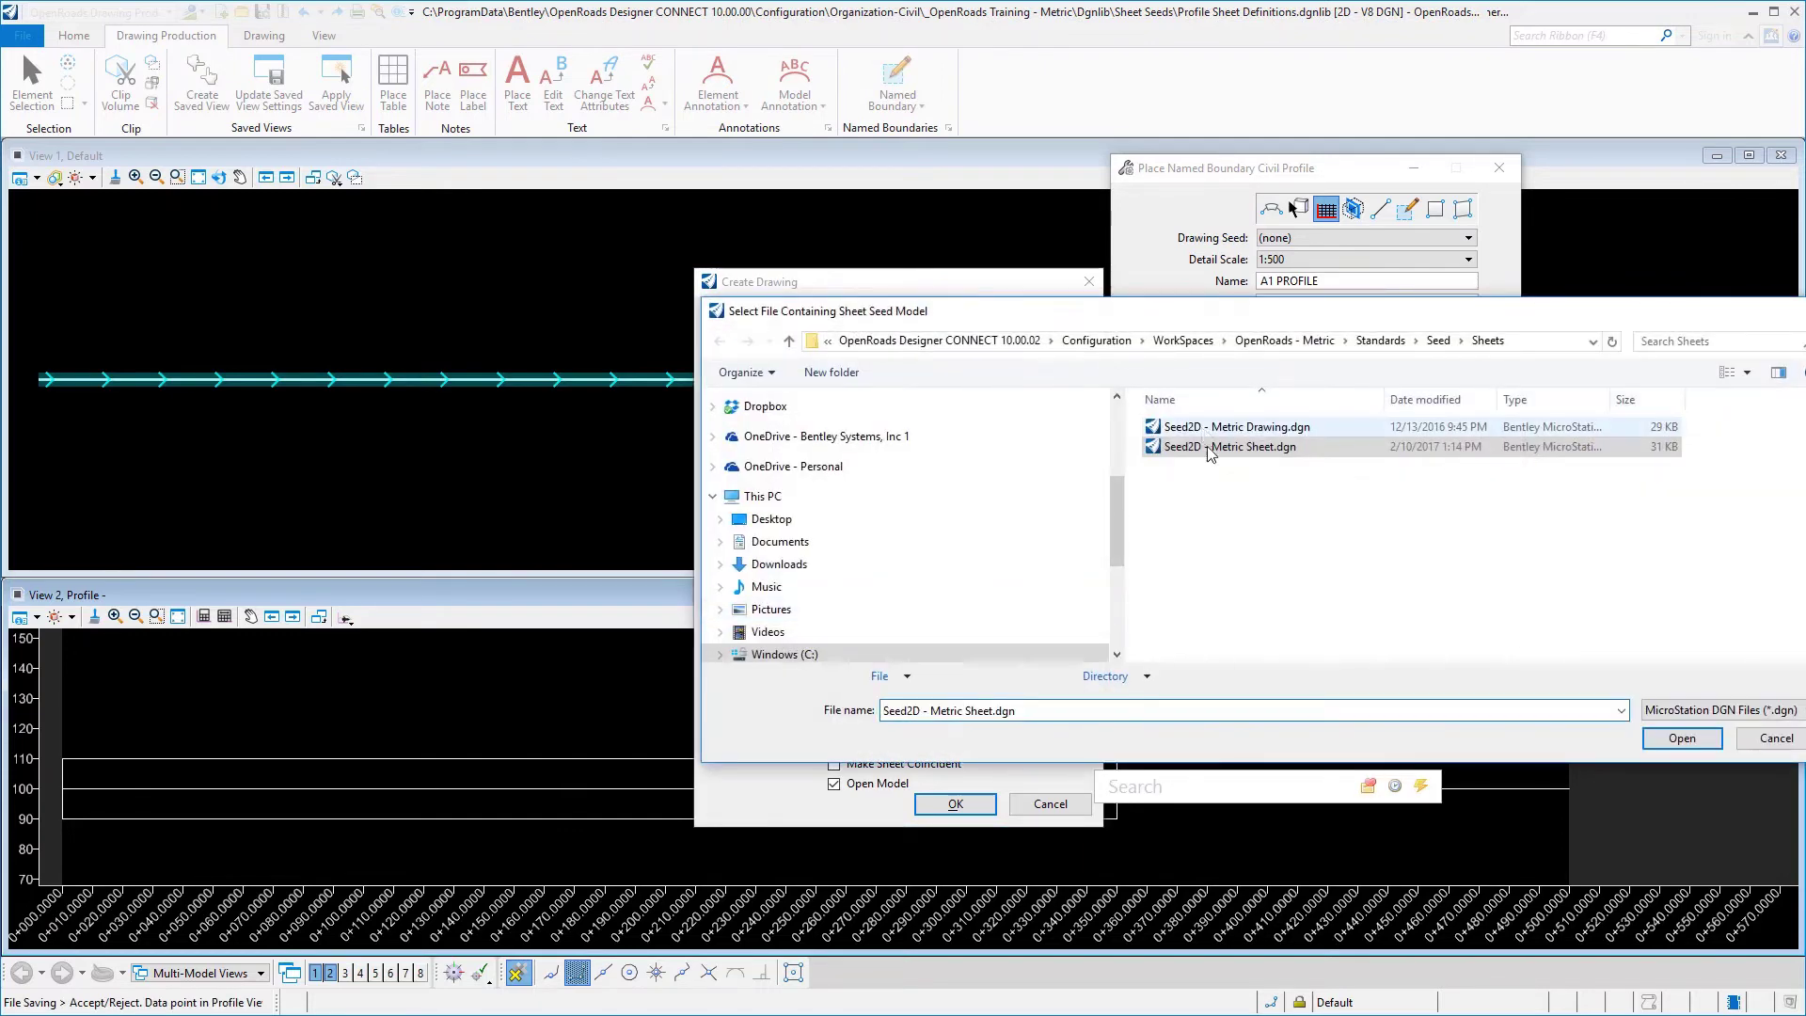
{"action": "double_click", "coordinate": [1211, 449]}
{"action": "double_click", "coordinate": [821, 333]}
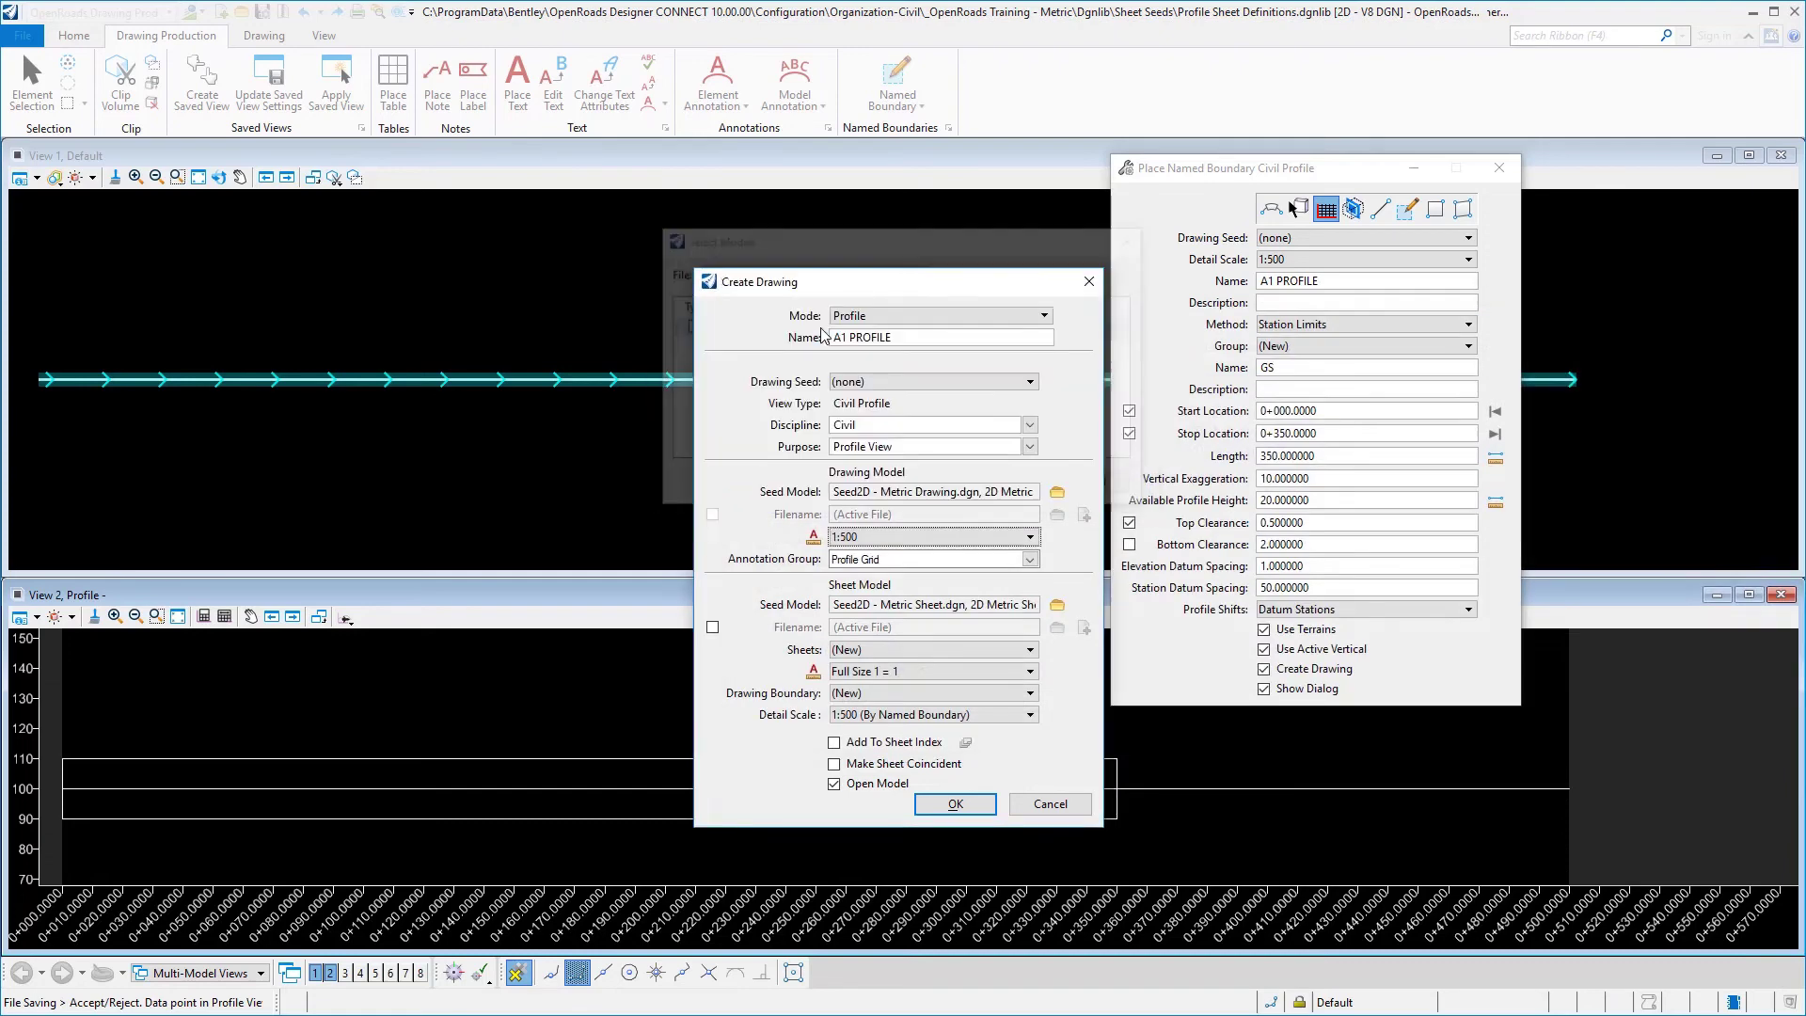
{"action": "left_click", "coordinate": [877, 714]}
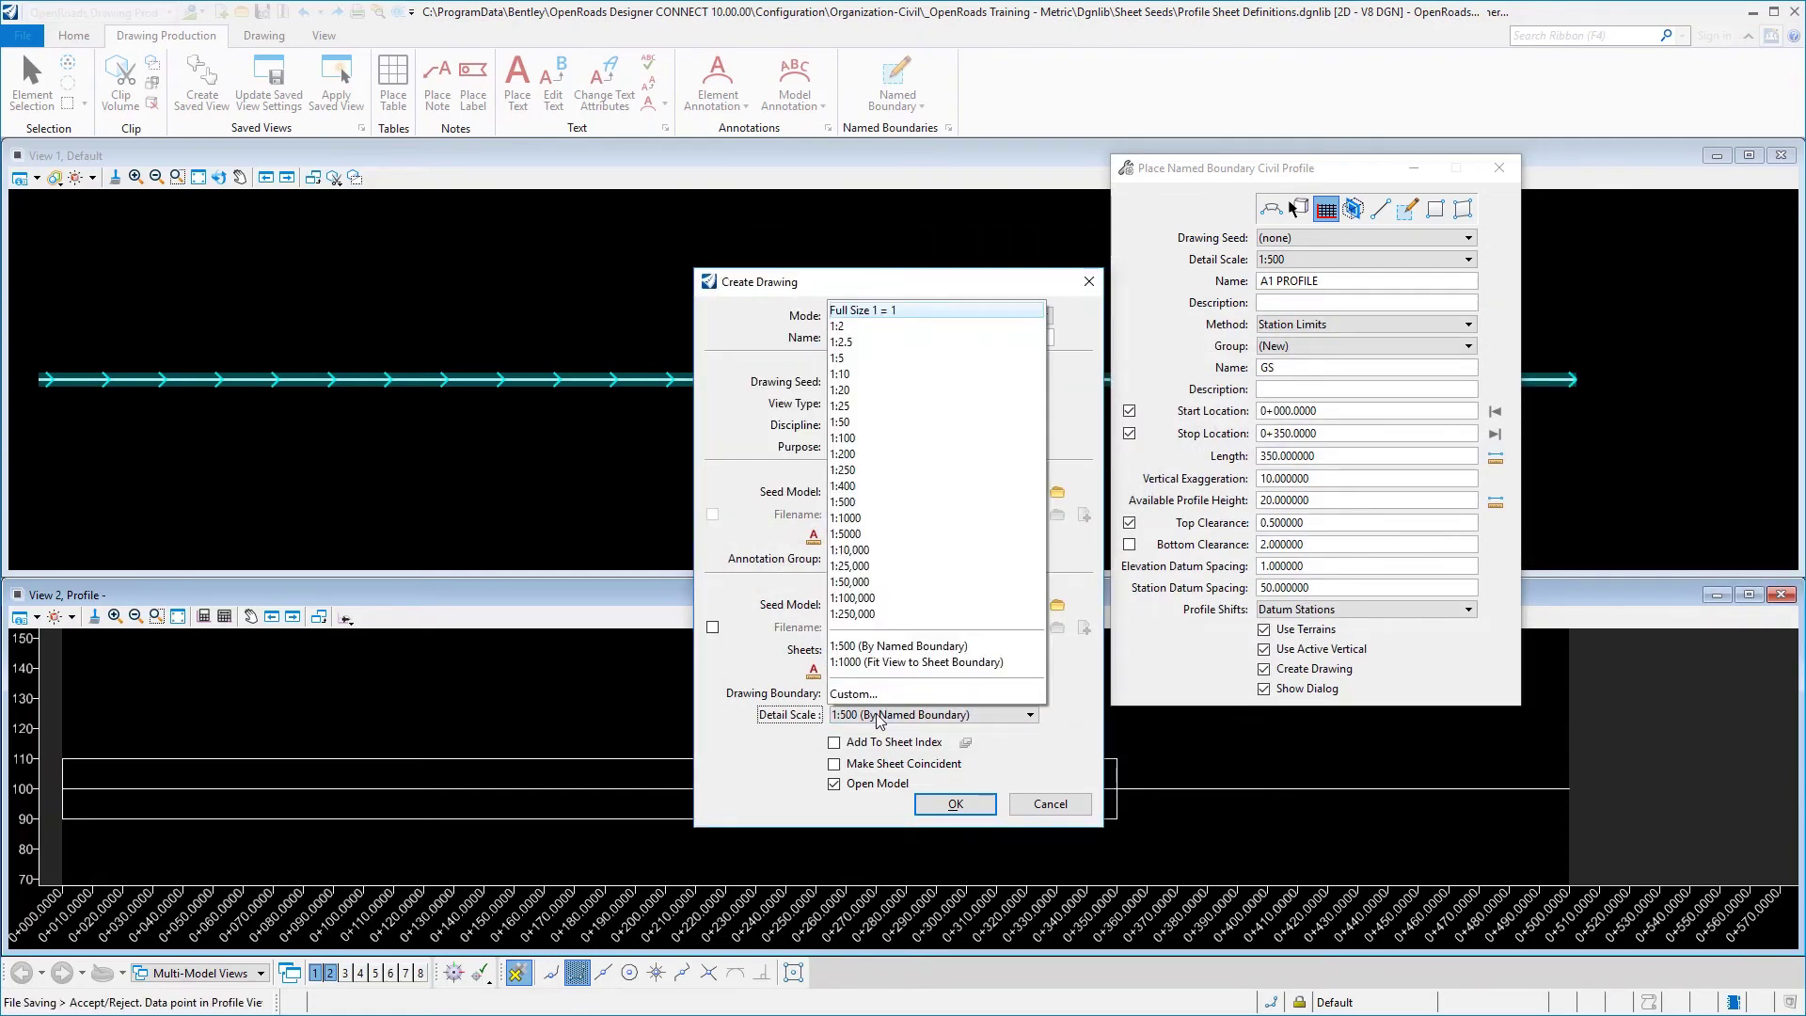
{"action": "left_click", "coordinate": [877, 515]}
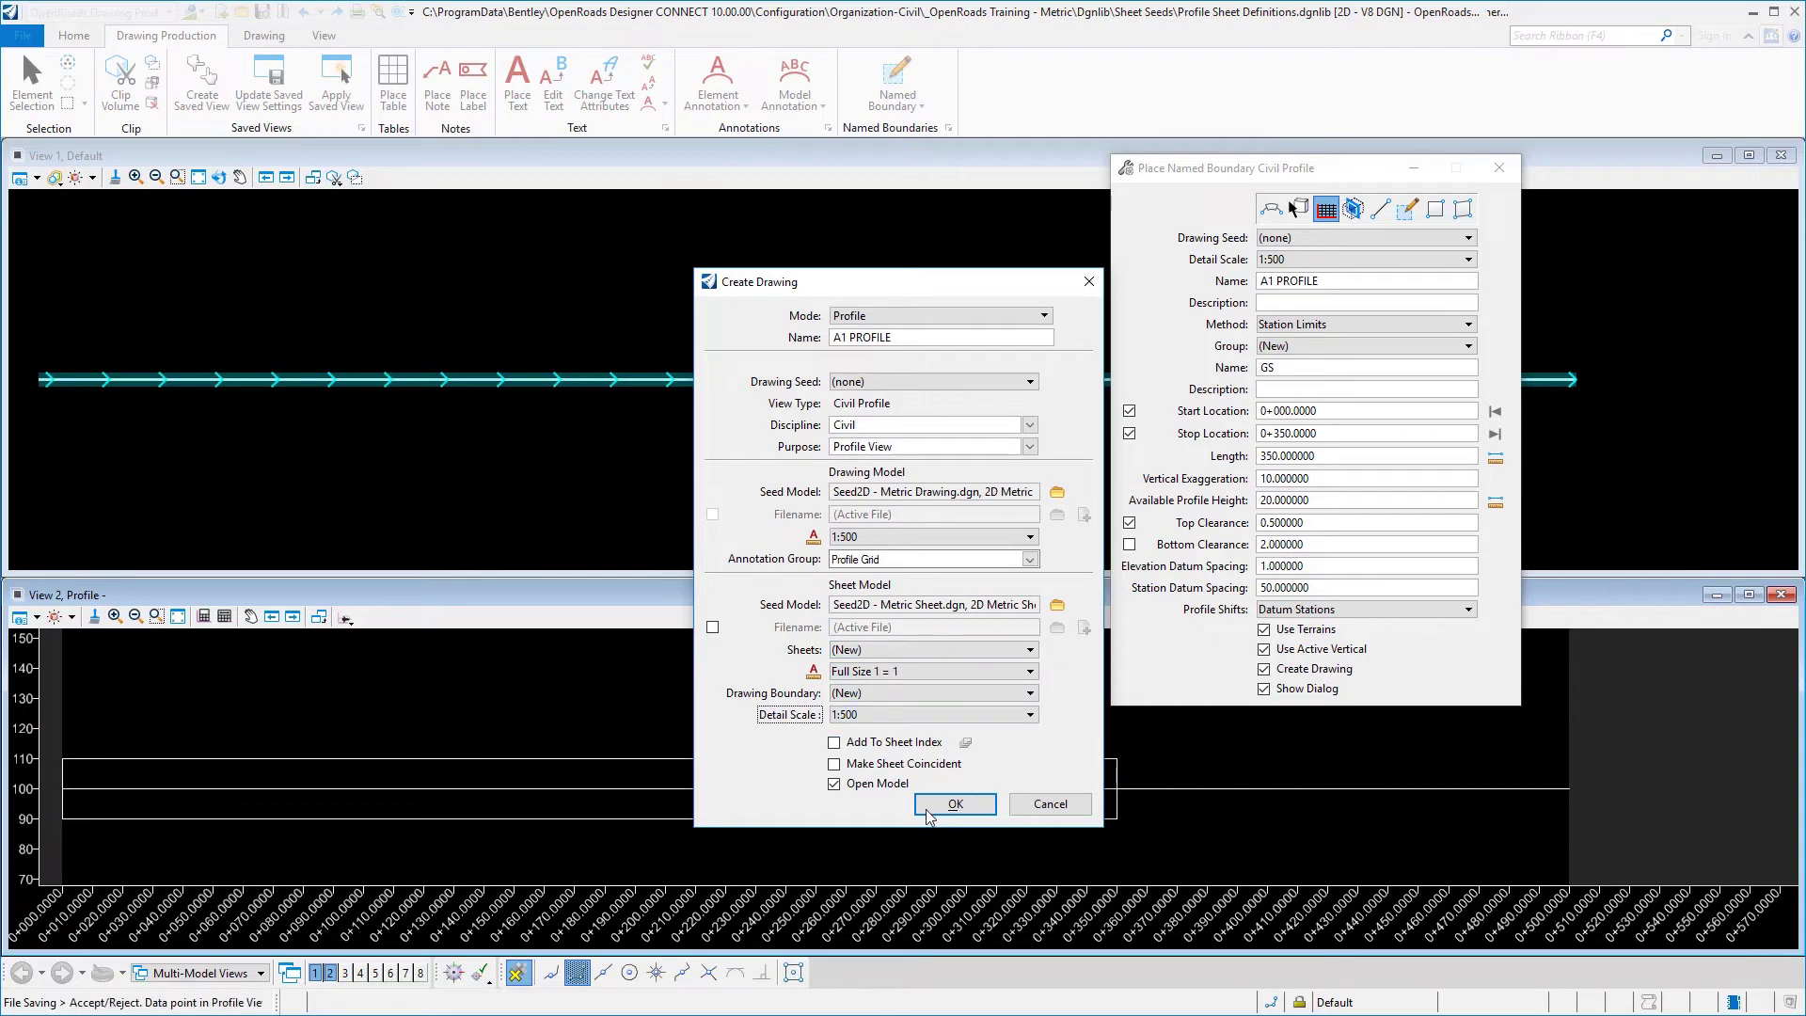
{"action": "left_click", "coordinate": [952, 805]}
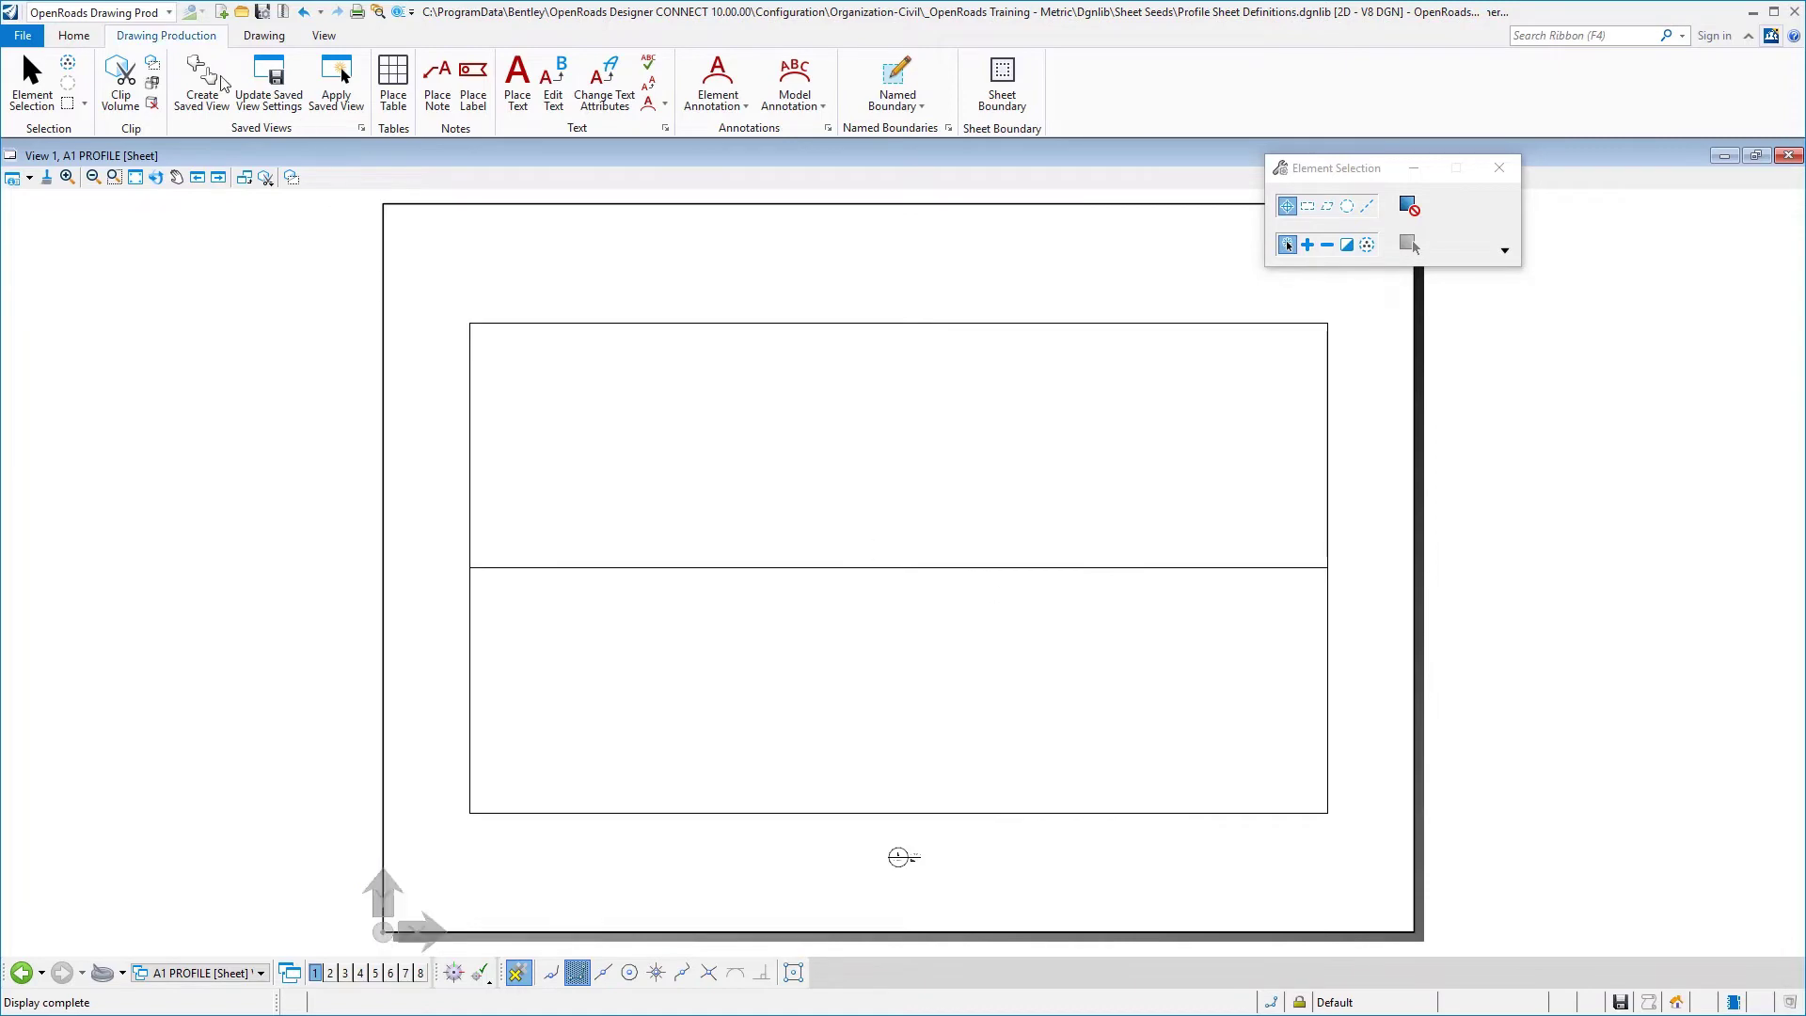
Attach Plan and Profile Border.cel and place the A1 - Profile border at the sheet's lower-left origin.
{"action": "left_click", "coordinate": [75, 36]}
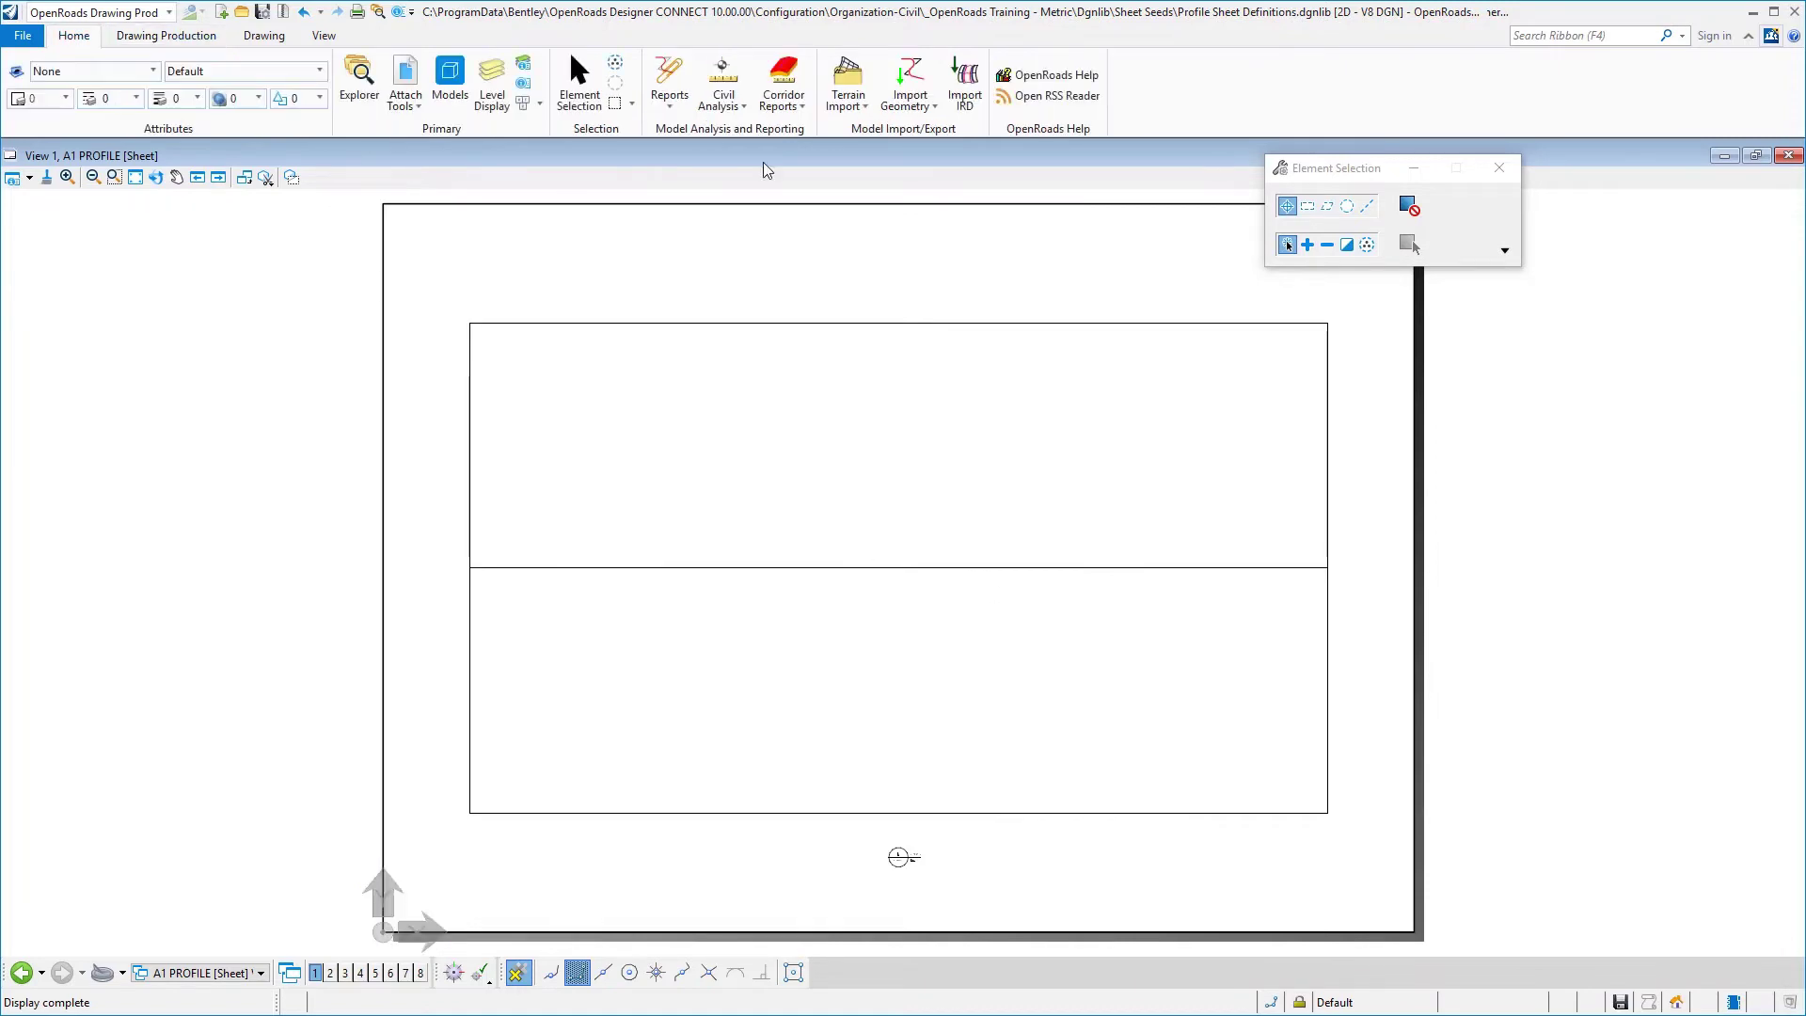
{"action": "left_click", "coordinate": [264, 38]}
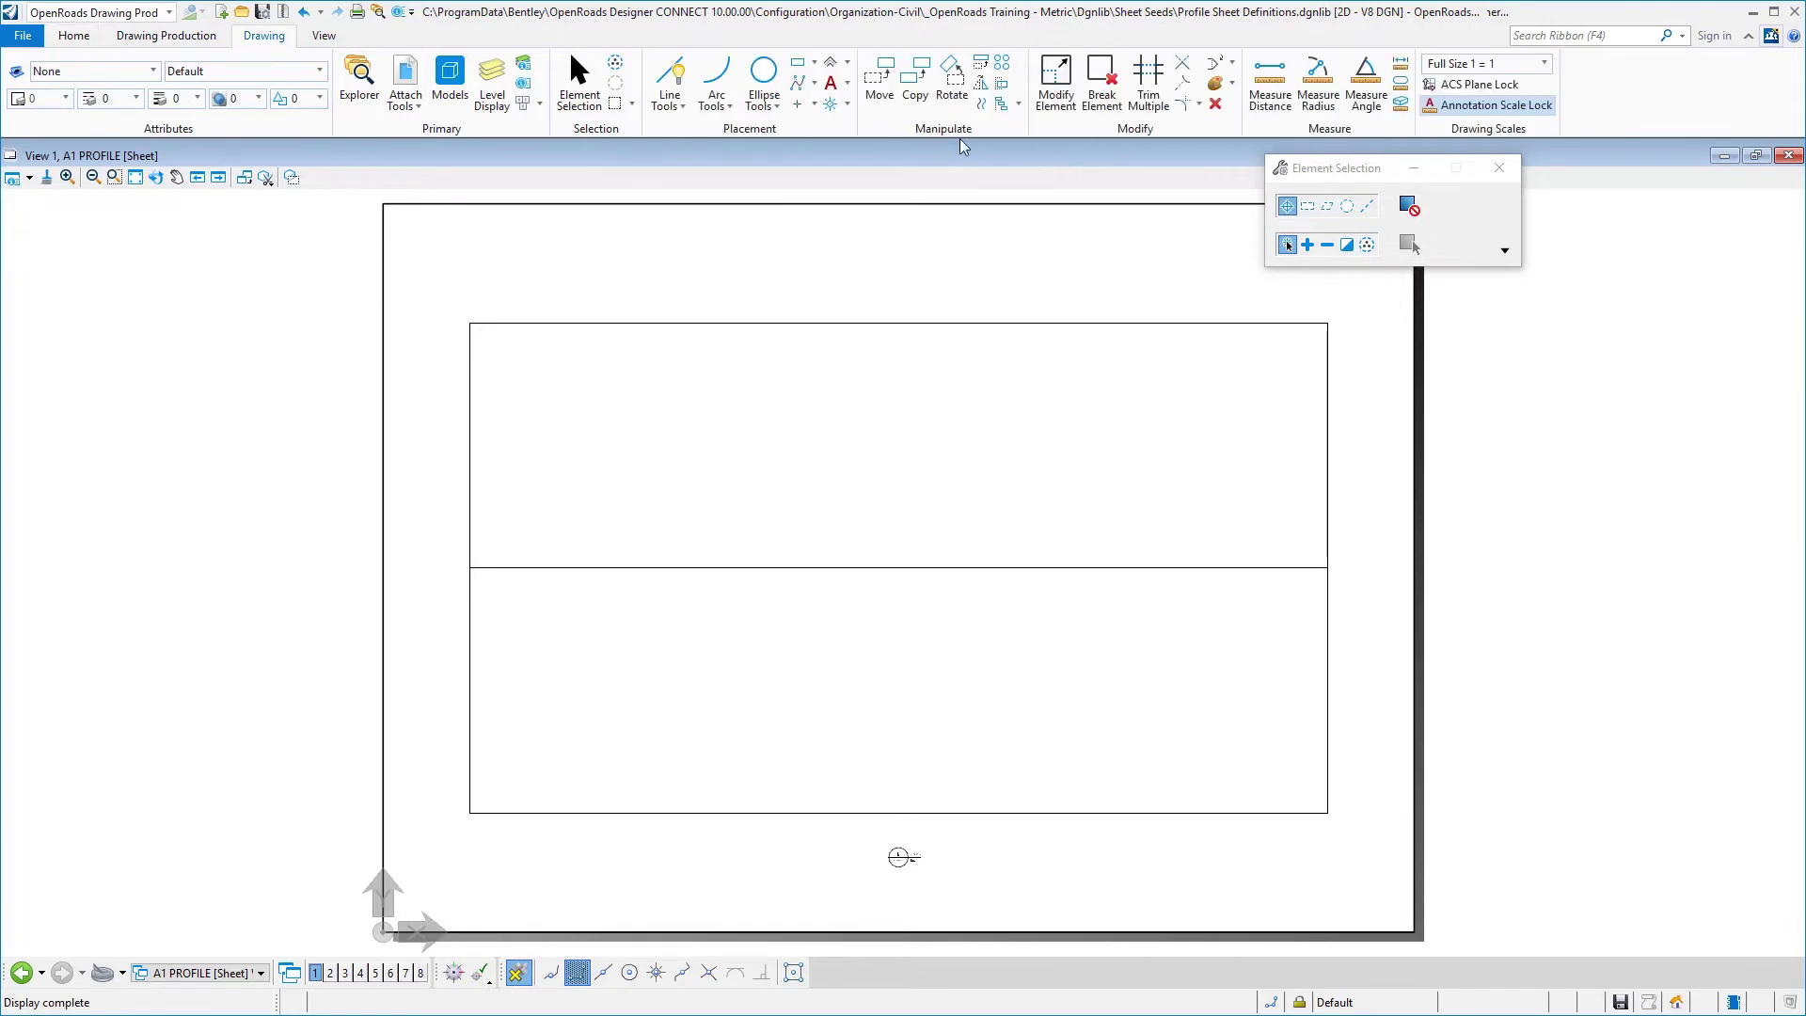
{"action": "left_click", "coordinate": [830, 104]}
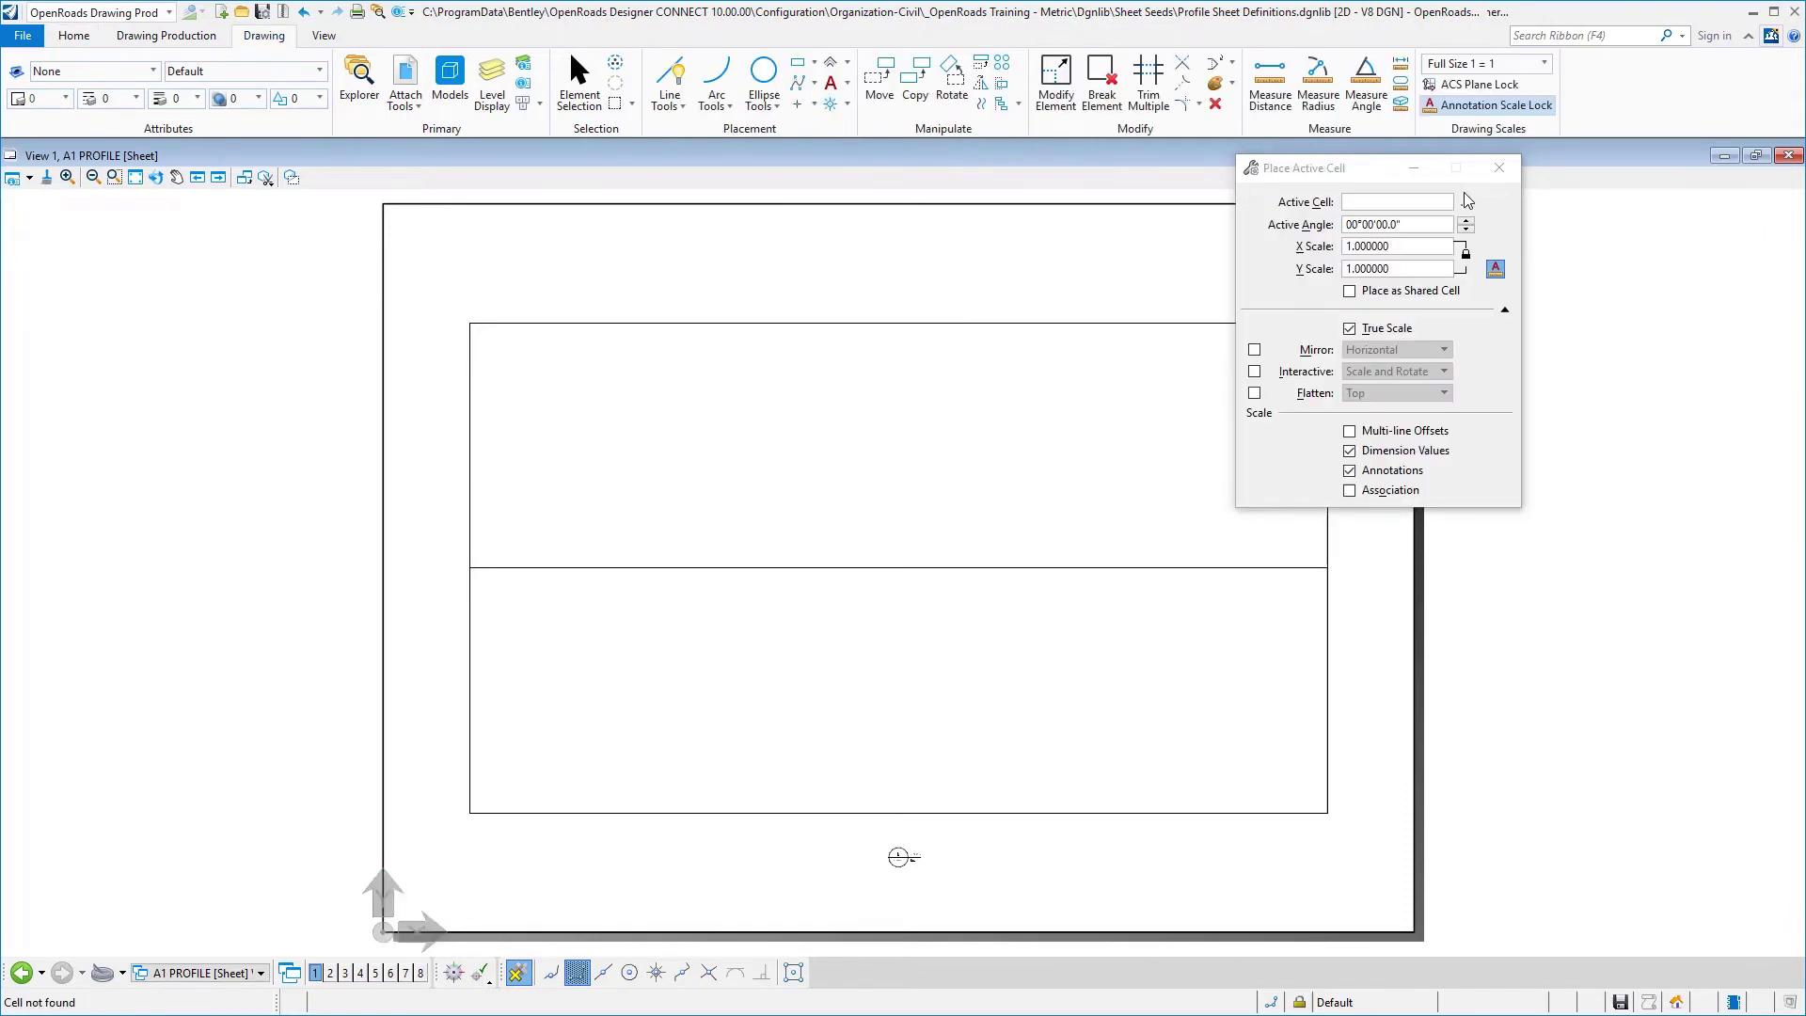
{"action": "left_click", "coordinate": [1465, 203]}
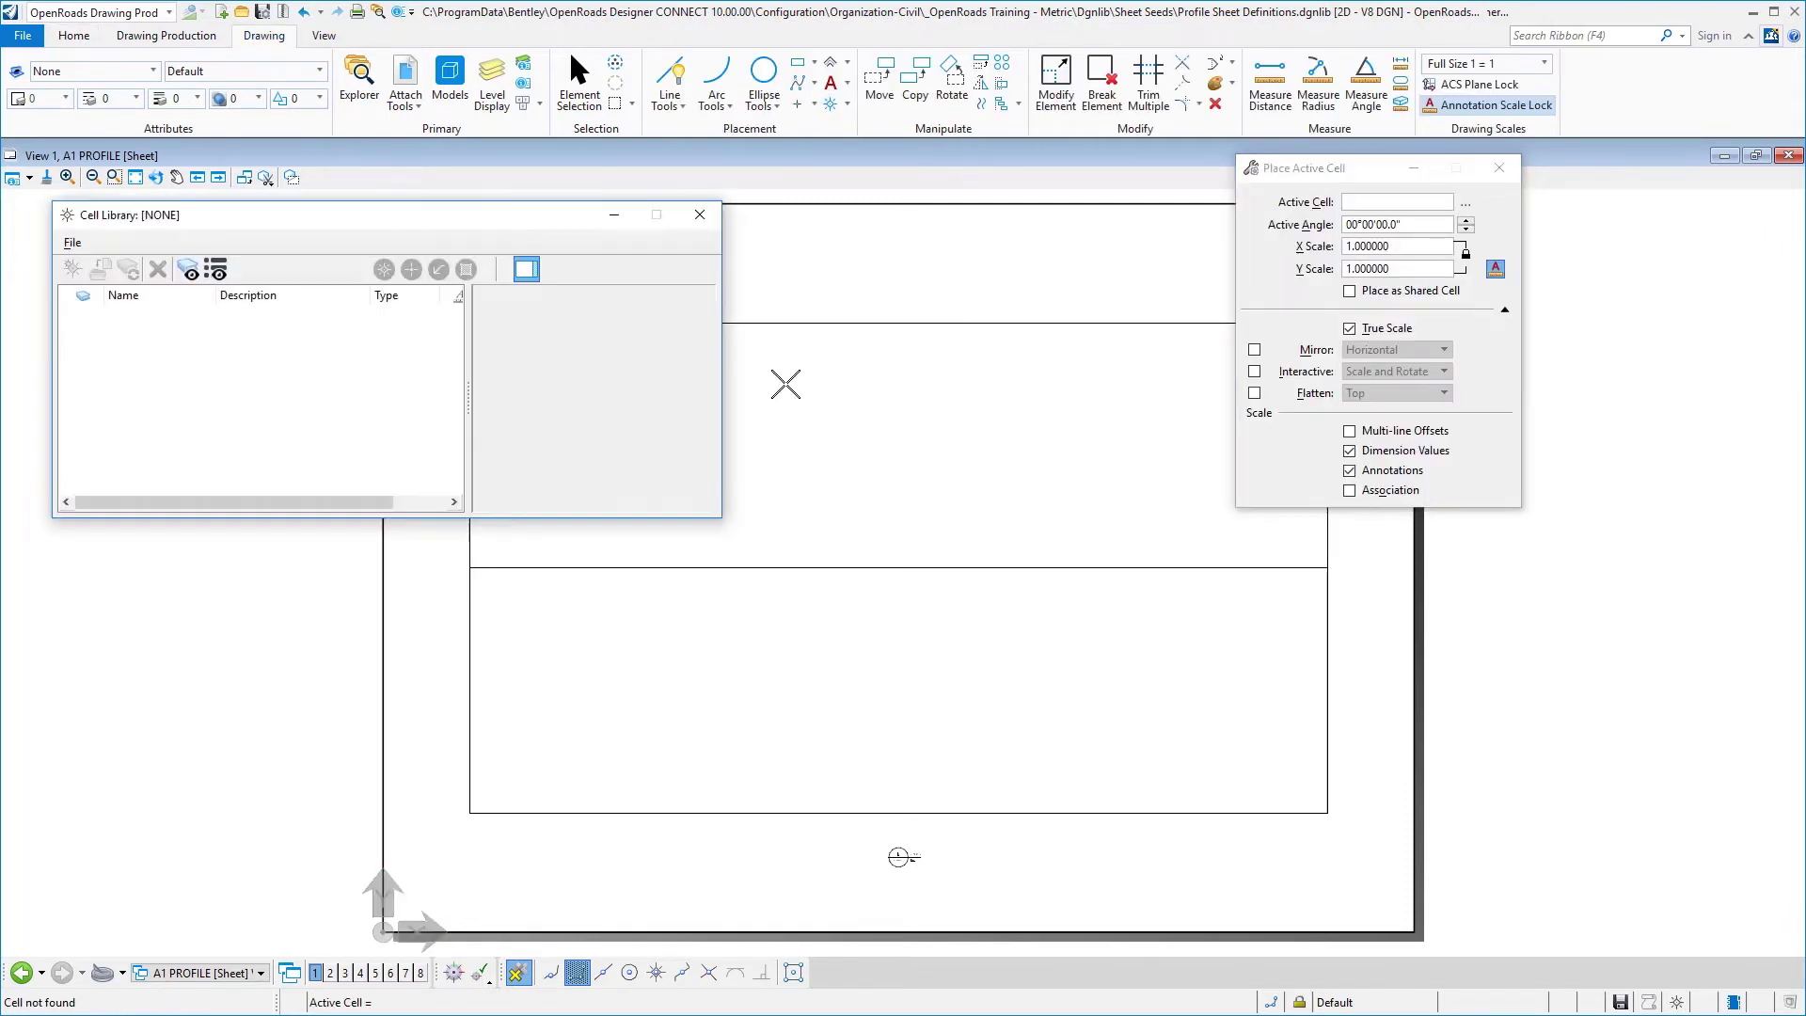
{"action": "left_click", "coordinate": [73, 241]}
{"action": "left_click", "coordinate": [144, 490]}
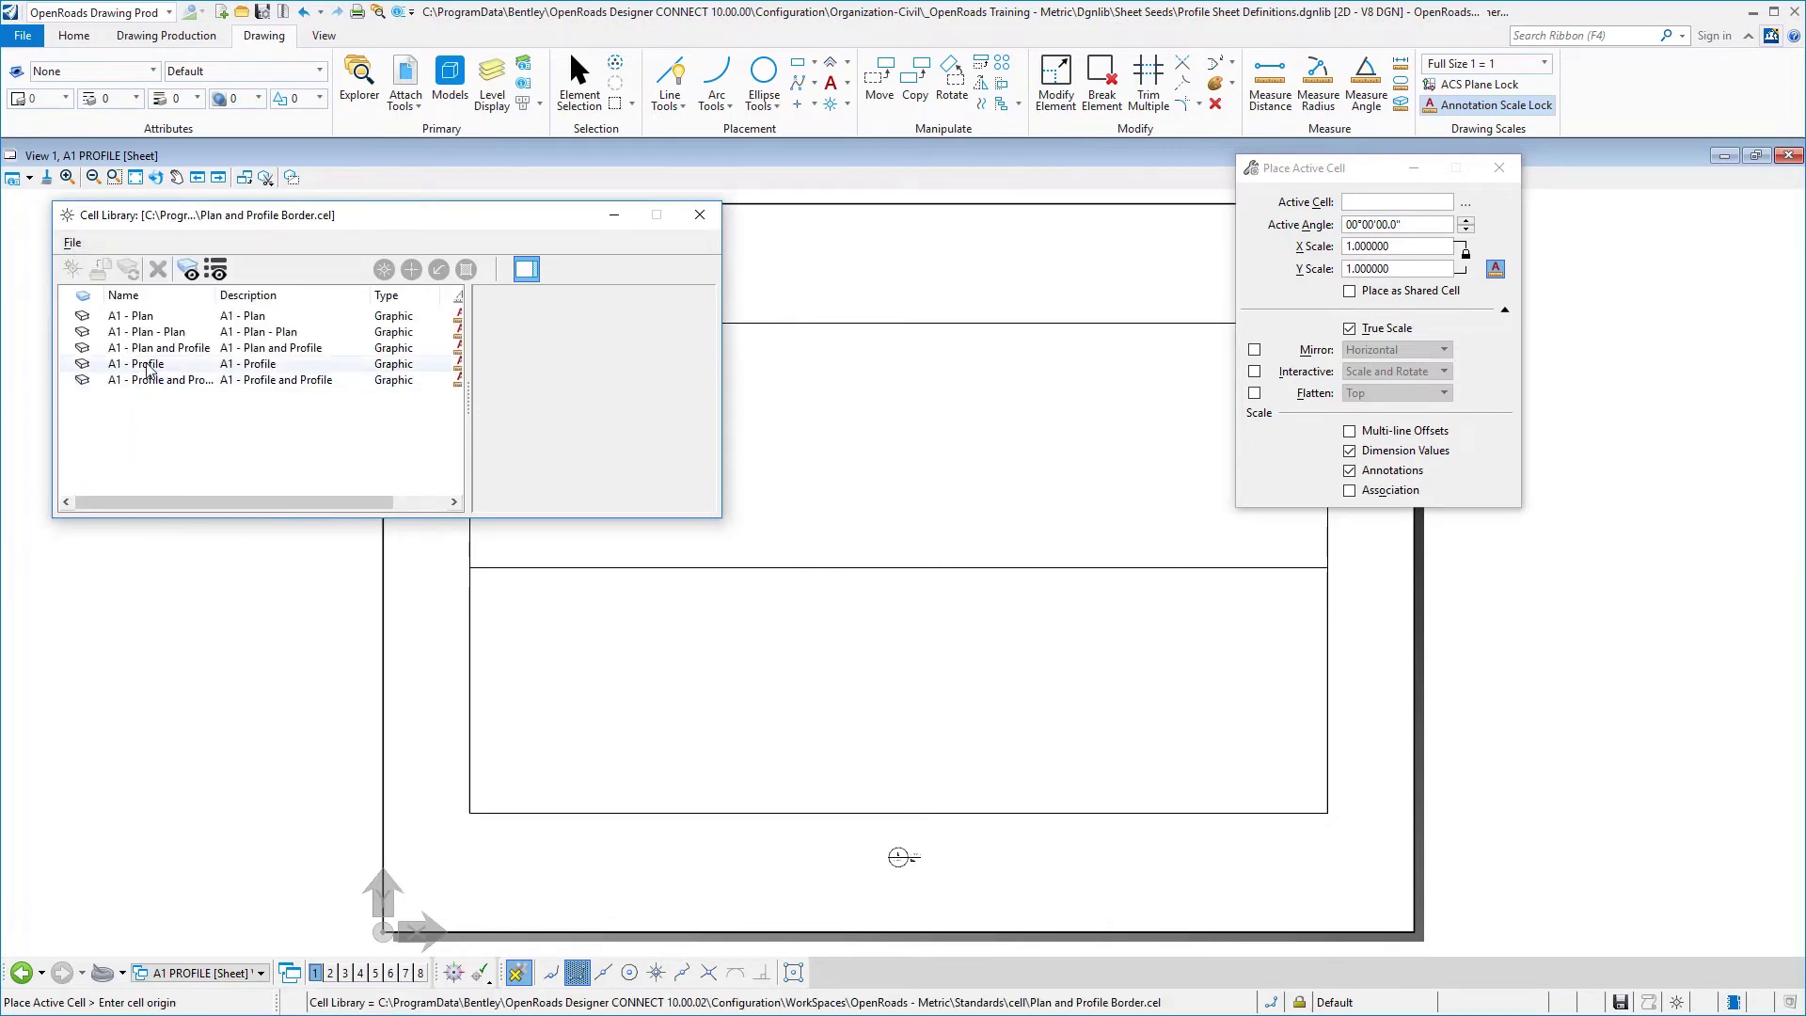
{"action": "left_click", "coordinate": [148, 366]}
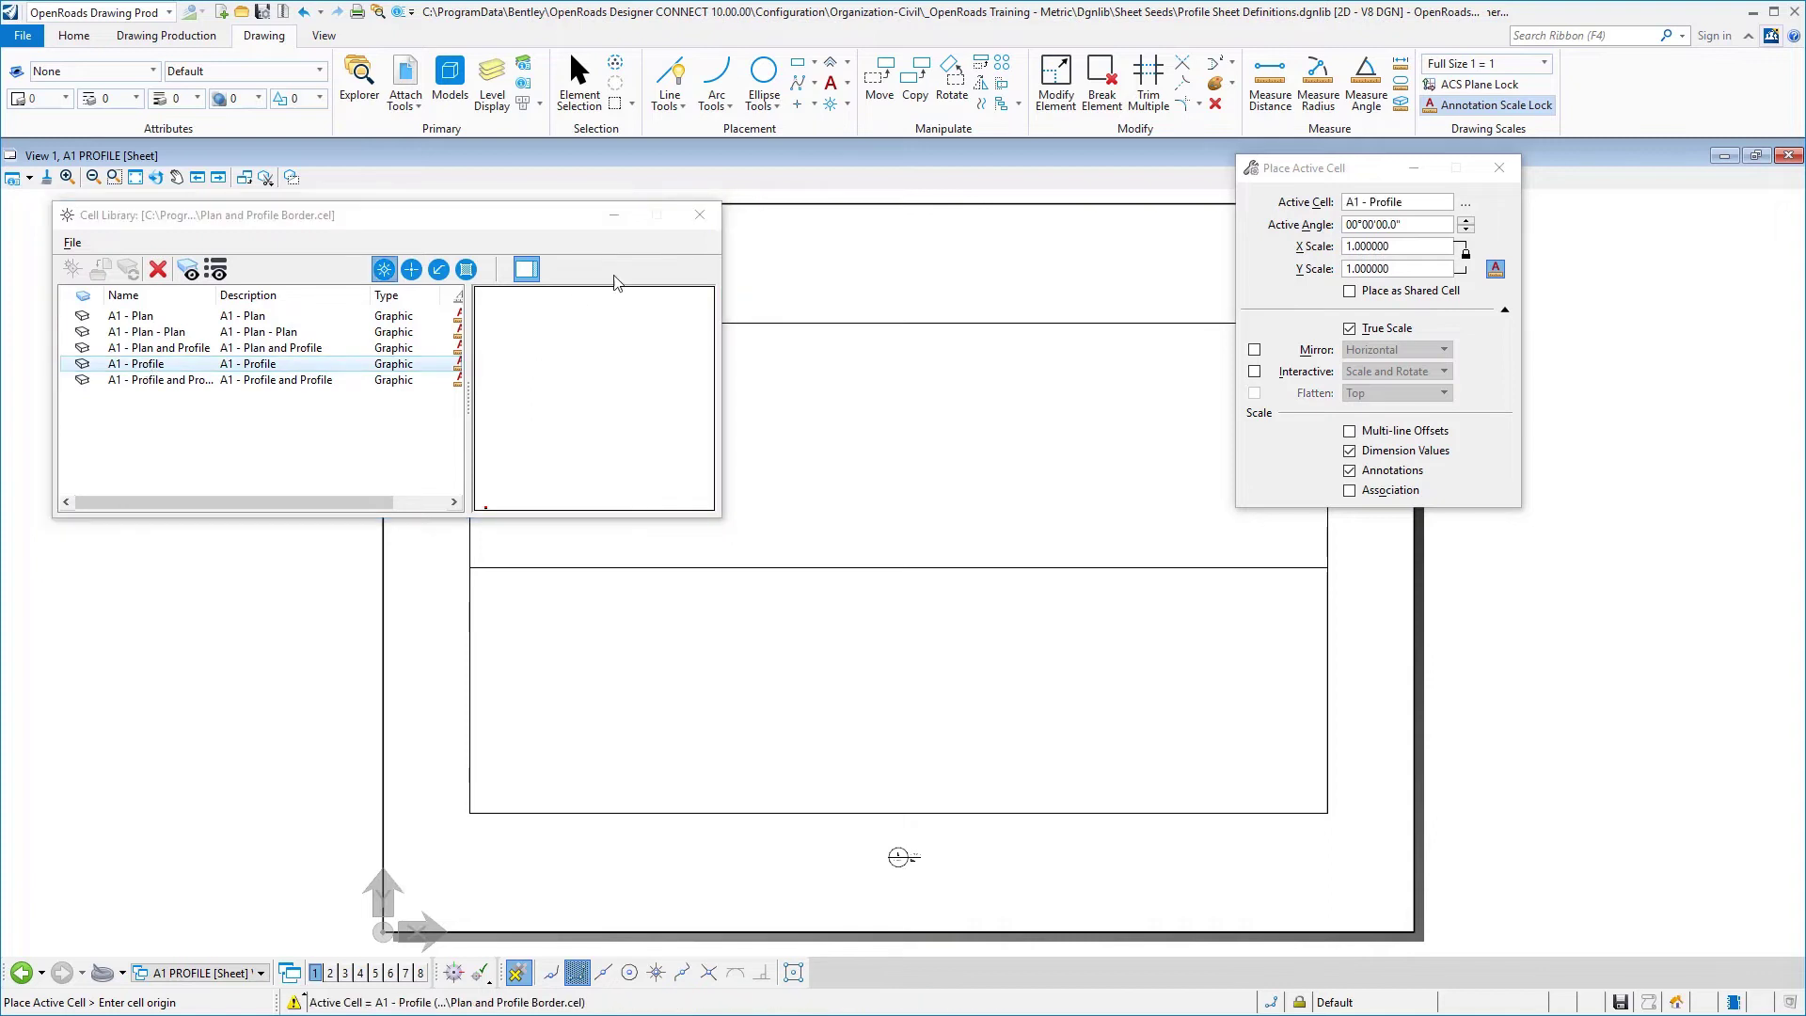
{"action": "left_click", "coordinate": [699, 215]}
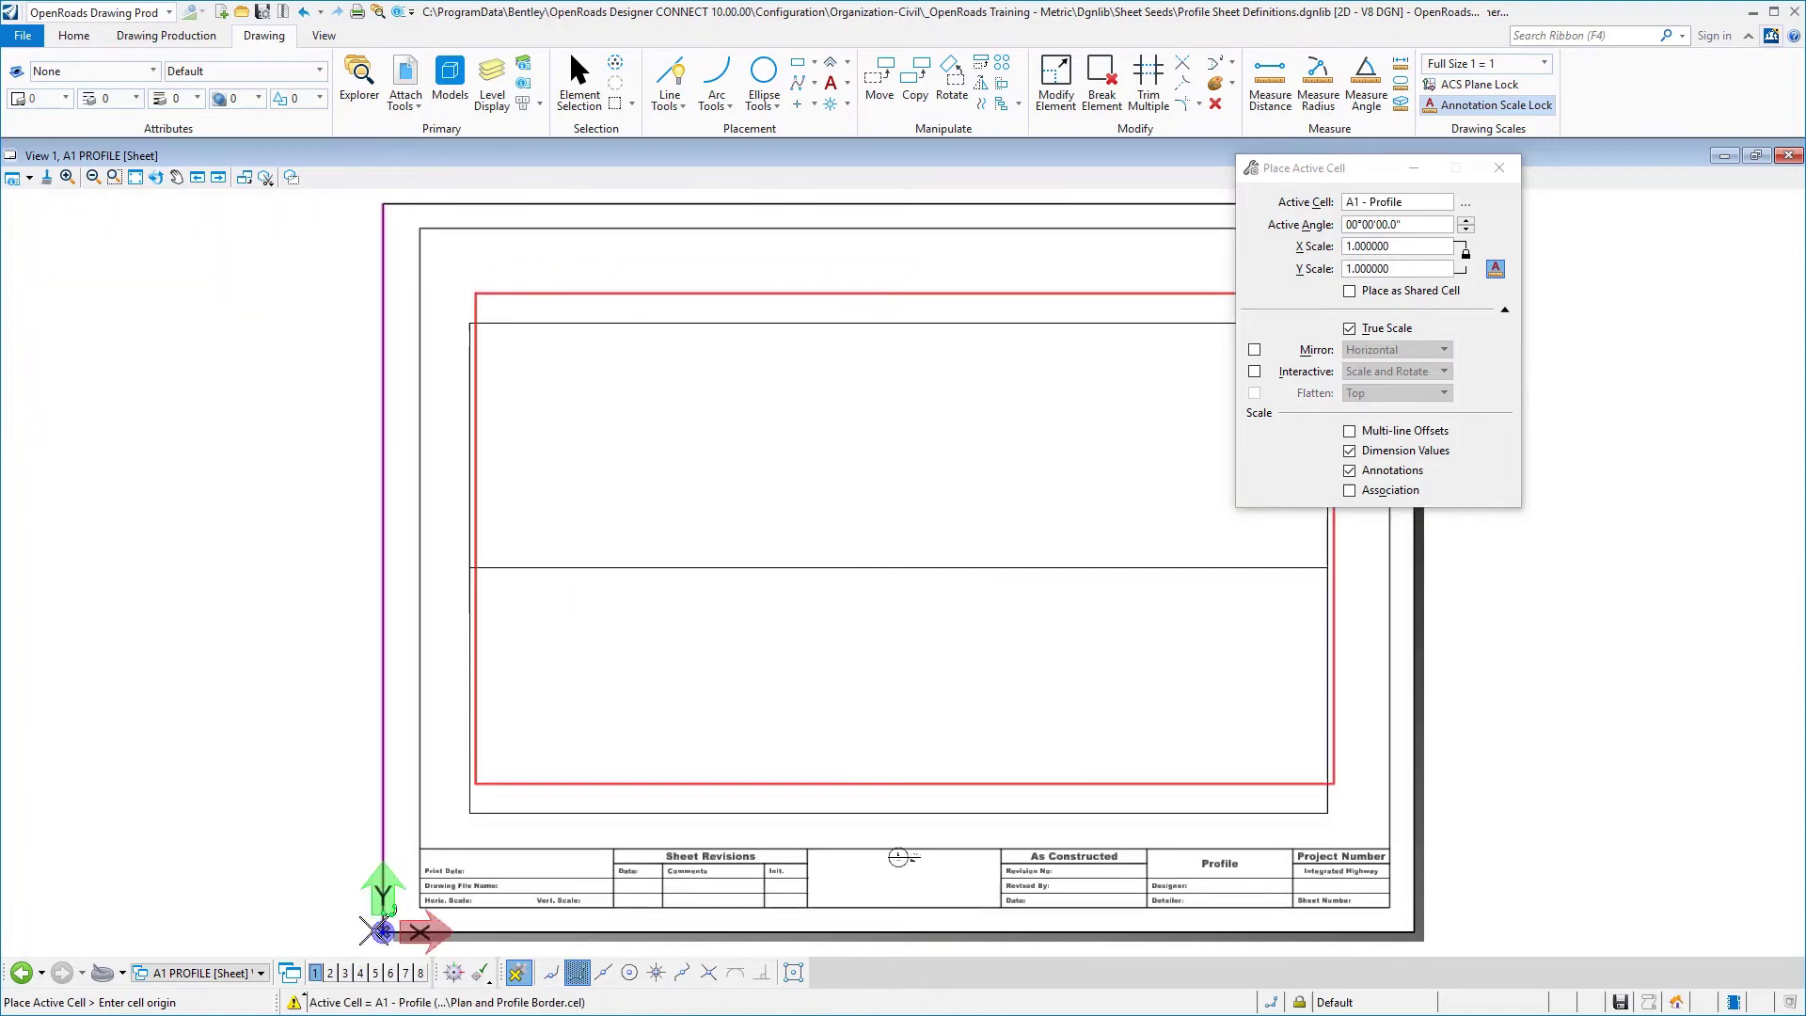
{"action": "left_click", "coordinate": [423, 894]}
Move the attached profile reference so its lower-left corner snaps to the frame.
{"action": "right_click", "coordinate": [325, 634]}
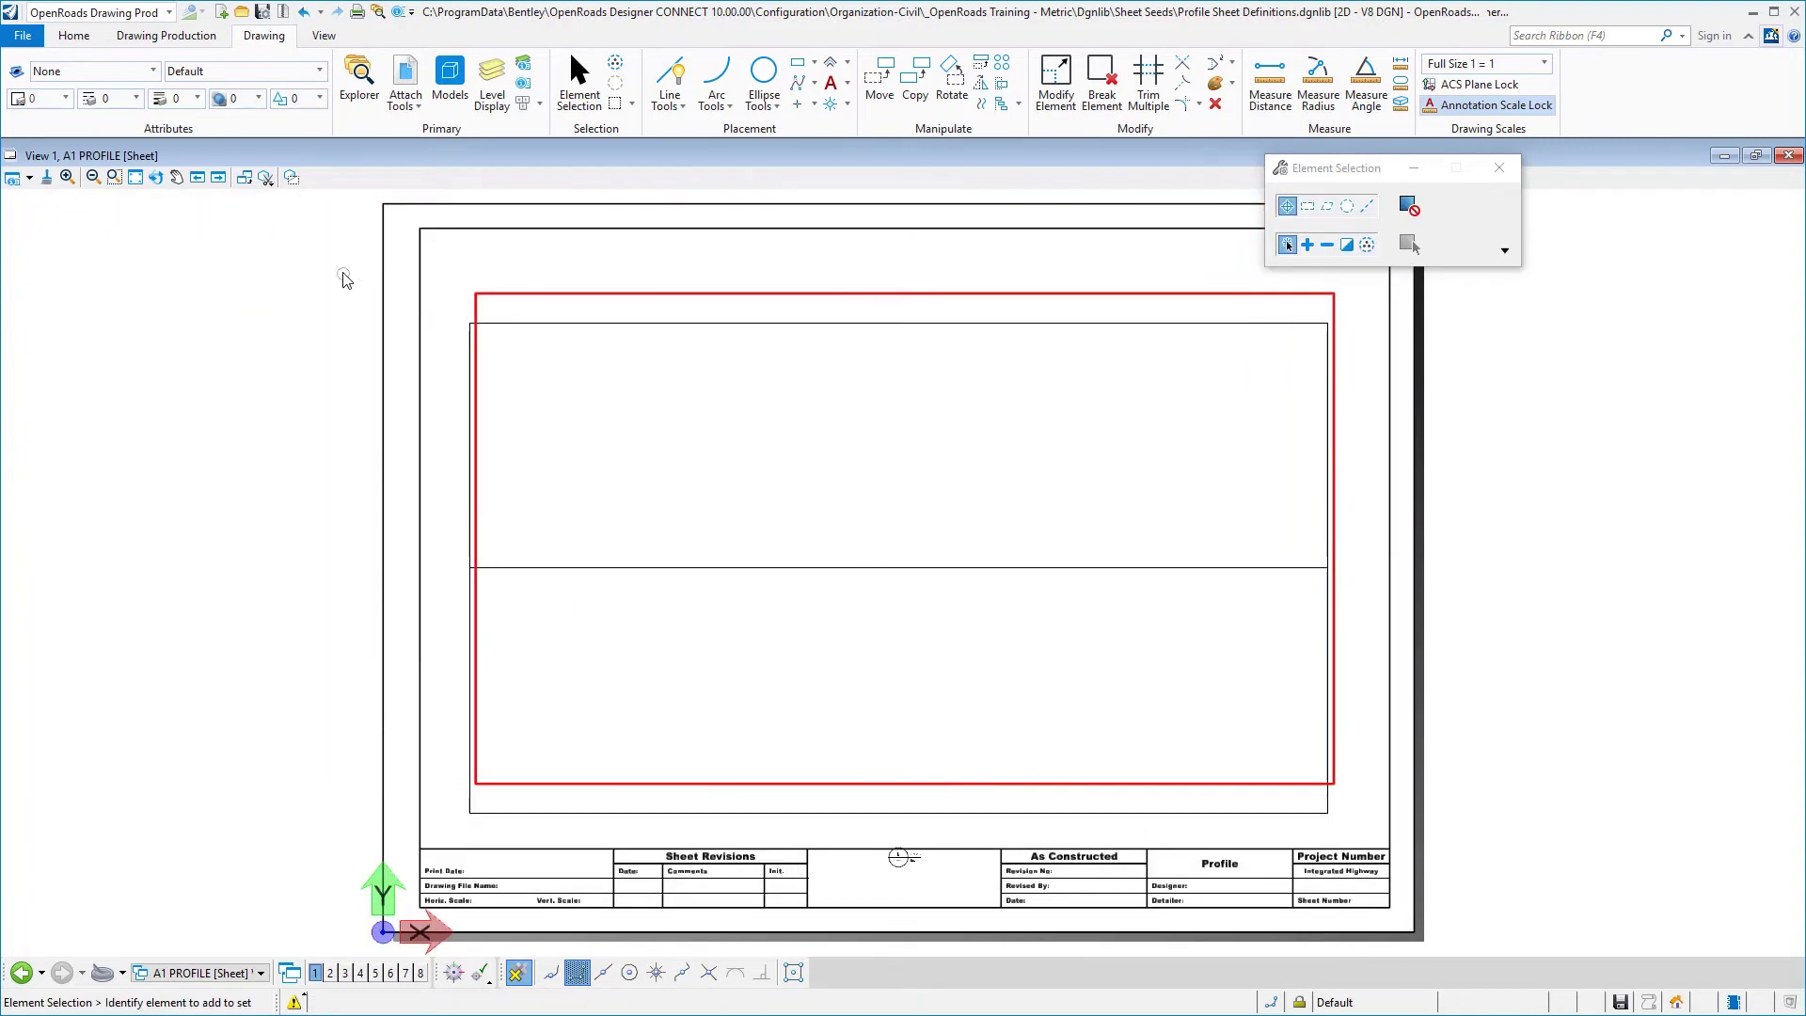
{"action": "left_click", "coordinate": [405, 82]}
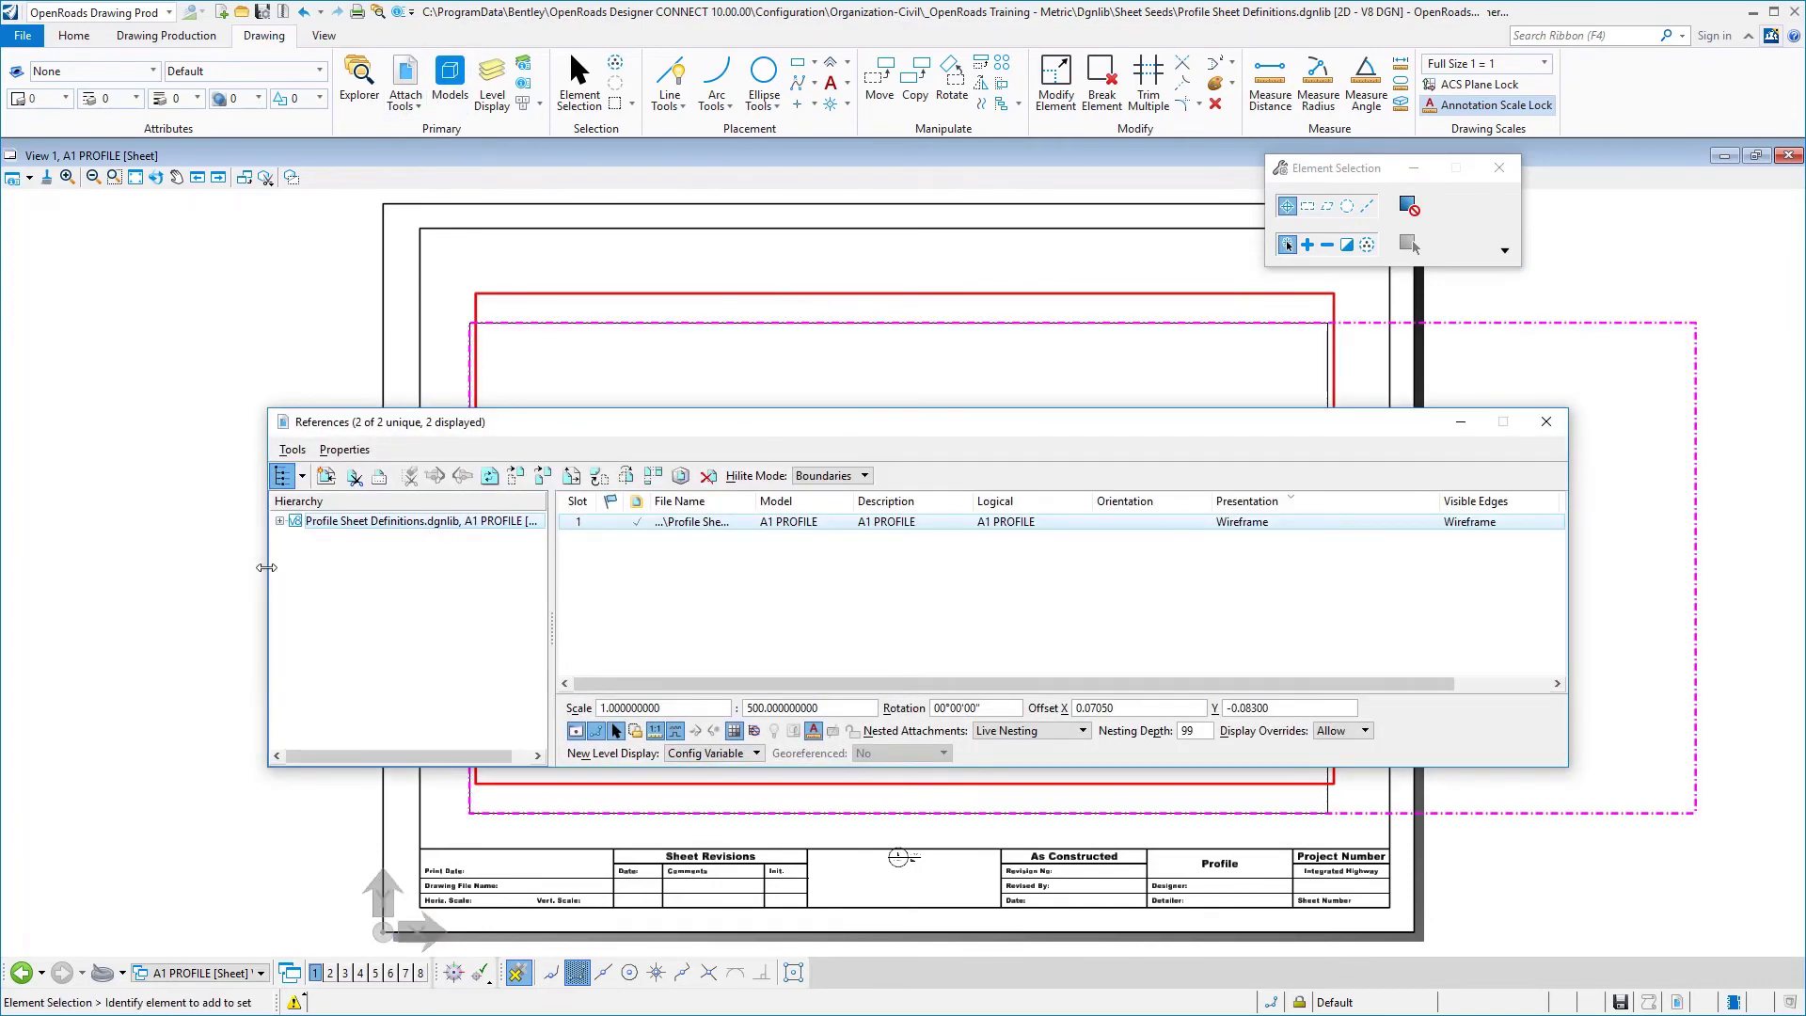
{"action": "left_click_drag", "start_coordinate": [266, 567], "coordinate": [614, 567]}
{"action": "left_click", "coordinate": [629, 475]}
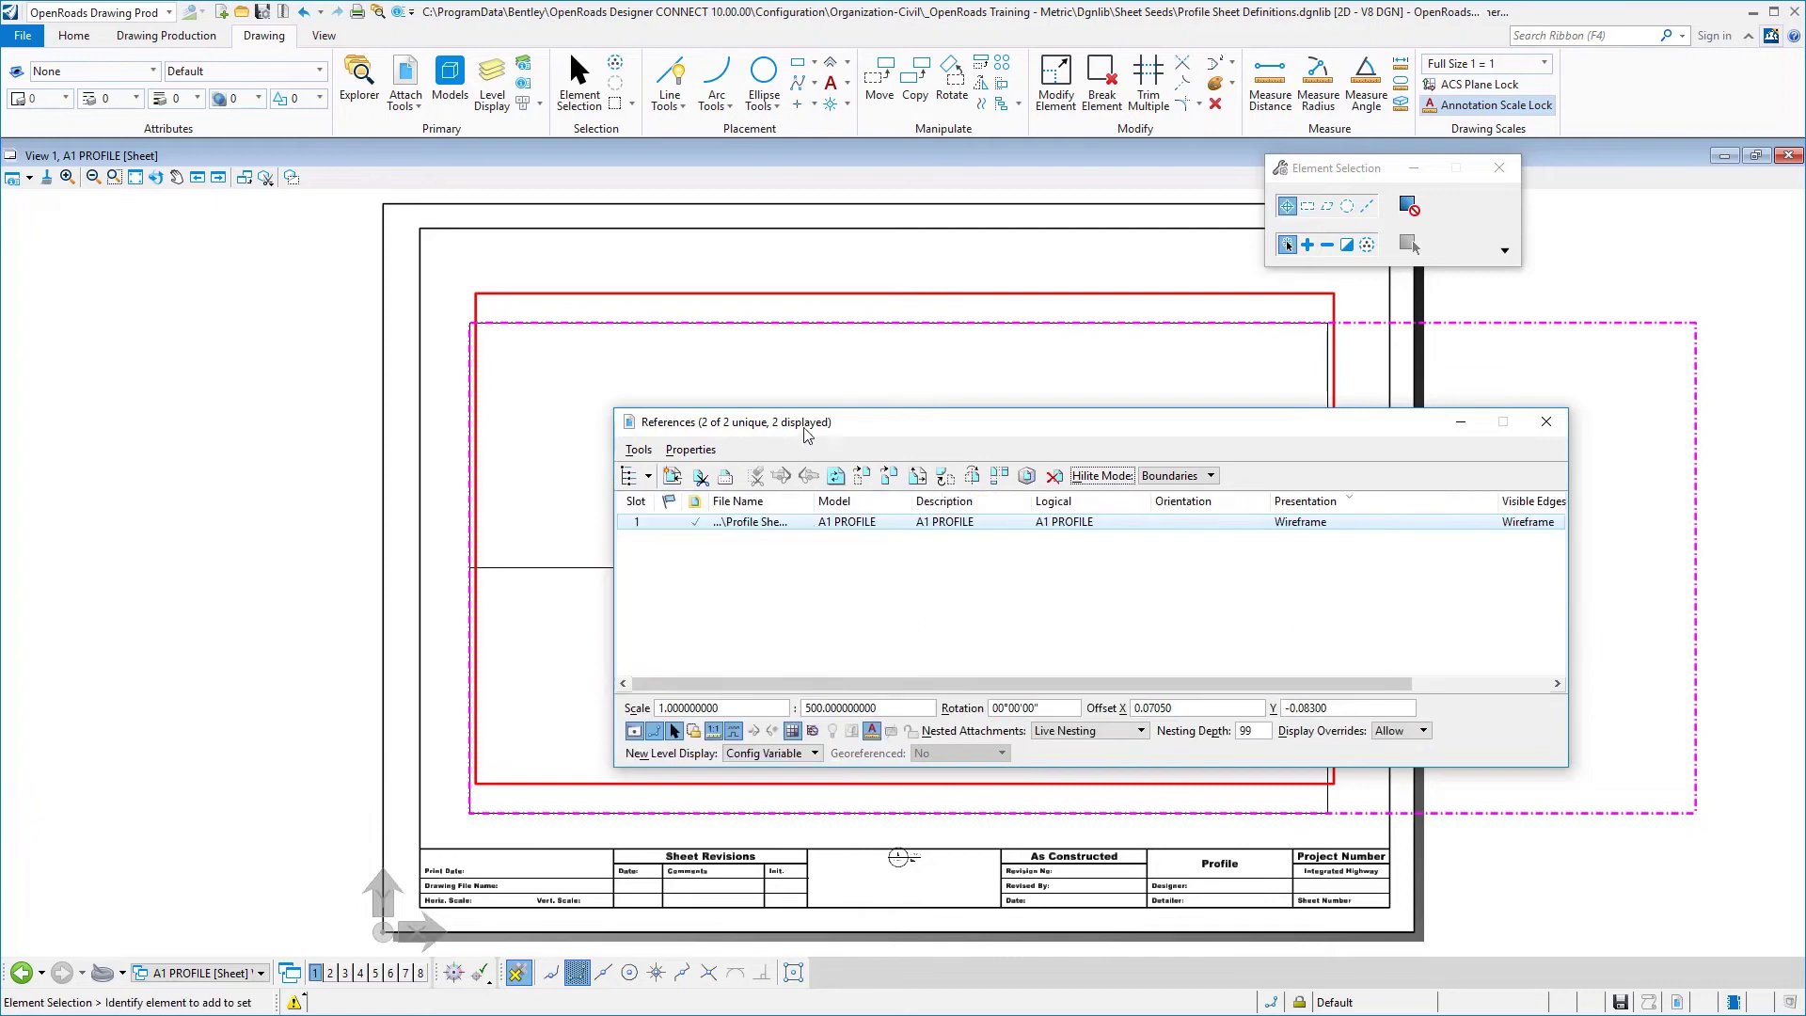
{"action": "left_click_drag", "start_coordinate": [807, 435], "coordinate": [922, 354]}
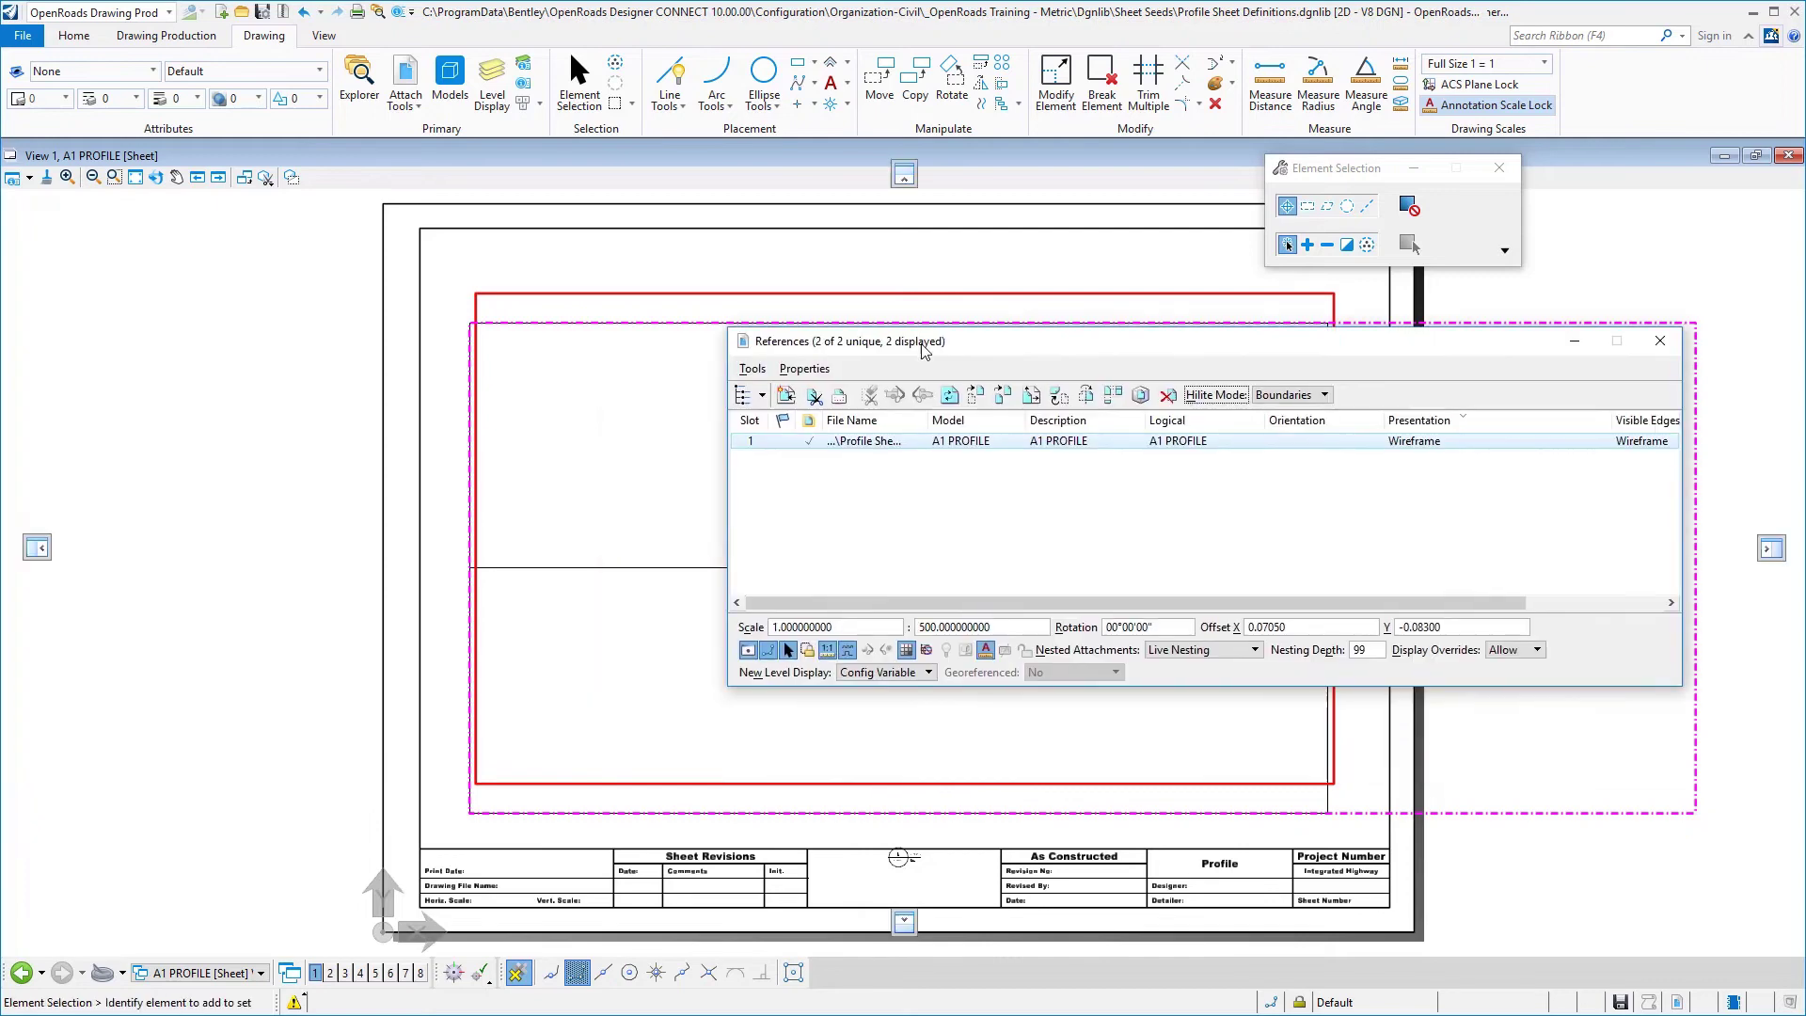
{"action": "left_click", "coordinate": [980, 396]}
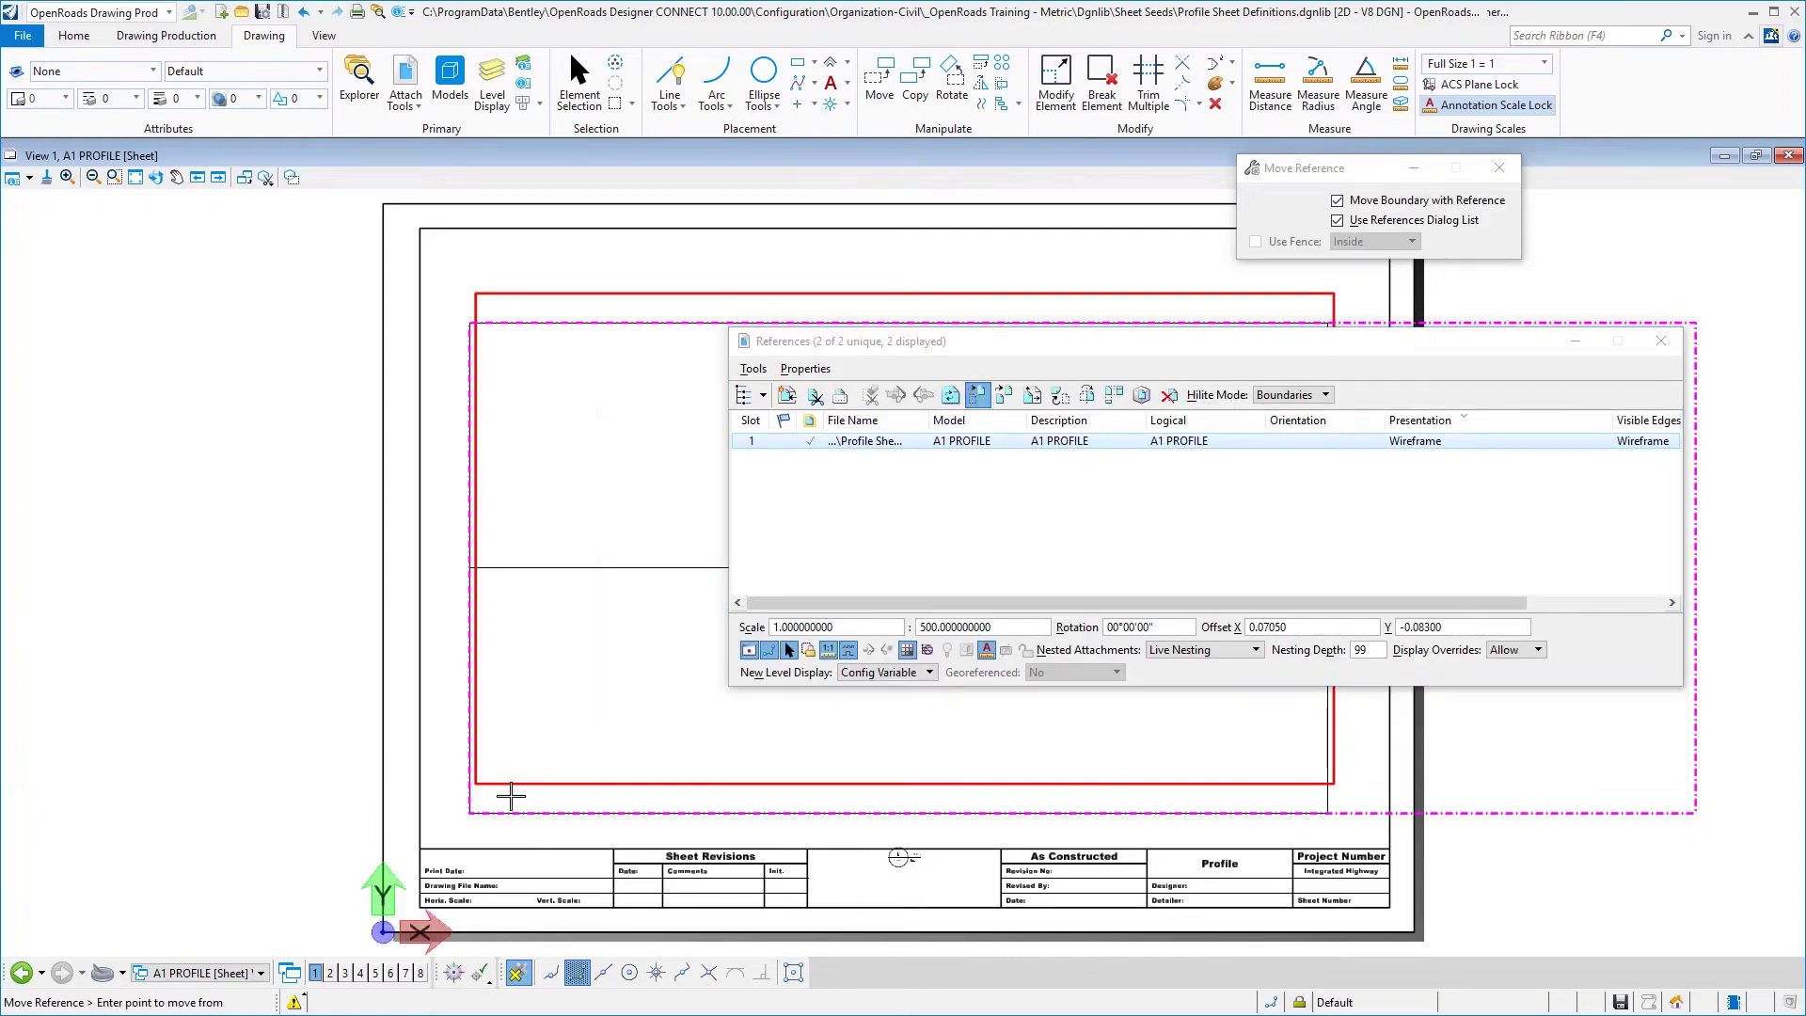
{"action": "left_click", "coordinate": [470, 807]}
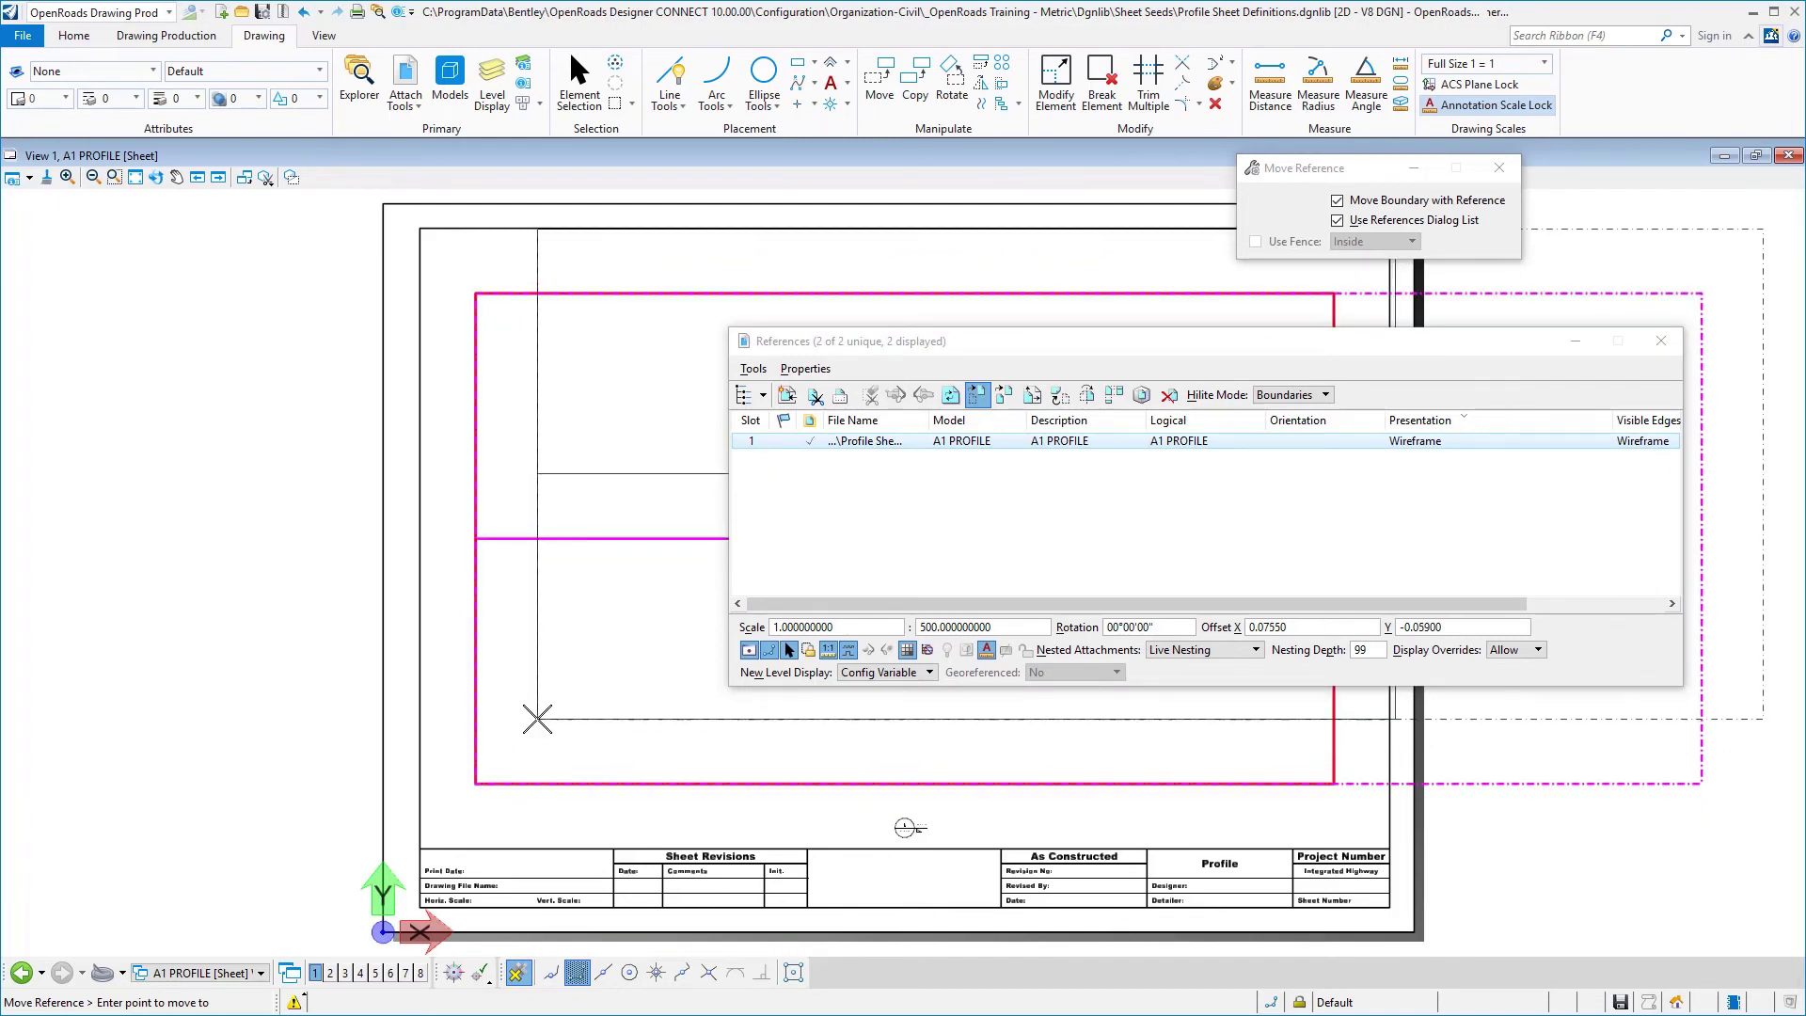
{"action": "key", "text": "Escape"}
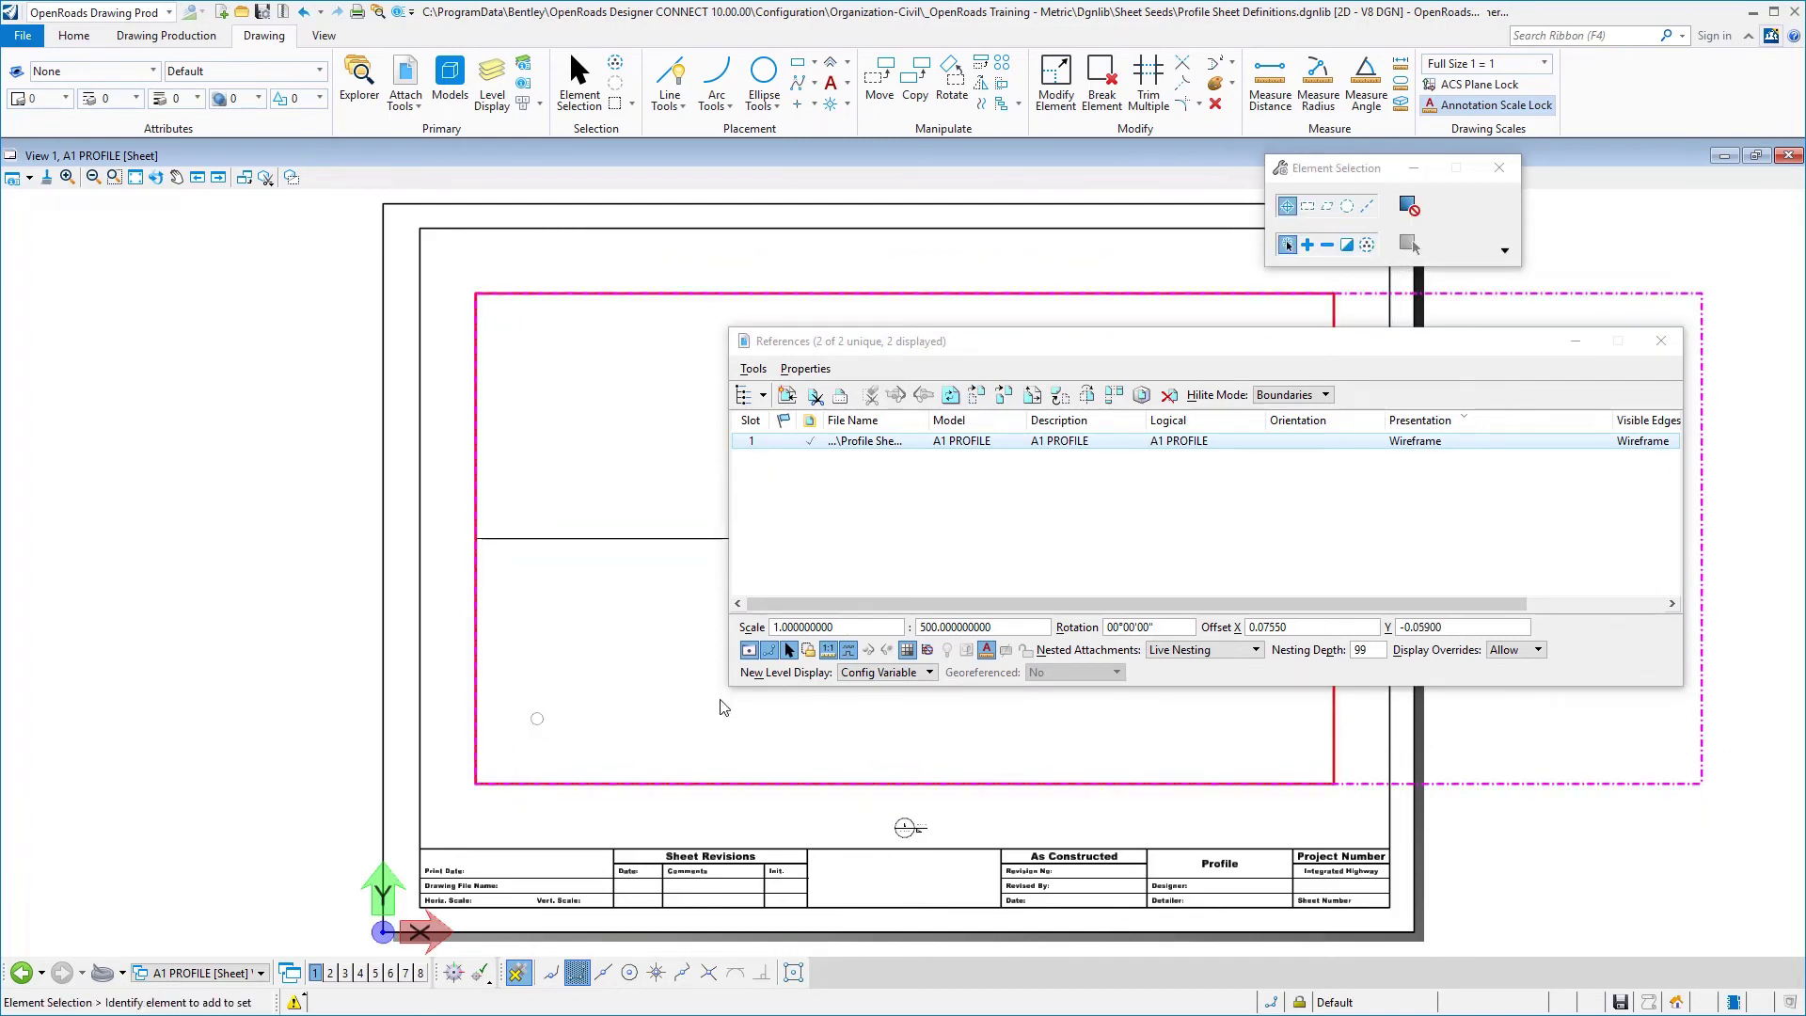
{"action": "left_click", "coordinate": [1661, 340]}
Drag the drawing boundary's top-left and bottom-right corners onto the red frame corners.
{"action": "mouse_move", "coordinate": [922, 862]}
{"action": "left_mouse_down"}
{"action": "mouse_move", "coordinate": [908, 837]}
{"action": "mouse_move", "coordinate": [342, 568]}
{"action": "mouse_move", "coordinate": [334, 544]}
{"action": "left_mouse_up"}
{"action": "left_click_drag", "start_coordinate": [433, 268], "coordinate": [475, 292]}
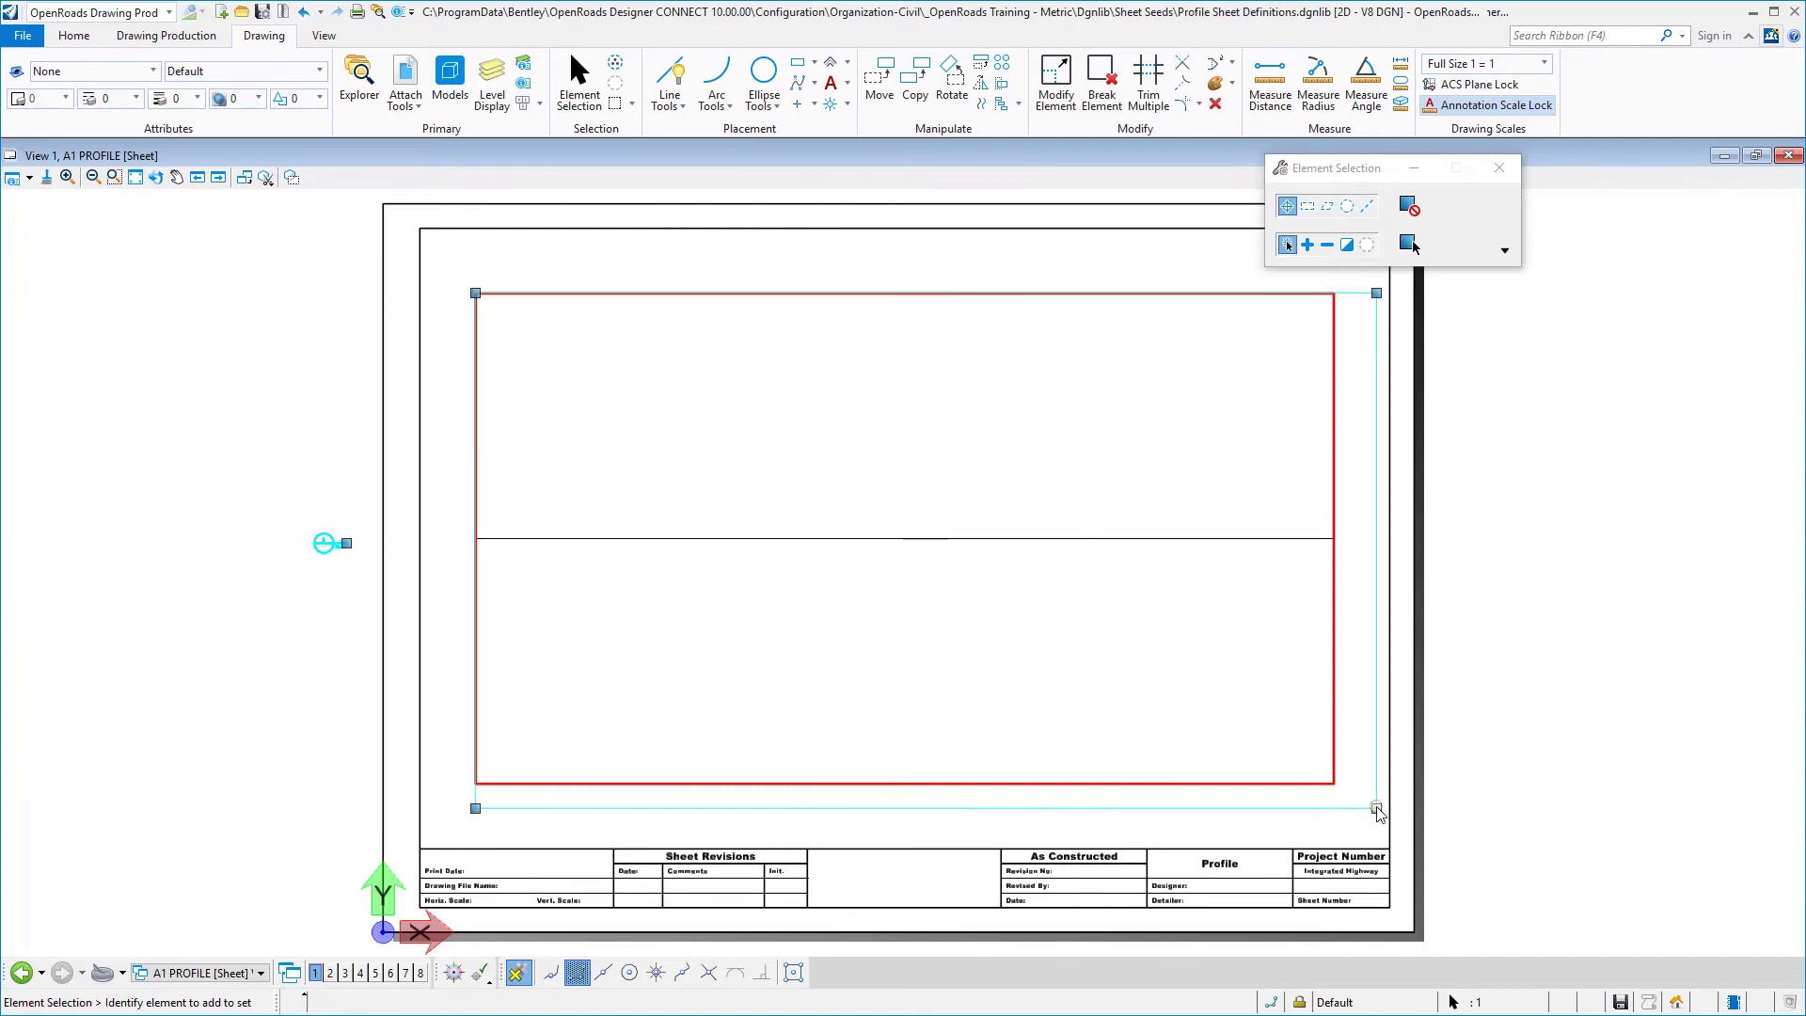
{"action": "left_click_drag", "start_coordinate": [1376, 808], "coordinate": [1334, 787]}
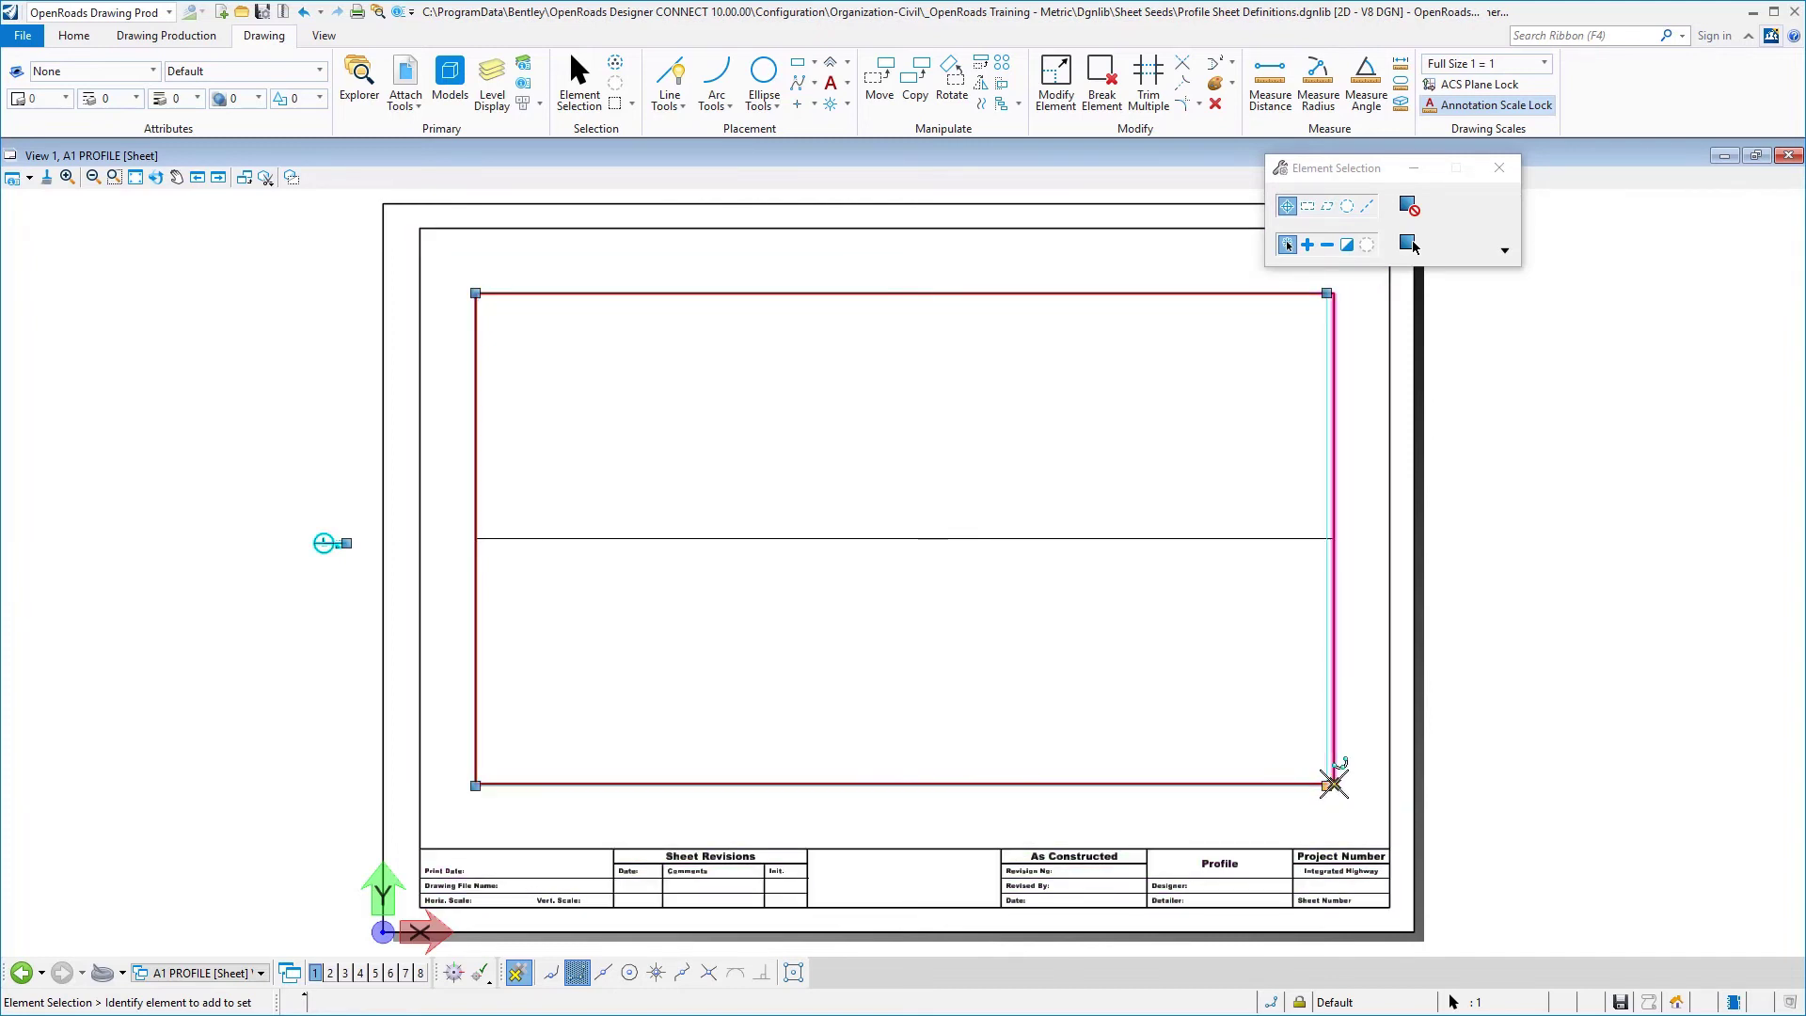
{"action": "left_click", "coordinate": [240, 686]}
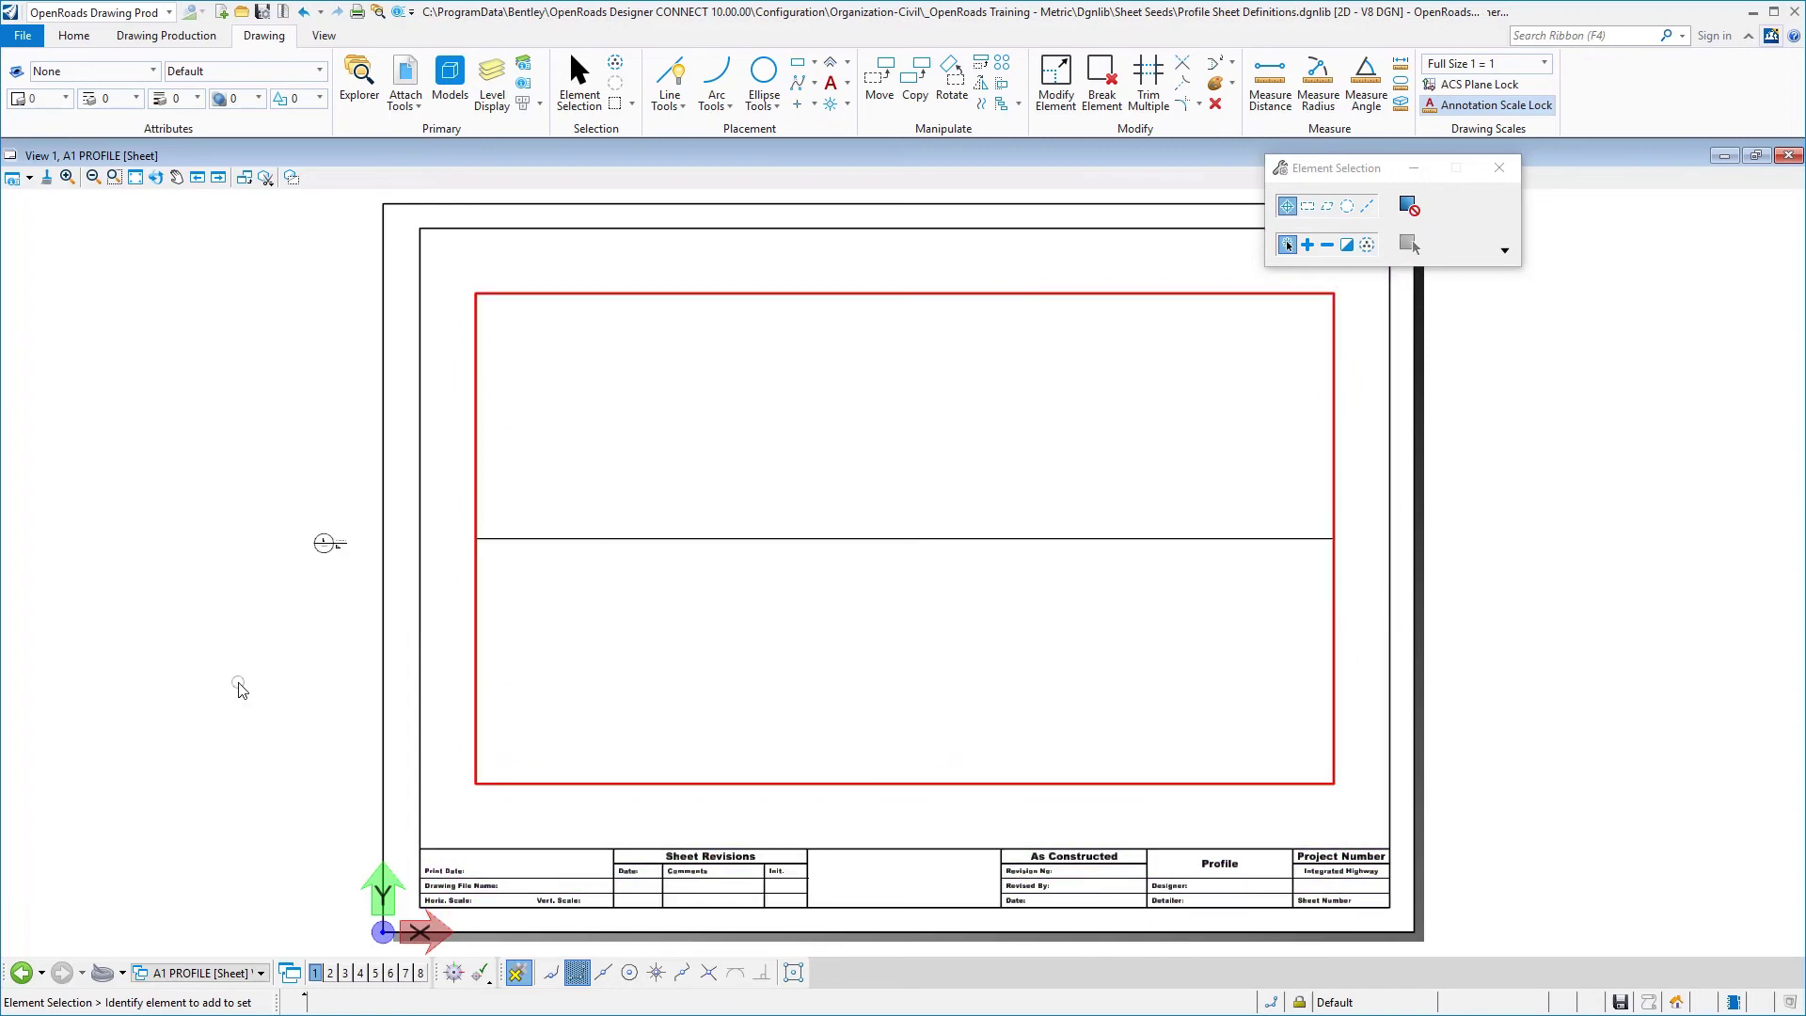
Turn off Constructions display in the view and save settings.
{"action": "left_click", "coordinate": [12, 177]}
{"action": "left_click", "coordinate": [75, 440]}
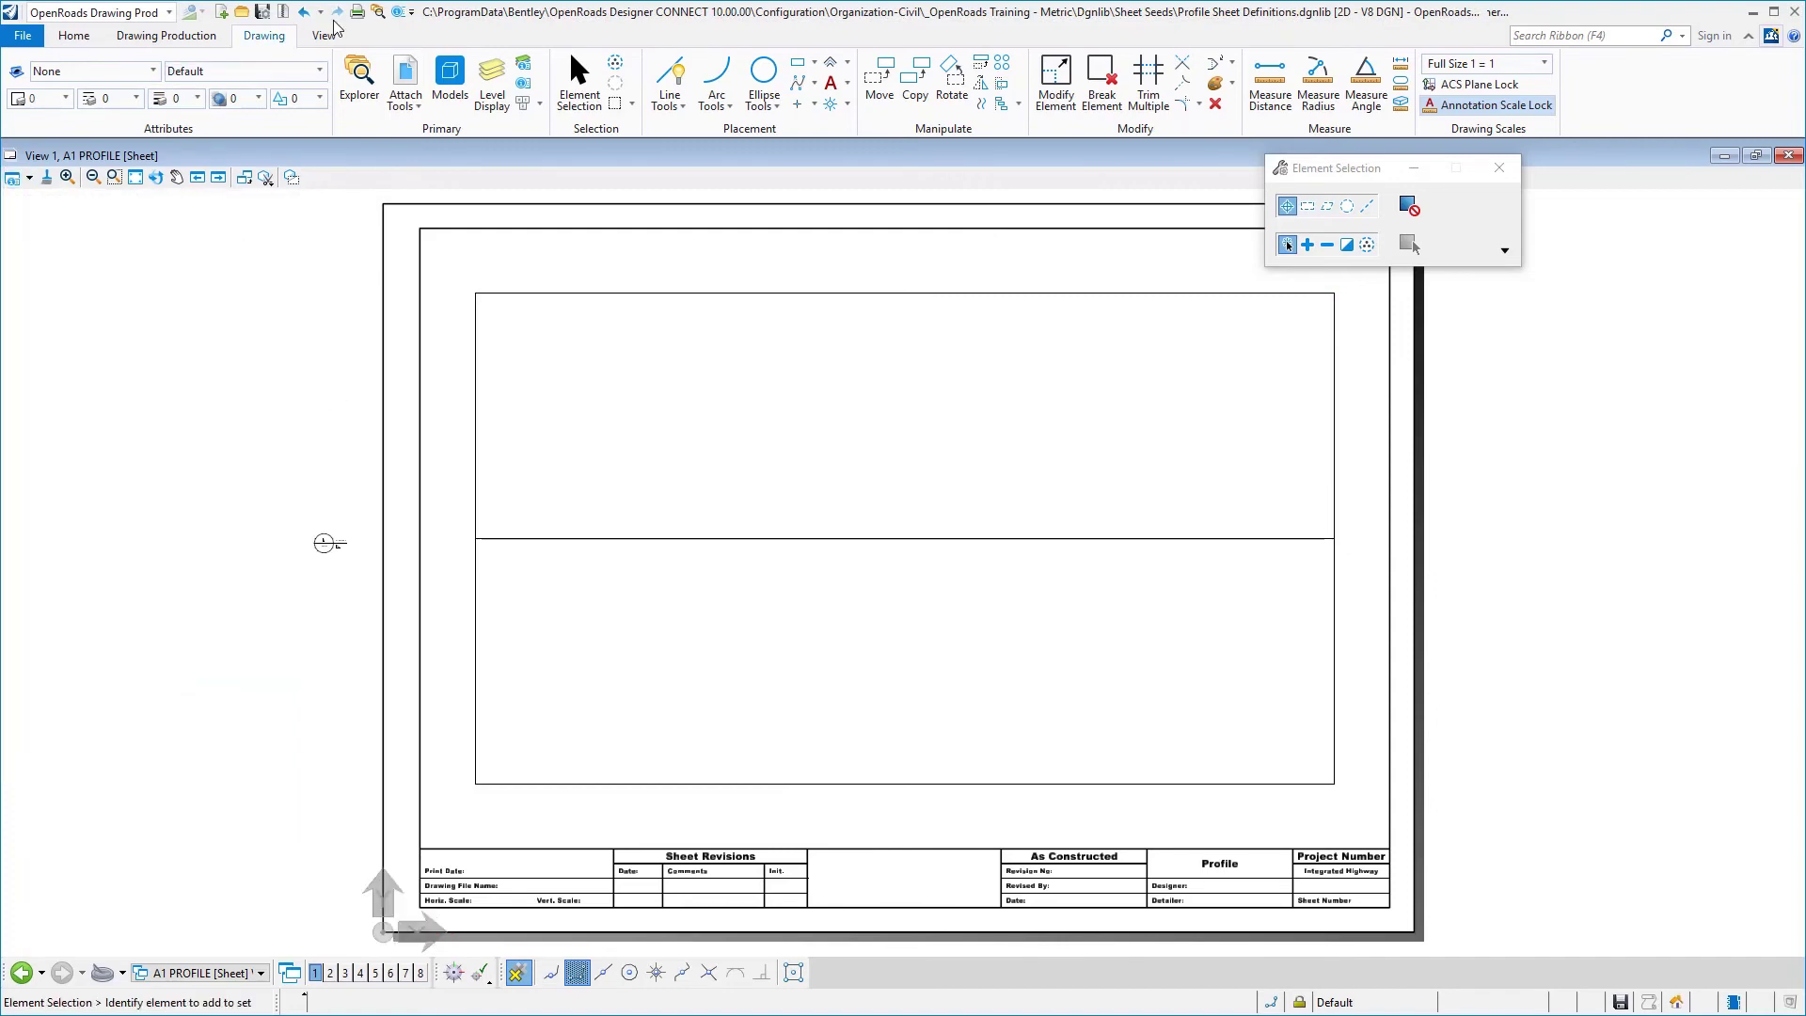
{"action": "left_click", "coordinate": [263, 17]}
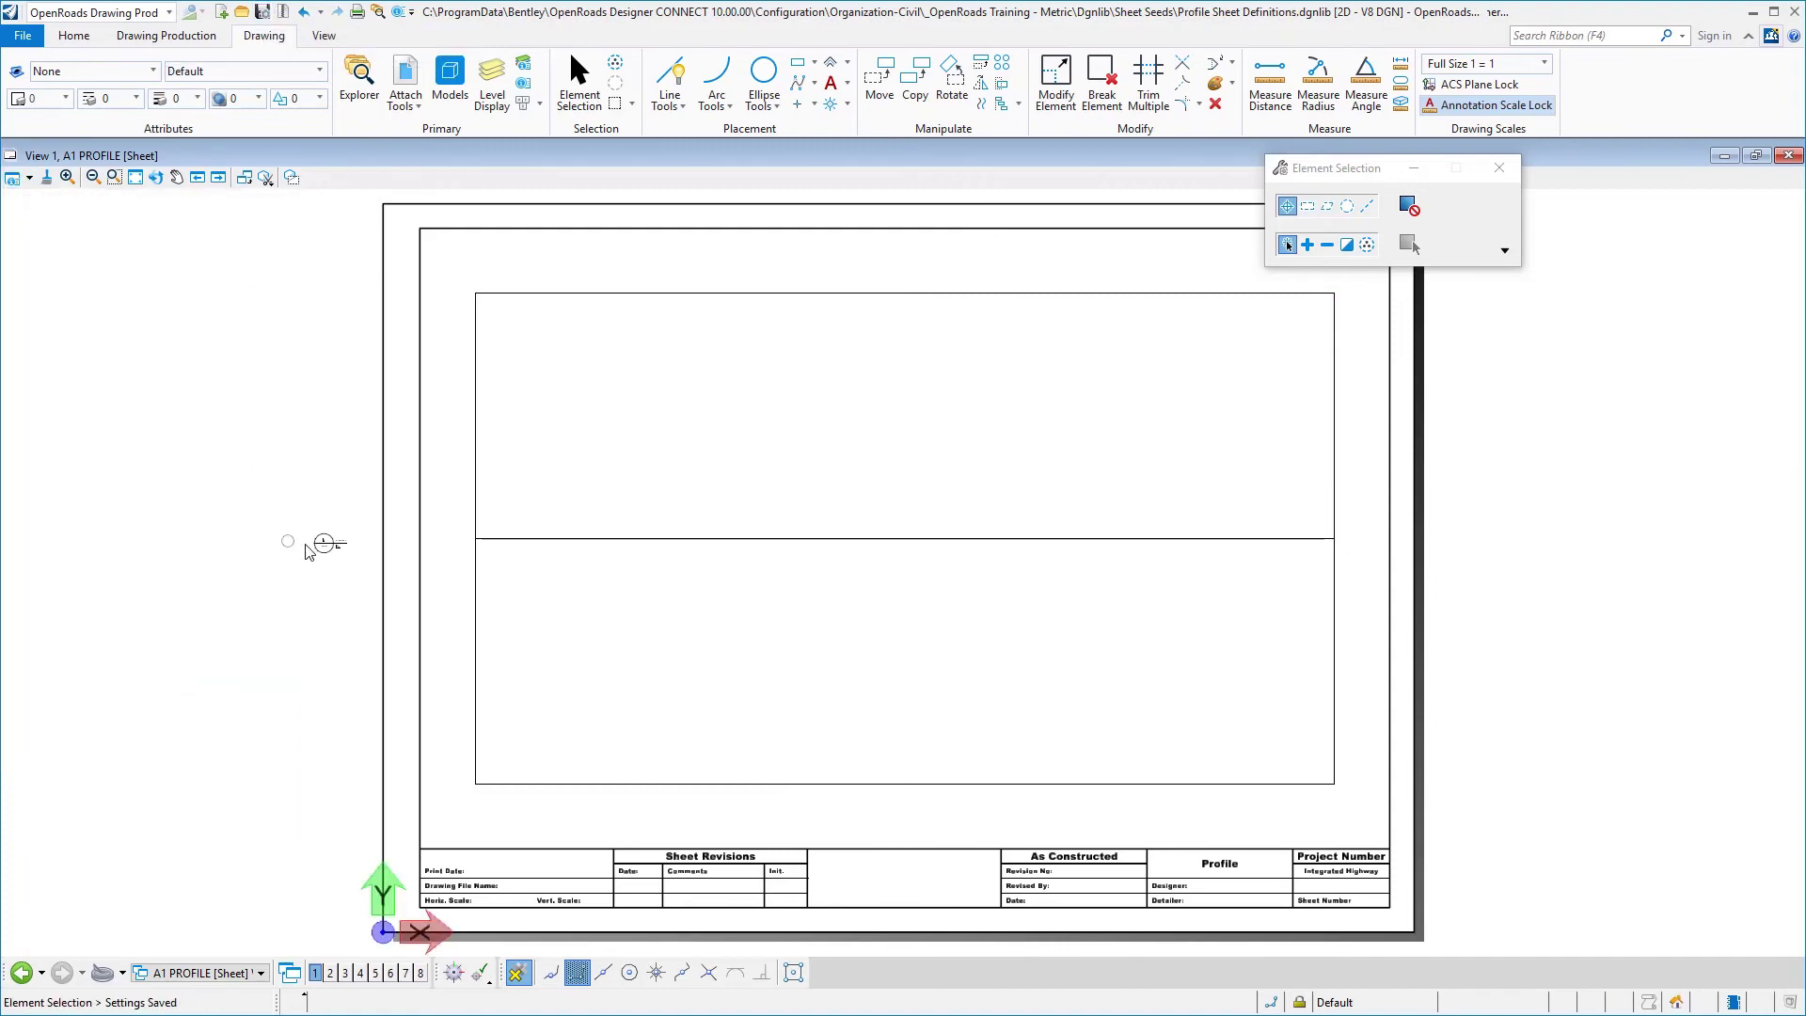
Check the drawing boundary's Drawing Type and Name in its Properties.
{"action": "left_click", "coordinate": [339, 547]}
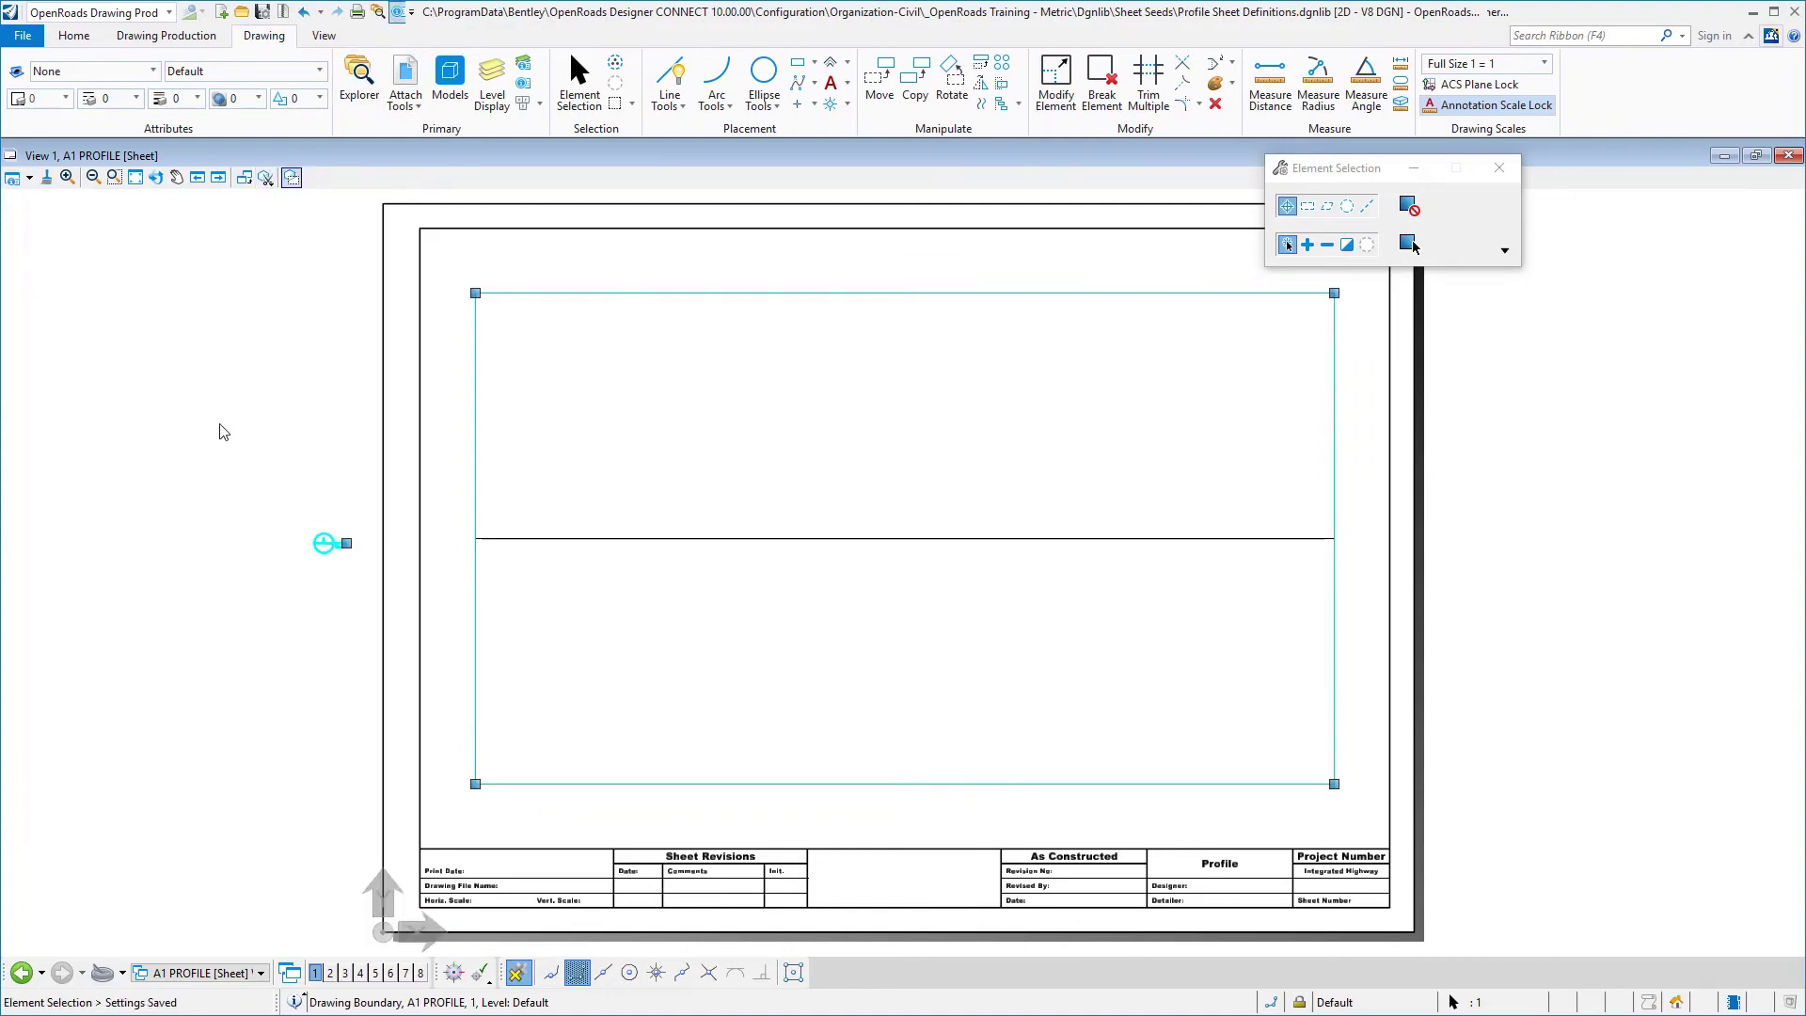
{"action": "key", "text": "ctrl+i"}
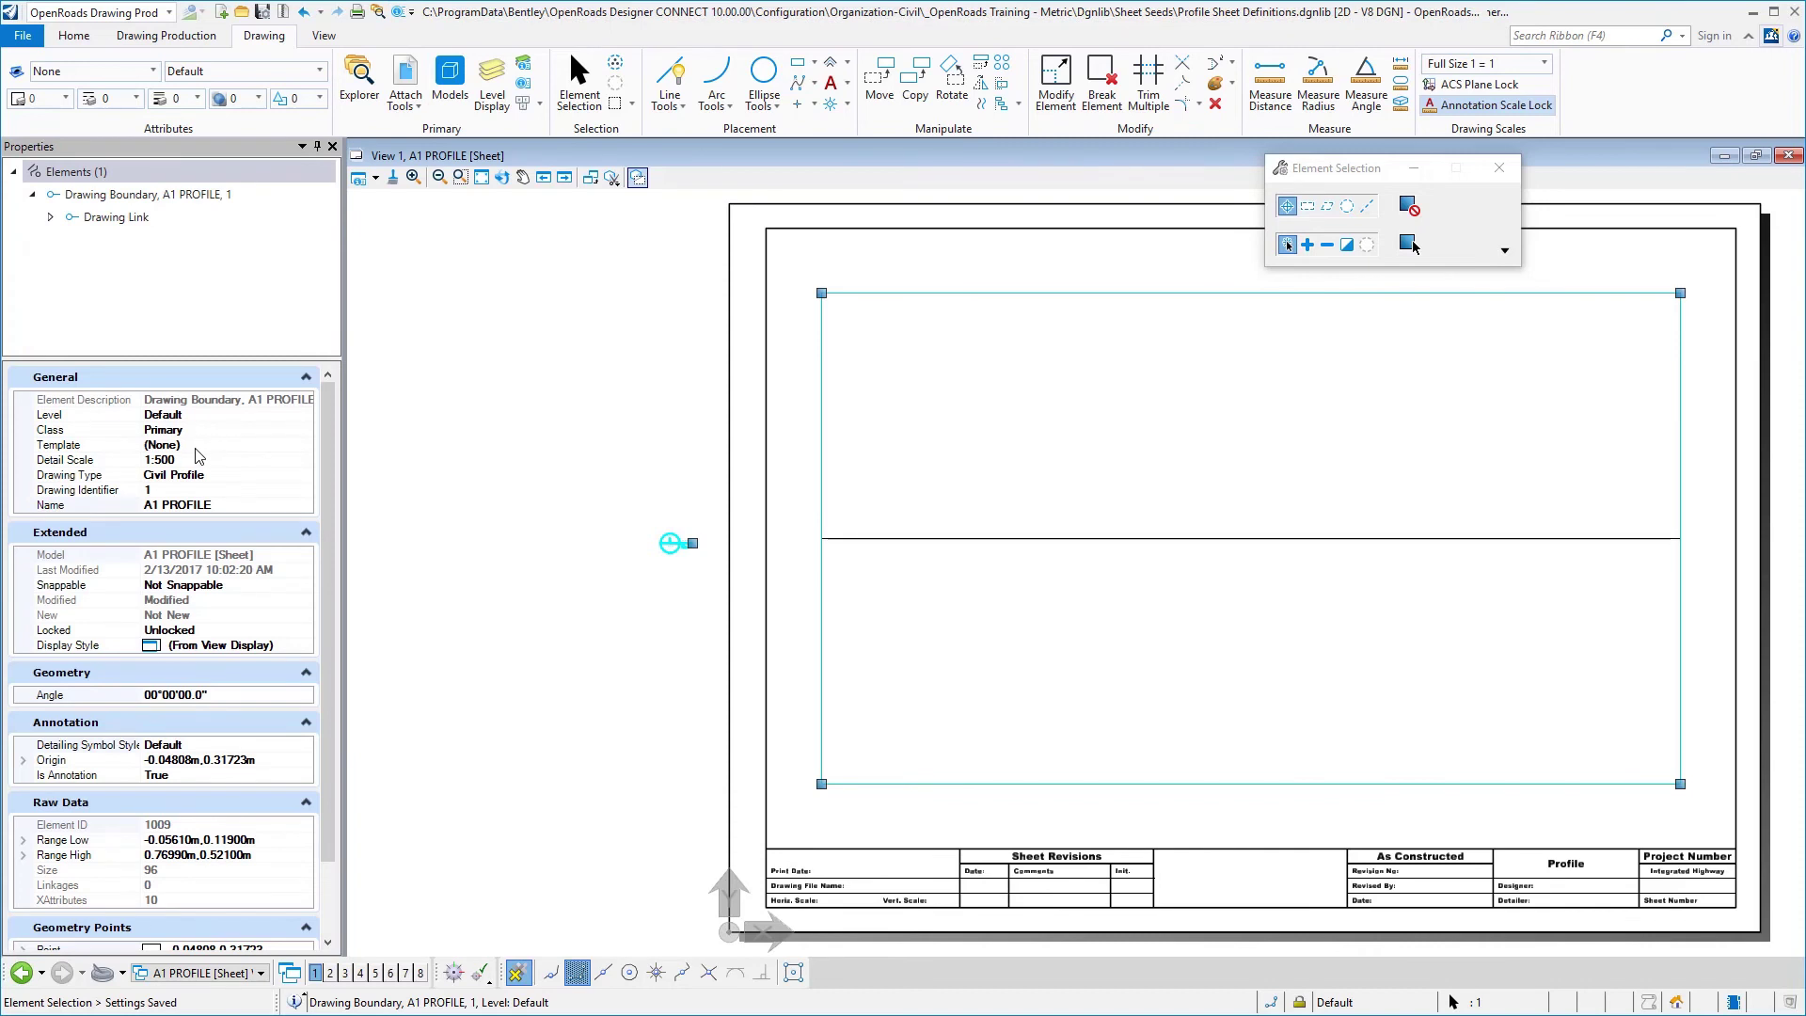
{"action": "left_click", "coordinate": [222, 476]}
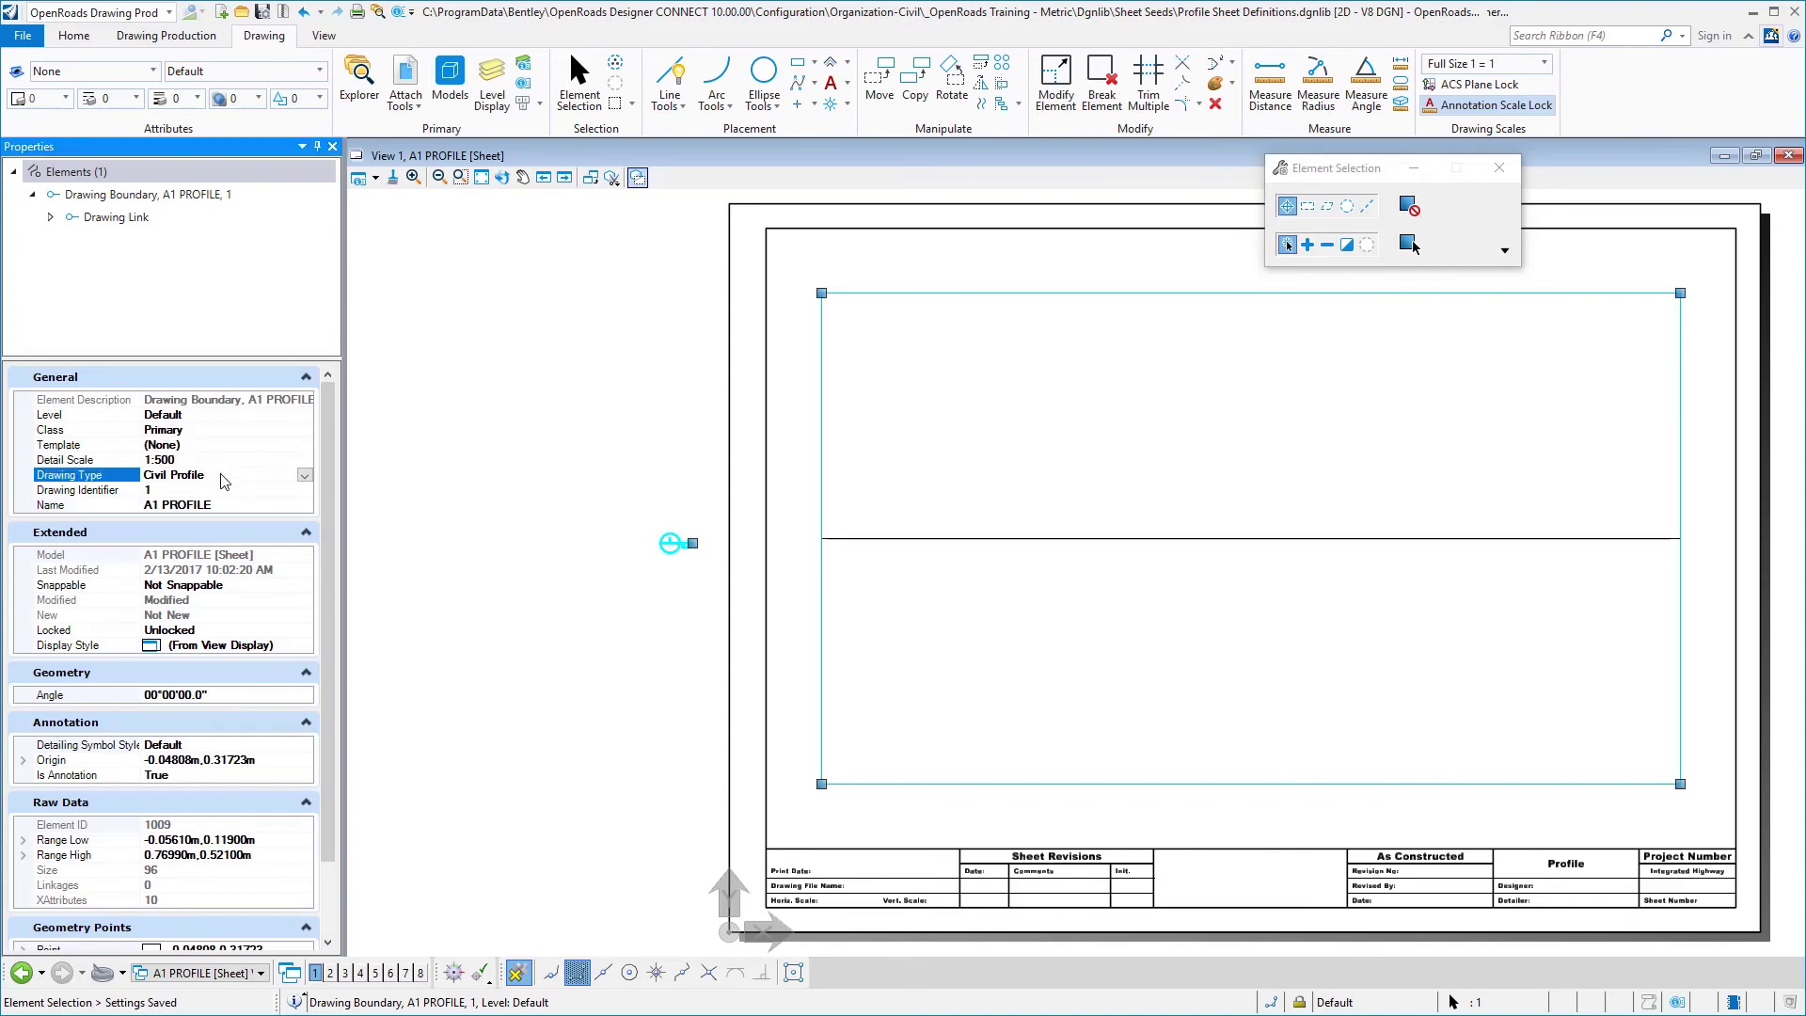
{"action": "left_click", "coordinate": [227, 503]}
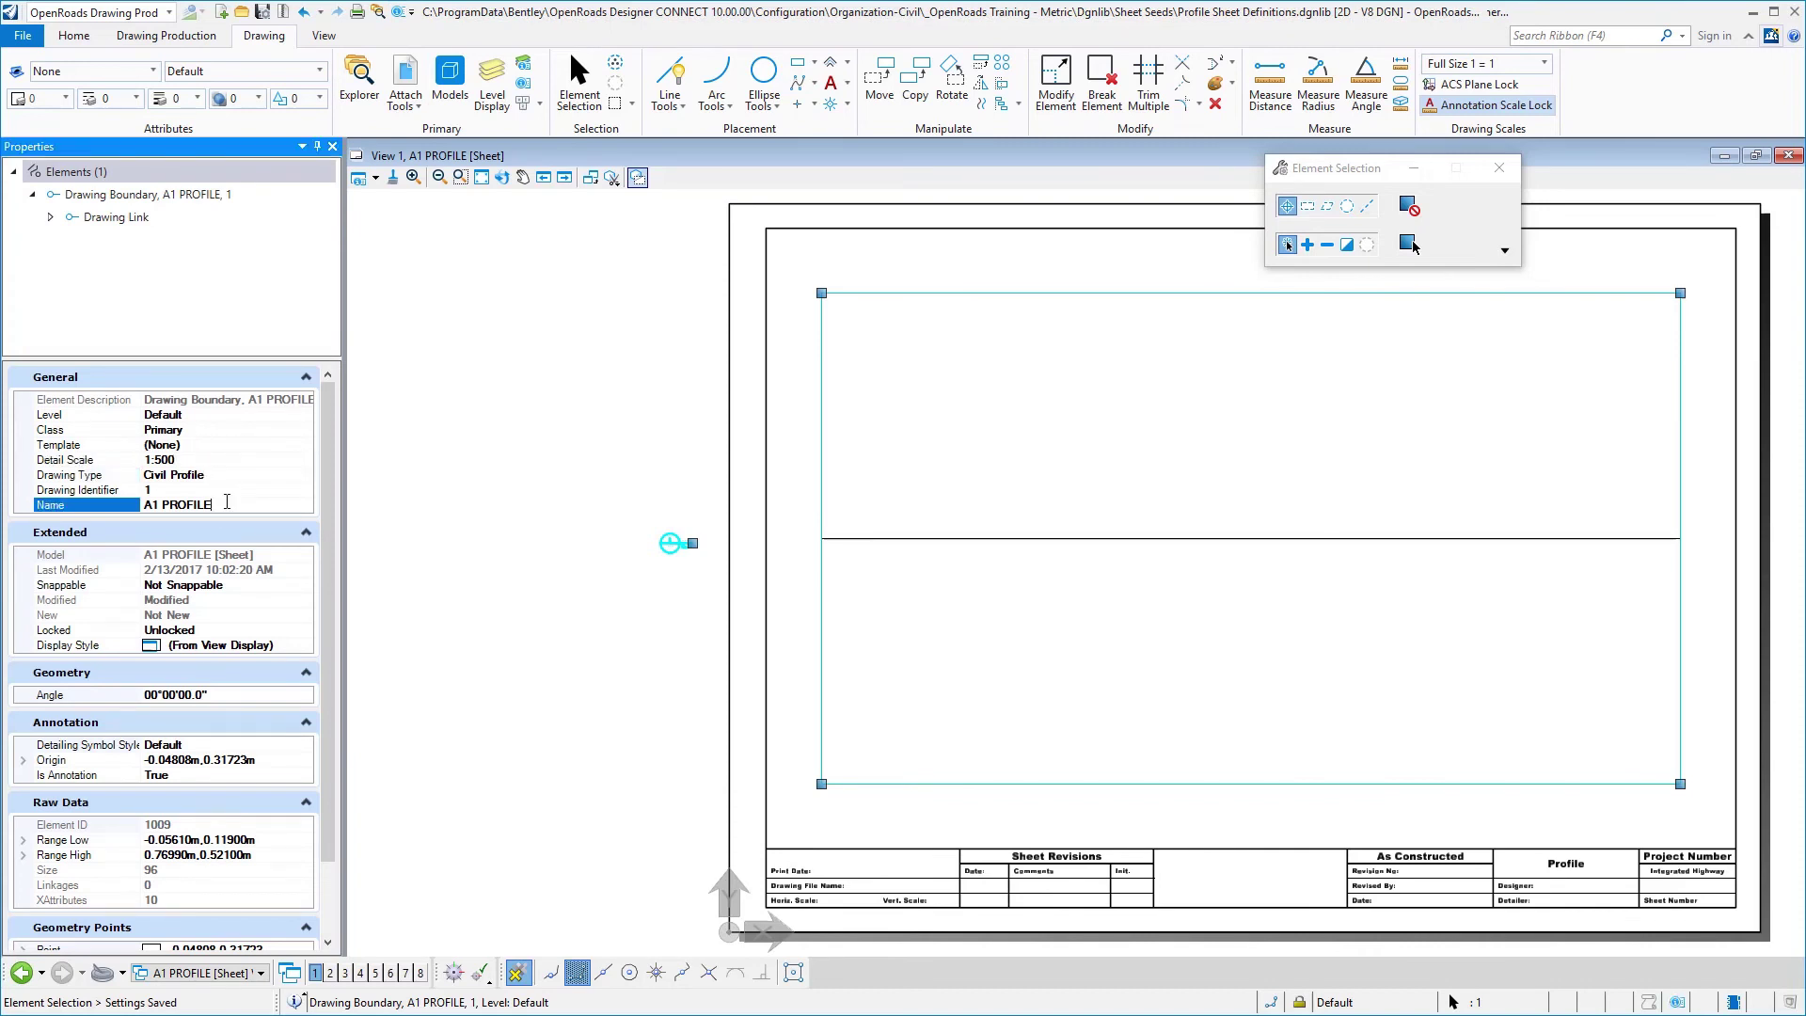
{"action": "left_click", "coordinate": [332, 146]}
Open the A1 PROFILE model and fit its whole drawing boundary in view.
{"action": "left_click", "coordinate": [447, 85]}
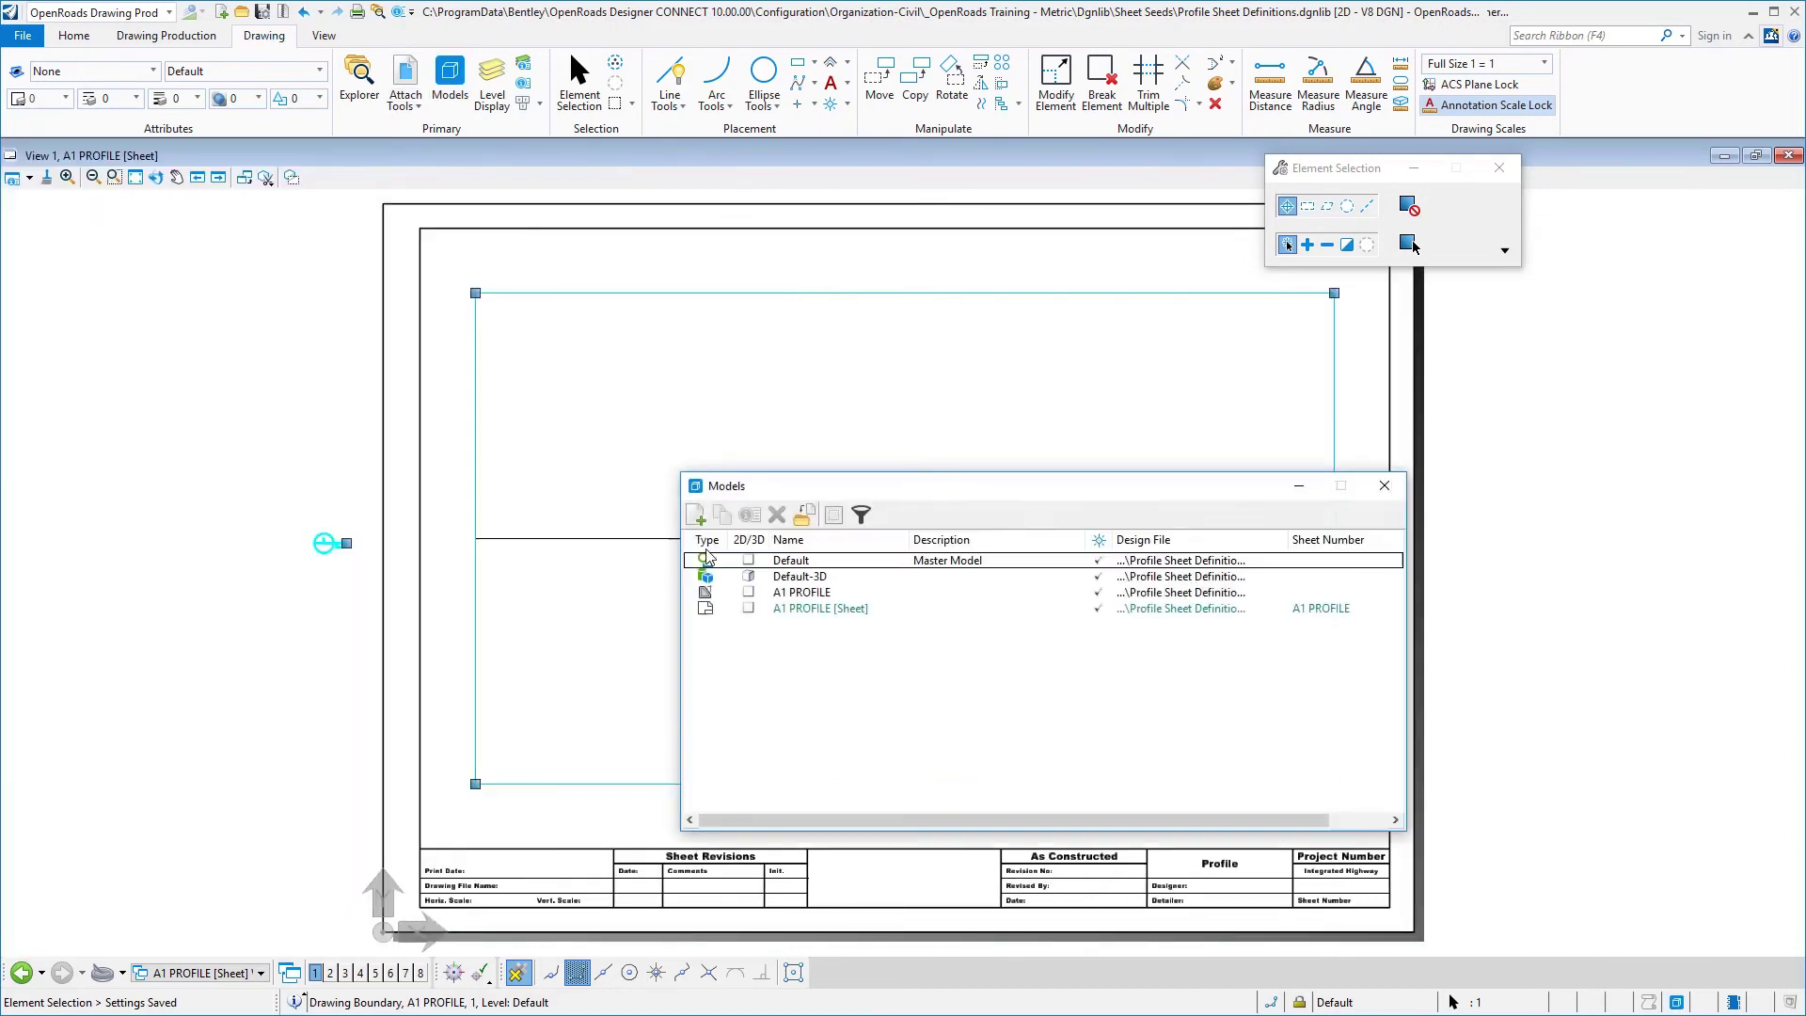
{"action": "double_click", "coordinate": [796, 593]}
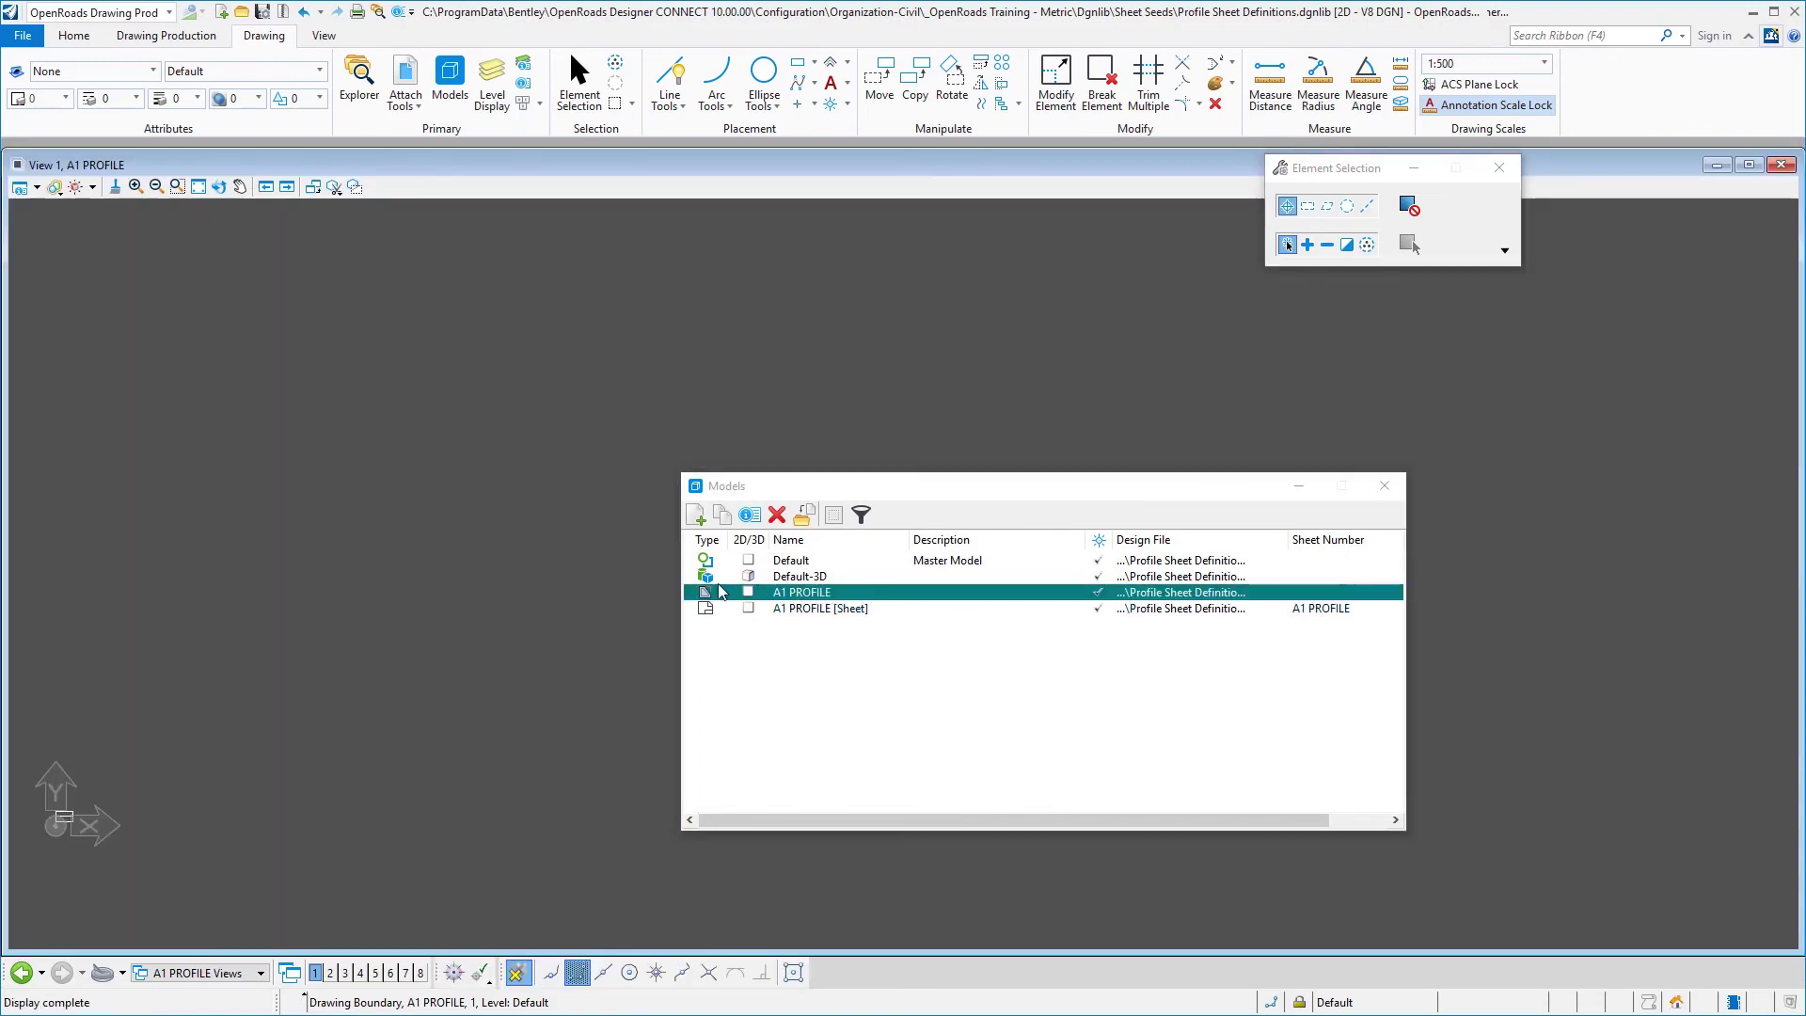
{"action": "left_click", "coordinate": [199, 187]}
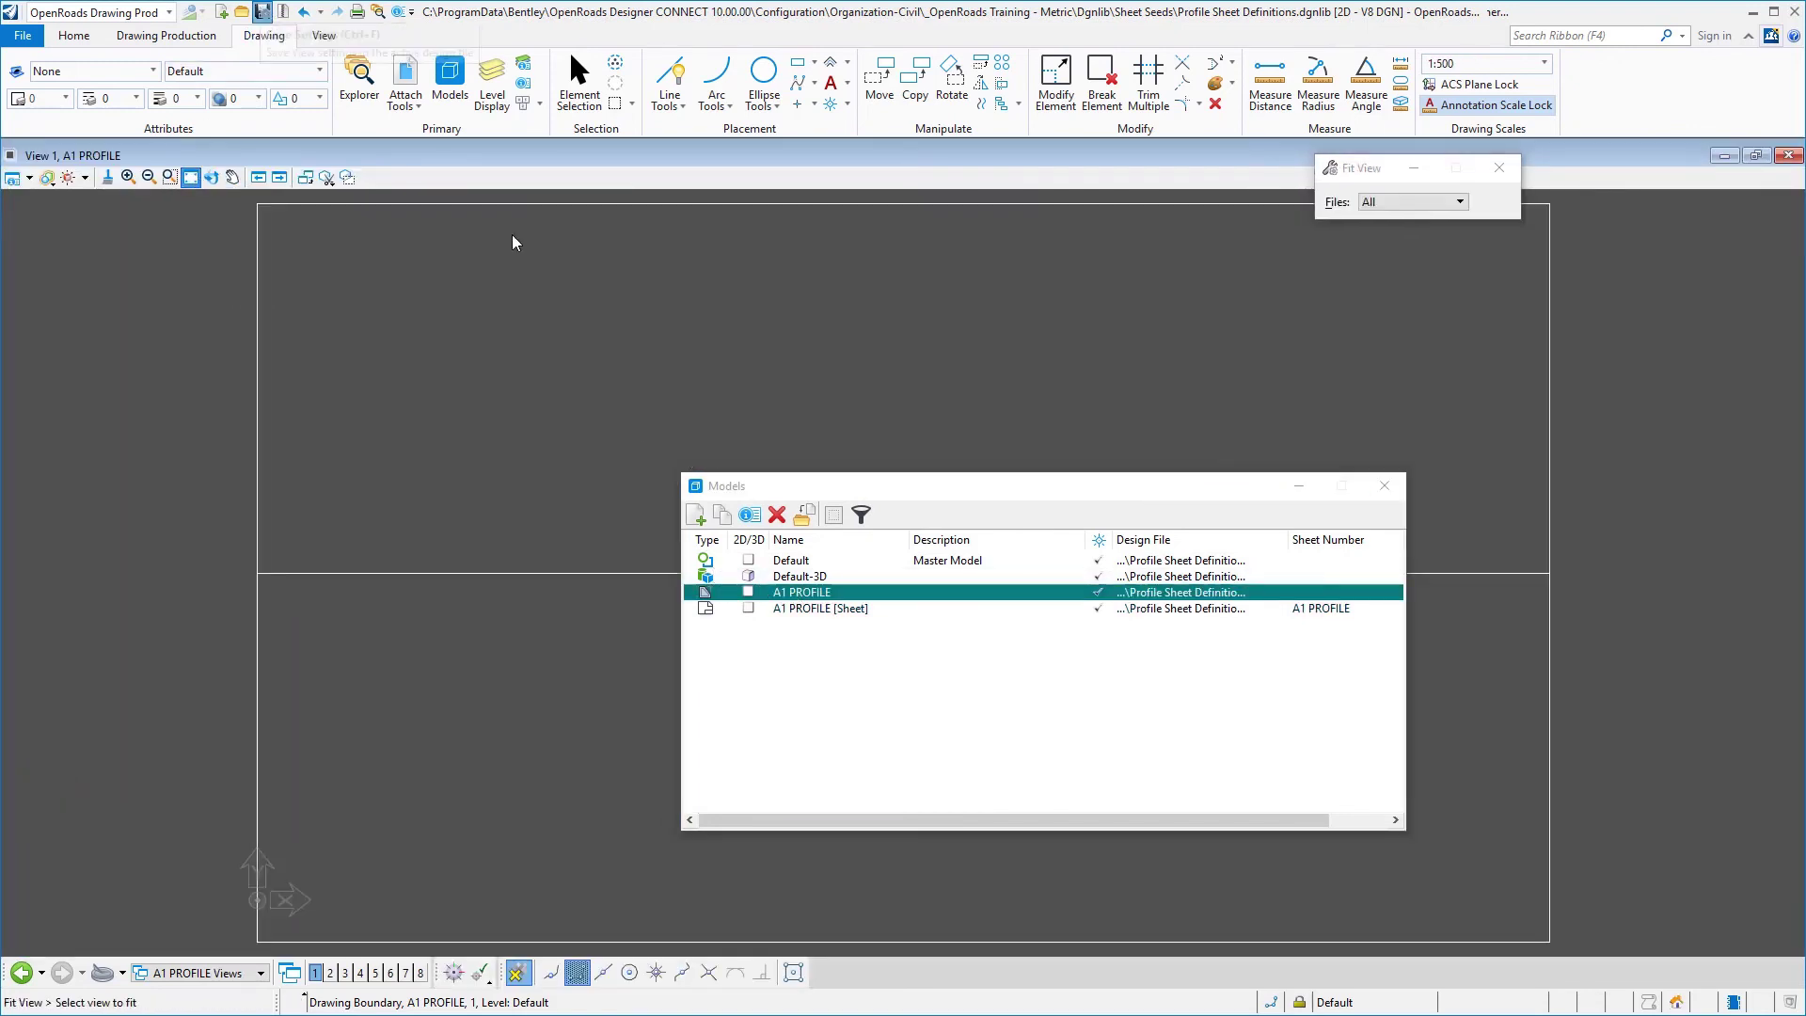
Switch to the Default model, select the horizontal GS line, and save settings.
{"action": "double_click", "coordinate": [792, 563]}
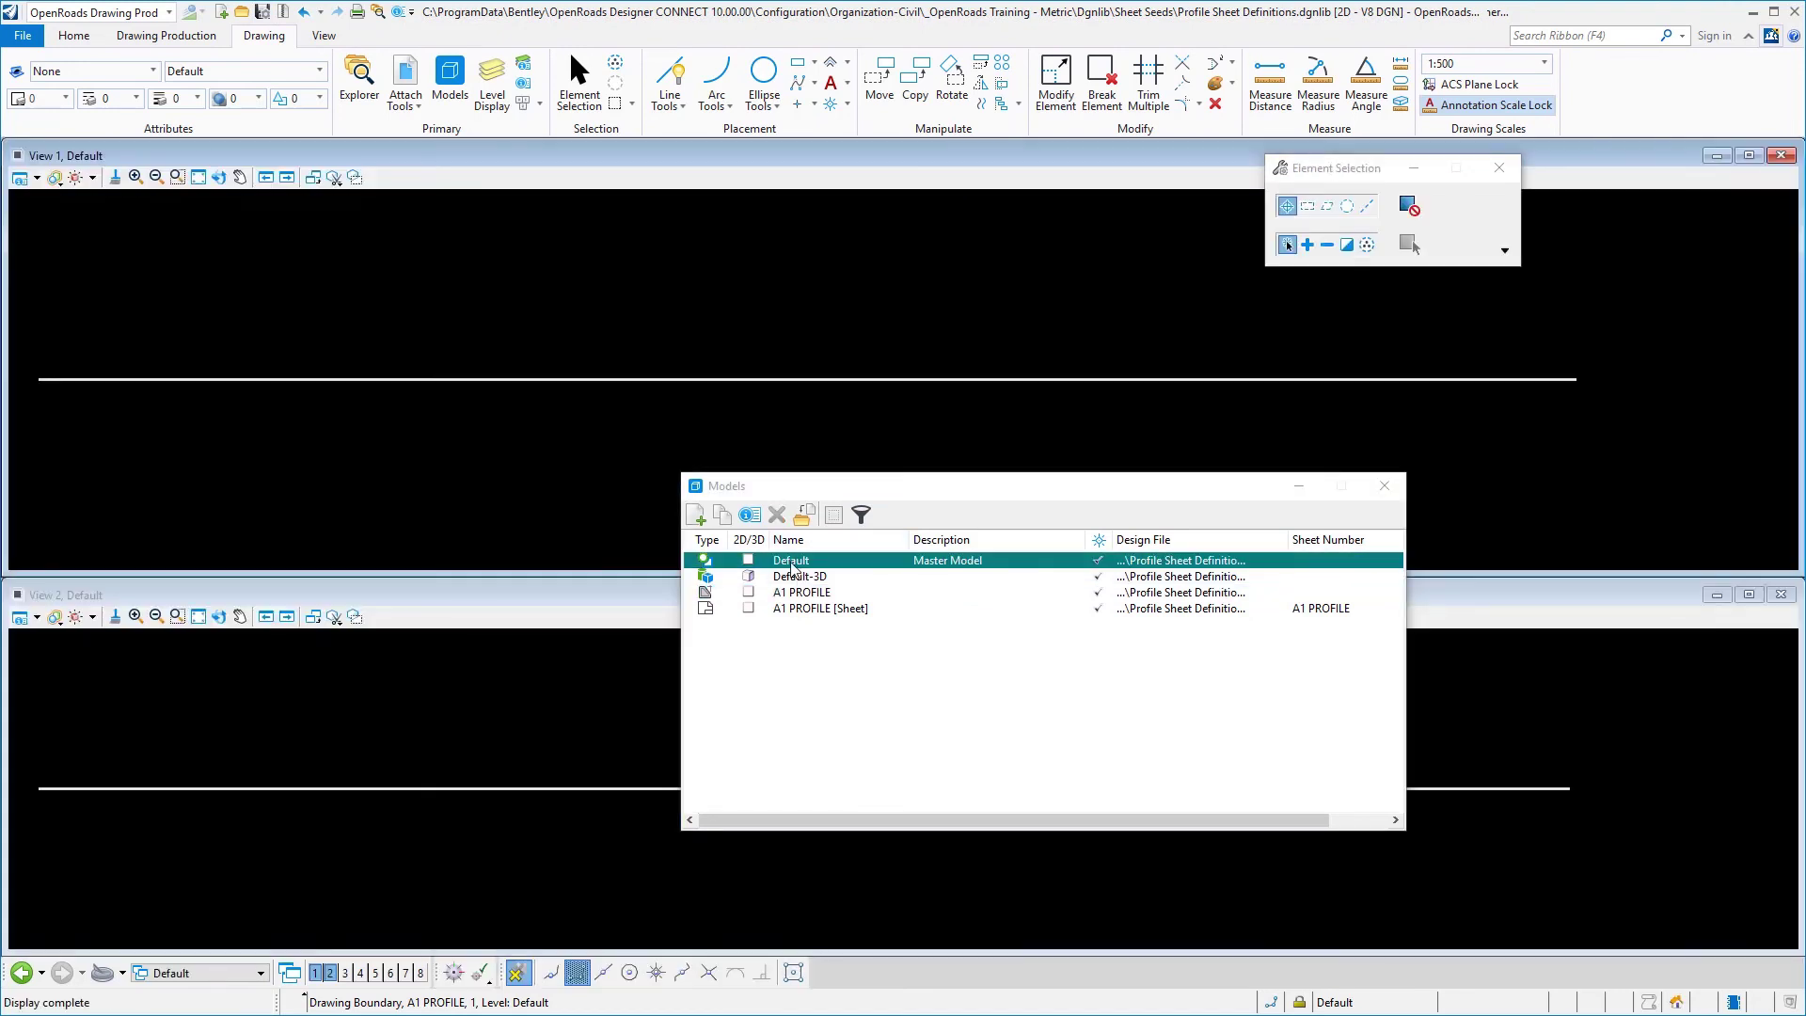
{"action": "left_click", "coordinate": [377, 381]}
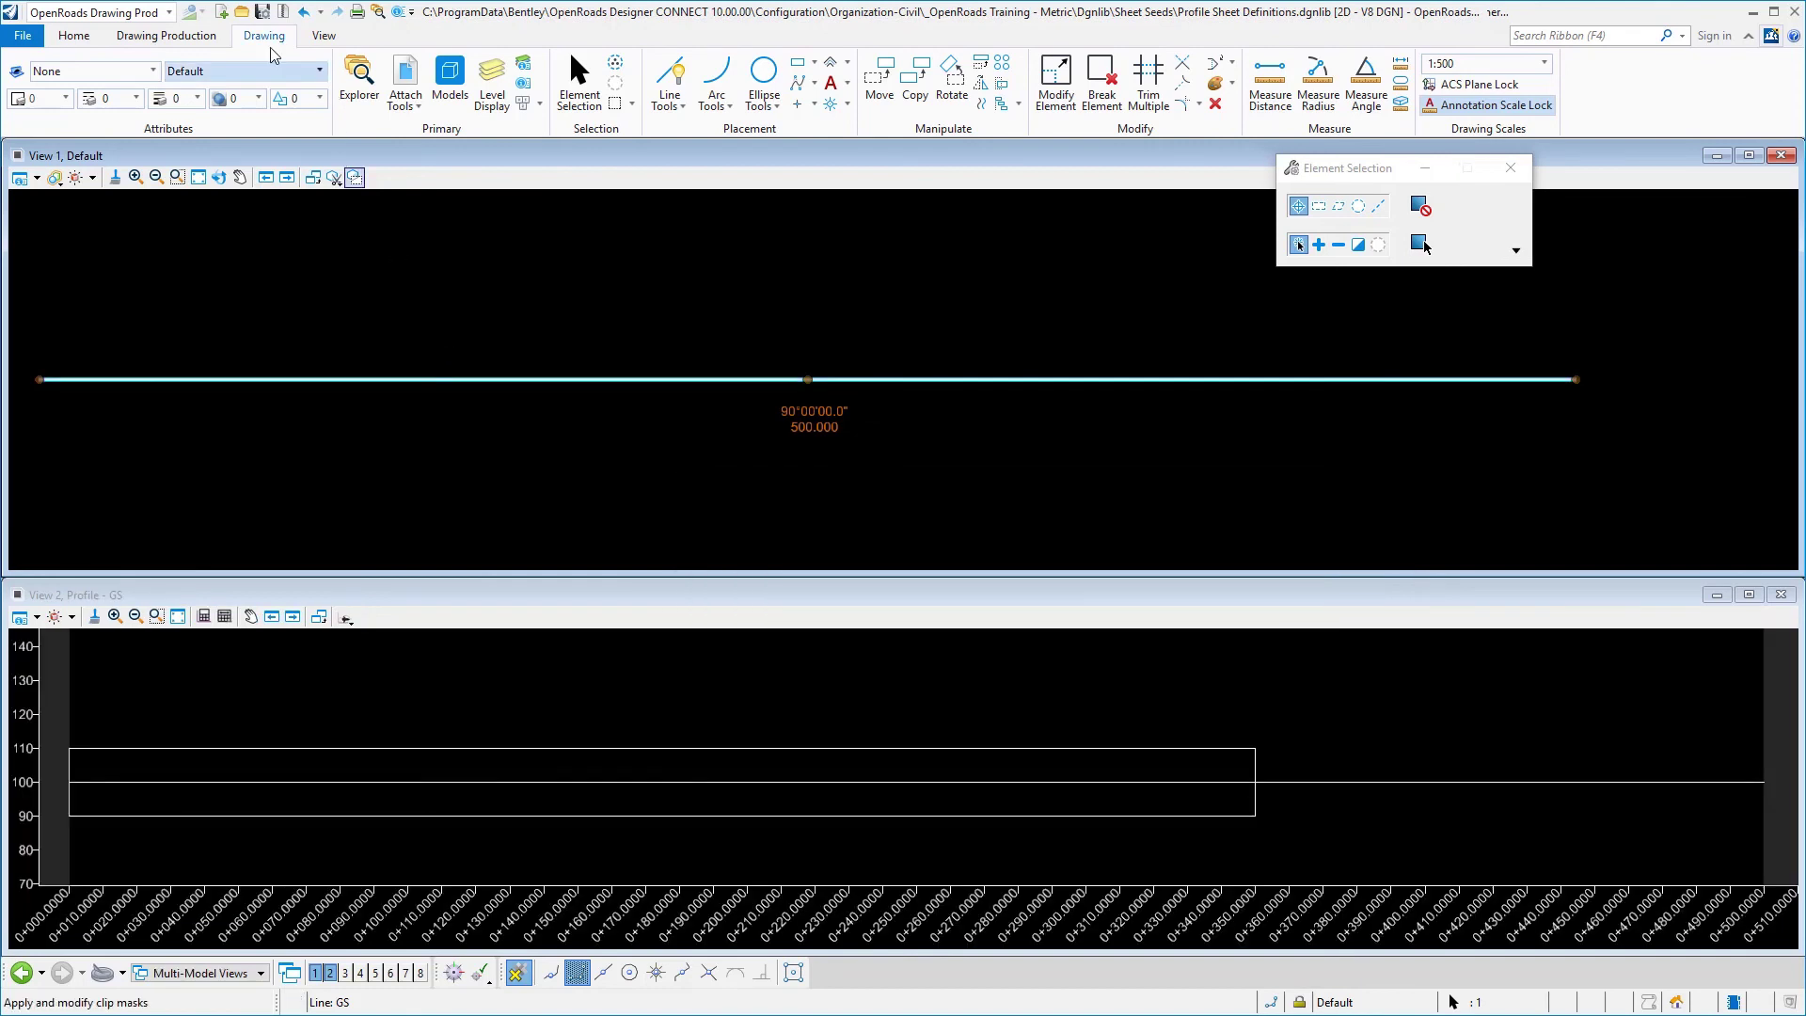
{"action": "left_click", "coordinate": [263, 11]}
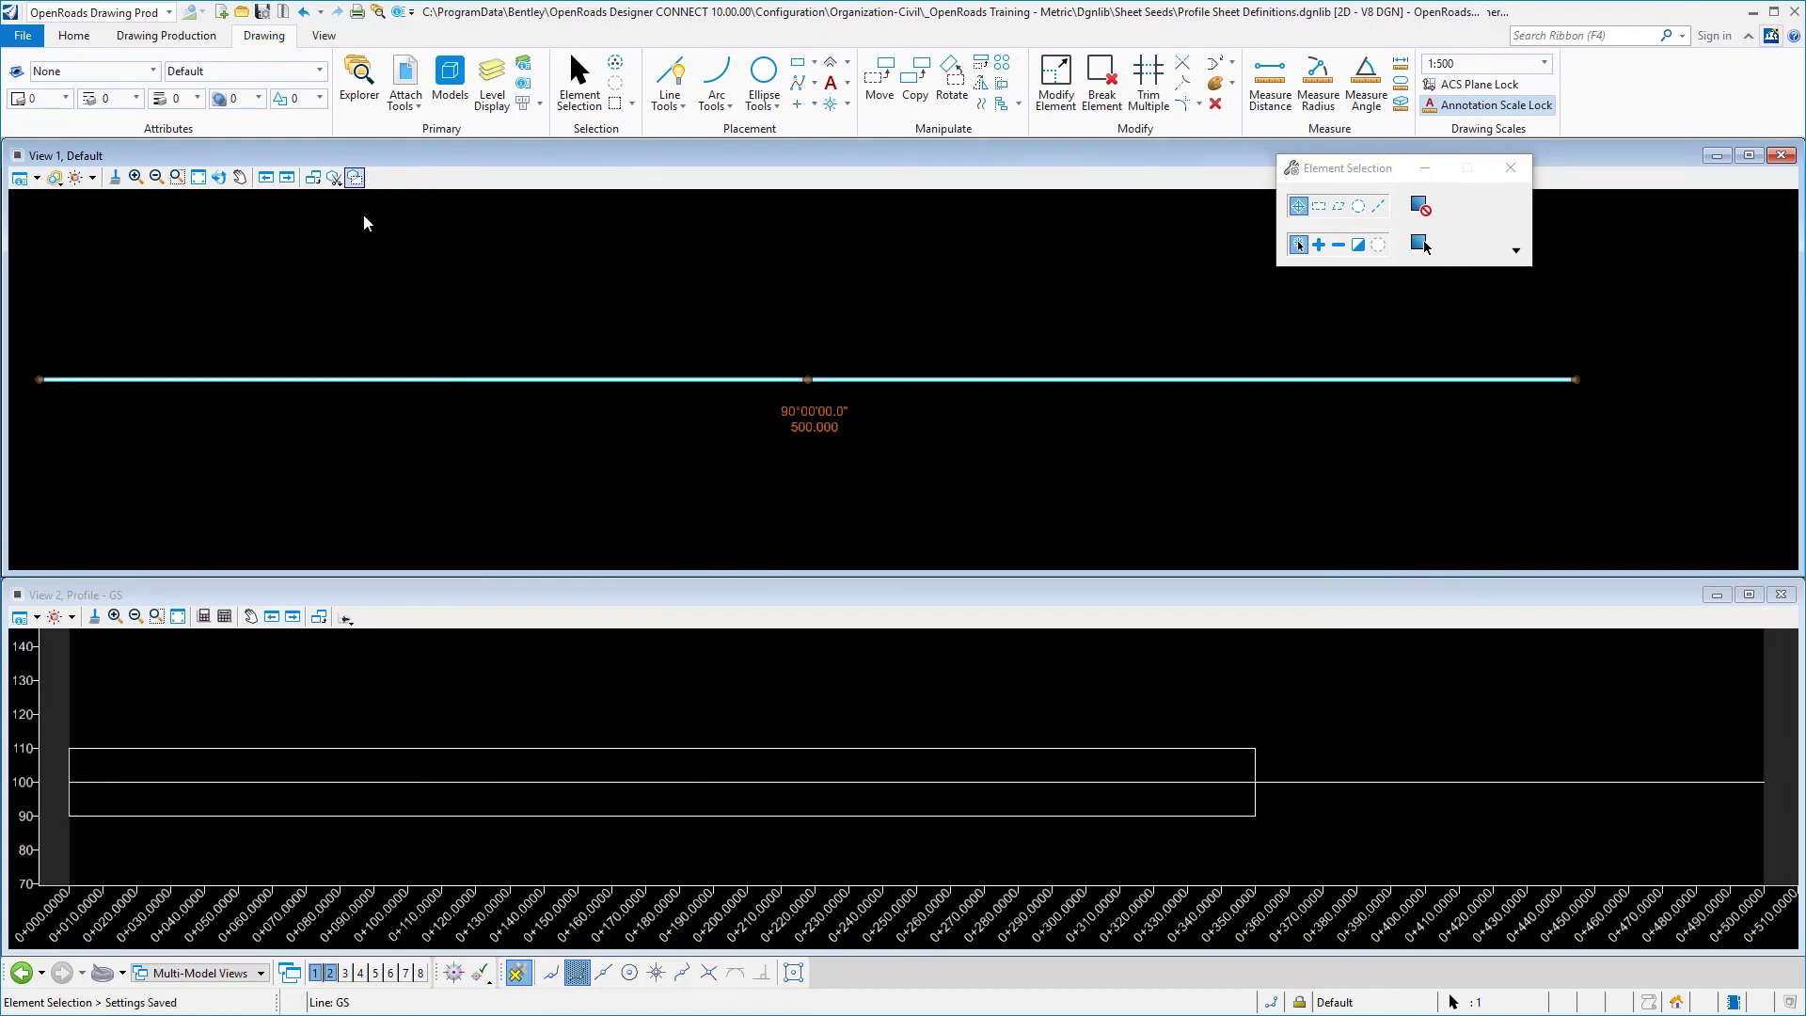